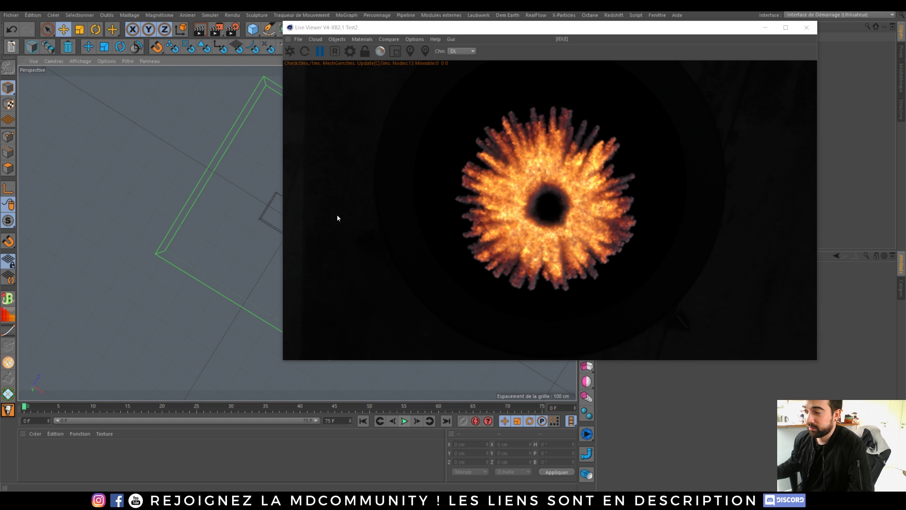
Step: Render the scene in the Octane Live Viewer and play the fiery explosion animation up to frame 29
left_click(290, 51)
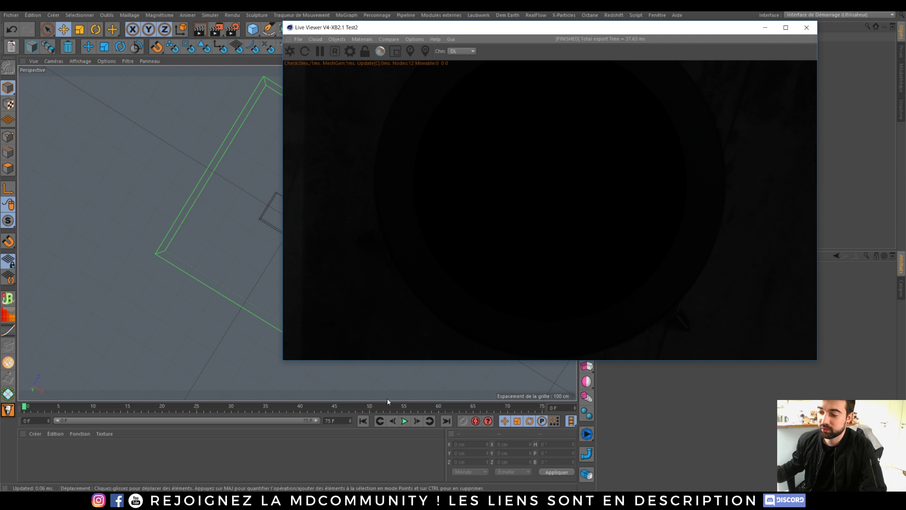
left_click(404, 421)
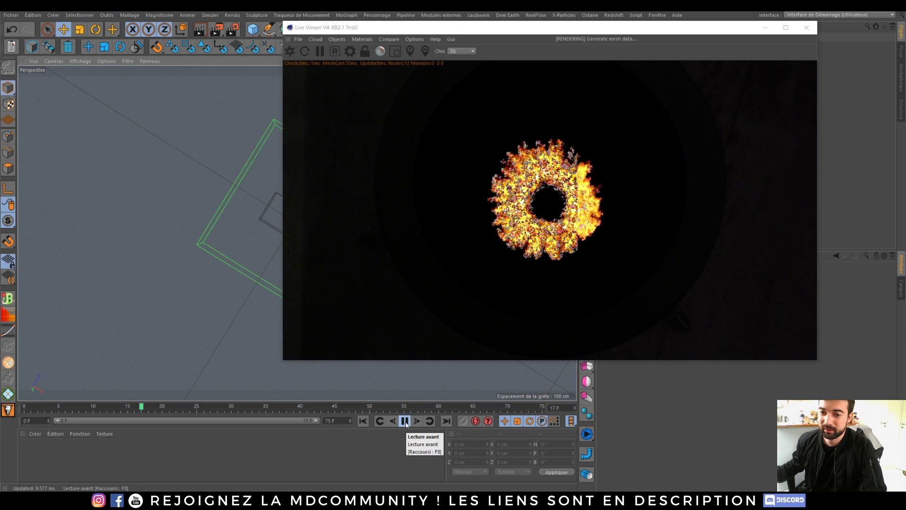
left_click(405, 421)
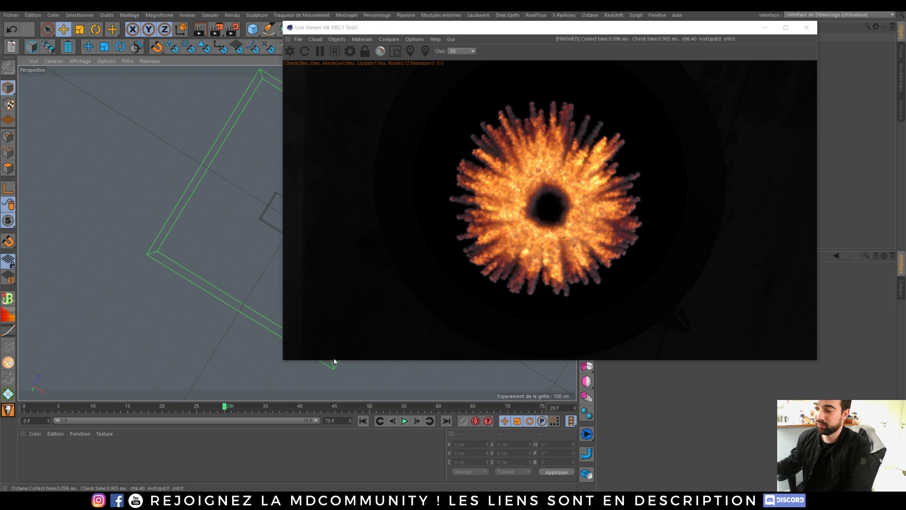
left_click_drag(464, 37, 288, 97)
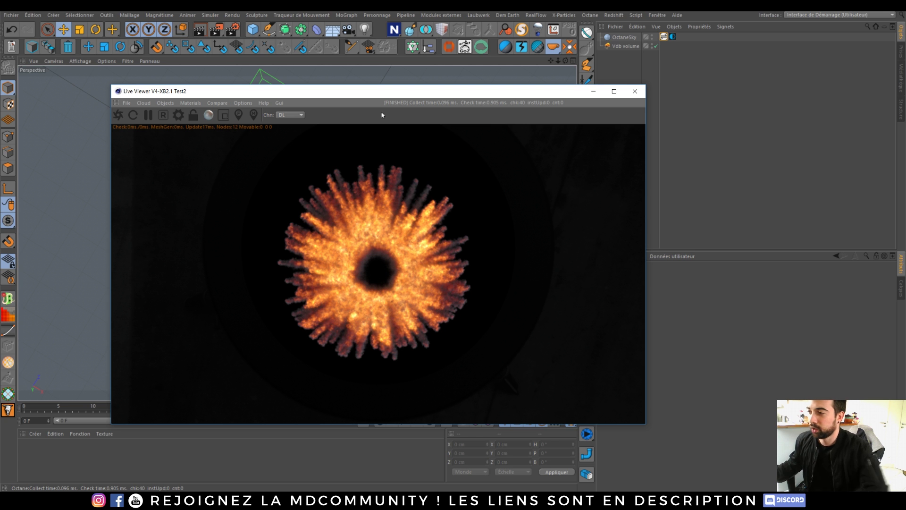
left_click_drag(382, 91, 574, 57)
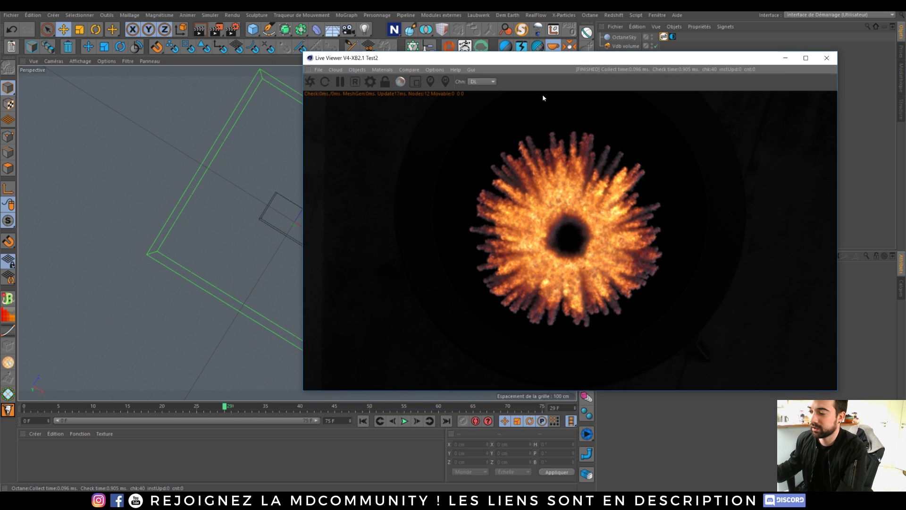
Step: Return to frame 0, view the explosion from a lower side angle, and replay the animation up to frame 29
left_click(362, 420)
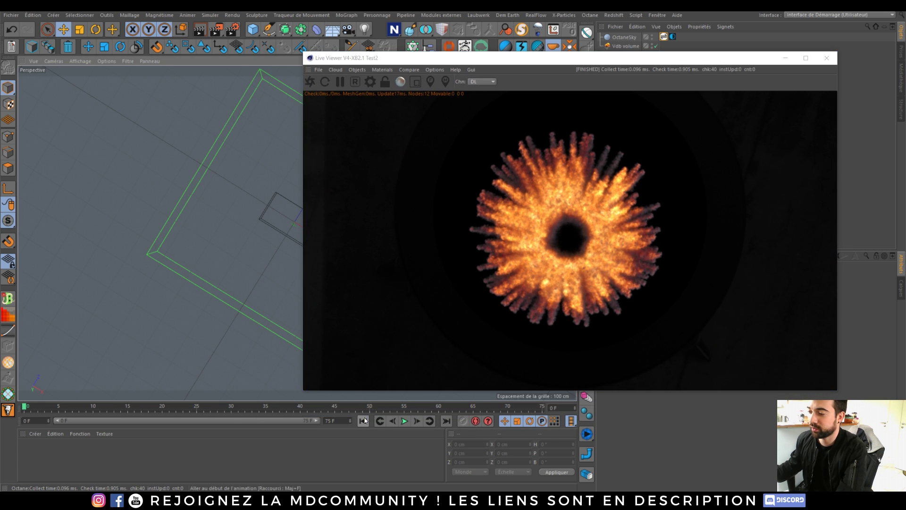
left_click(525, 66)
left_click_drag(547, 62, 560, 118)
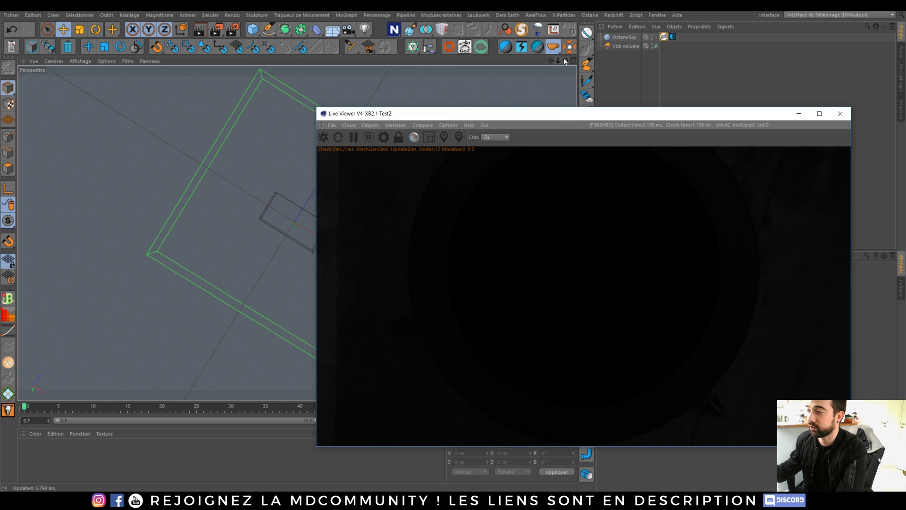
left_click_drag(565, 60, 524, 75)
left_click_drag(297, 233, 308, 233, "alt")
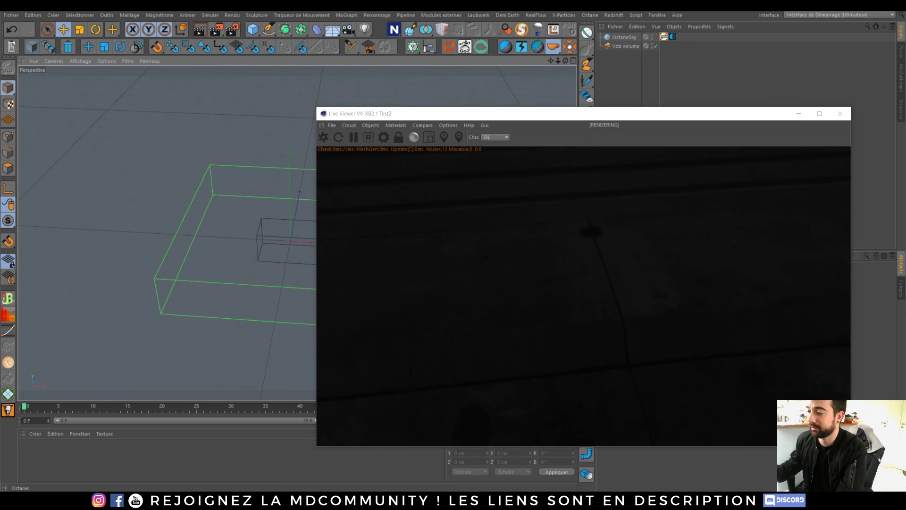
left_click_drag(527, 114, 517, 44)
left_click(404, 421)
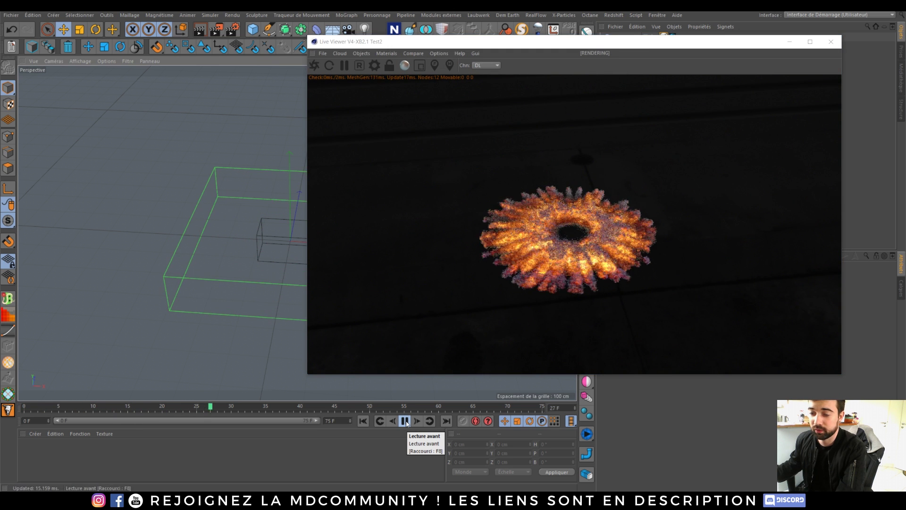
left_click(405, 421)
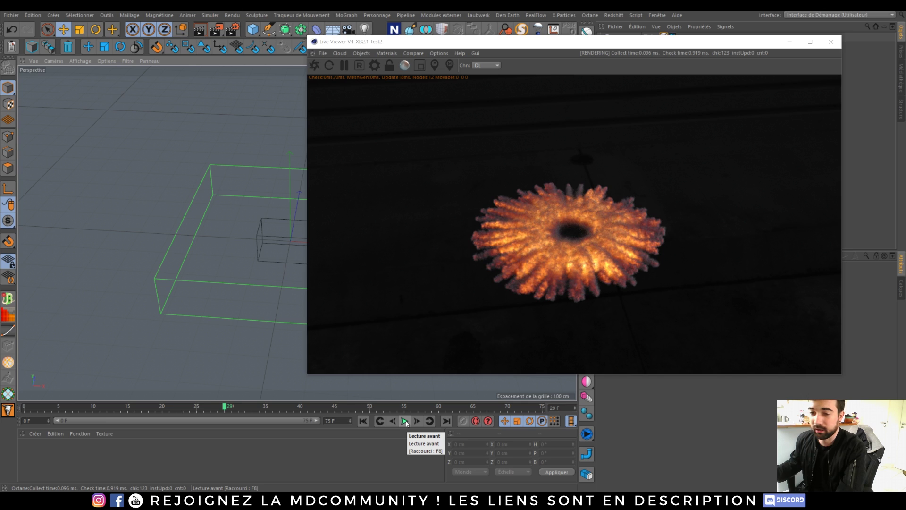
Step: Examine the rendered explosion up close from the side angle, and return the timeline to frame 0
scroll(555, 236, "up", 3)
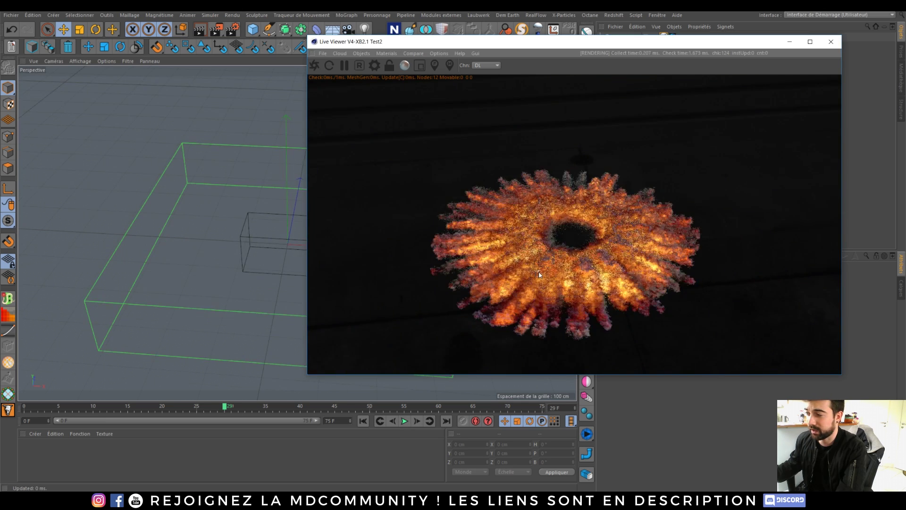
middle_click_drag(539, 273, 549, 244)
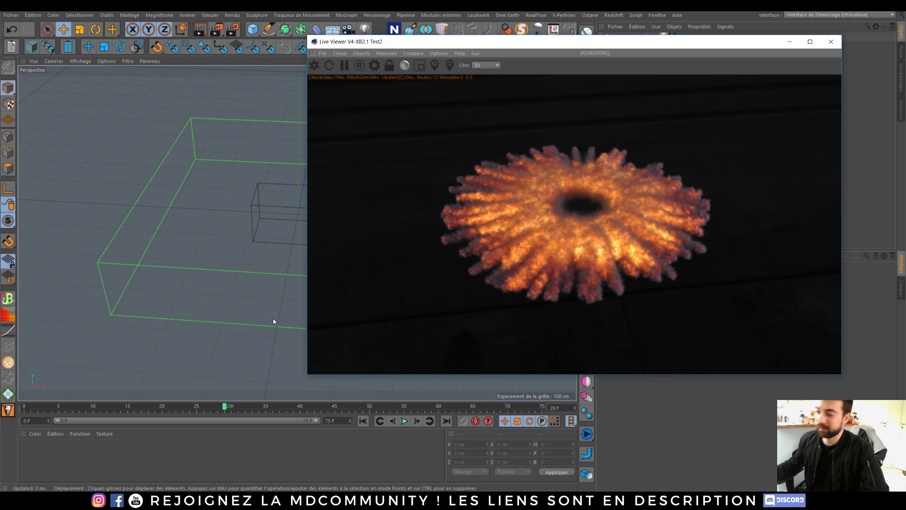
left_click_drag(226, 408, 23, 407)
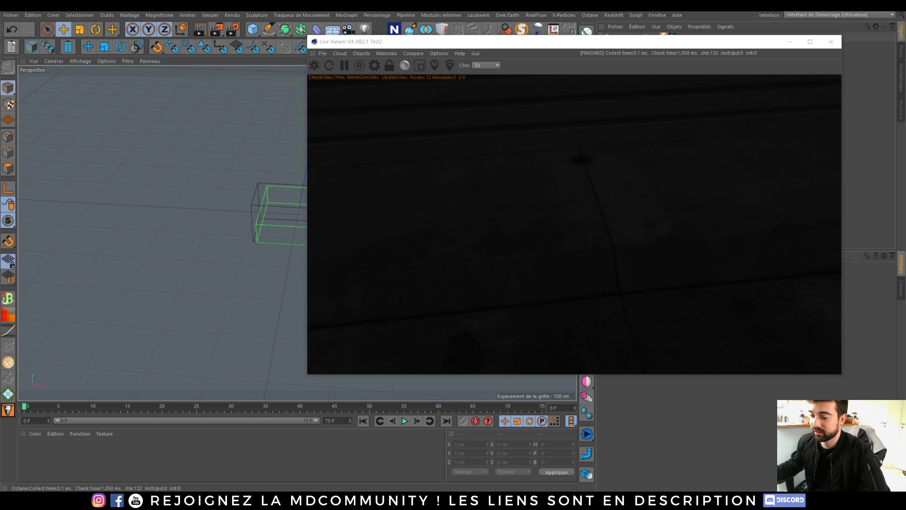
Step: Switch to the web browser and look through the posts in the Motion Designers Community Facebook group
mouse_move(94, 500)
left_click(56, 450)
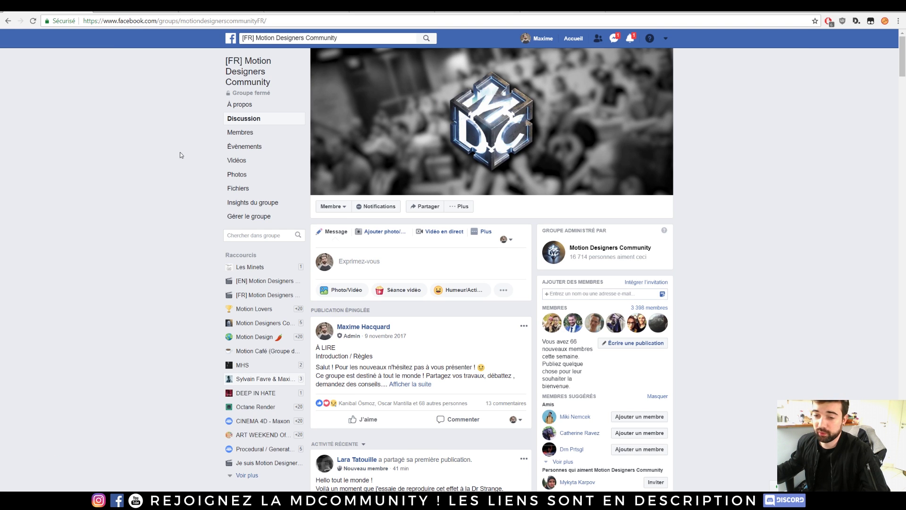
scroll(179, 155, "down", 15)
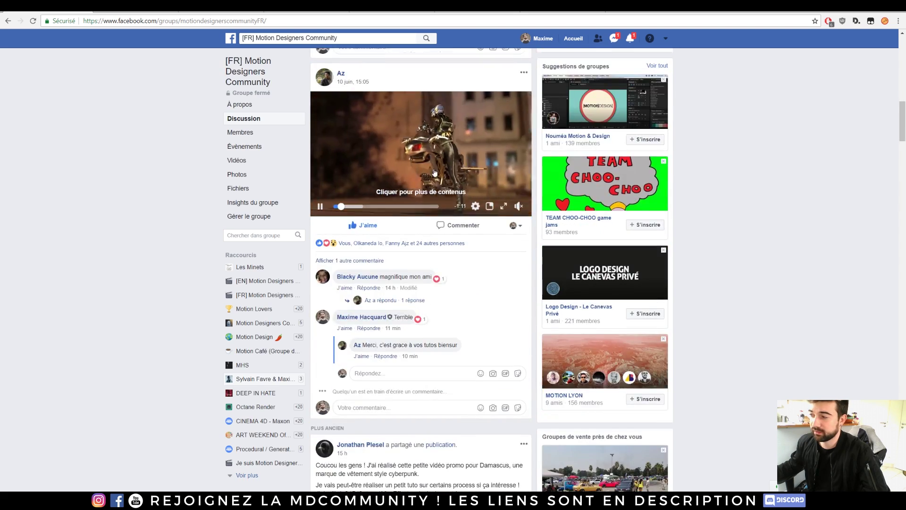
scroll(435, 172, "down", 18)
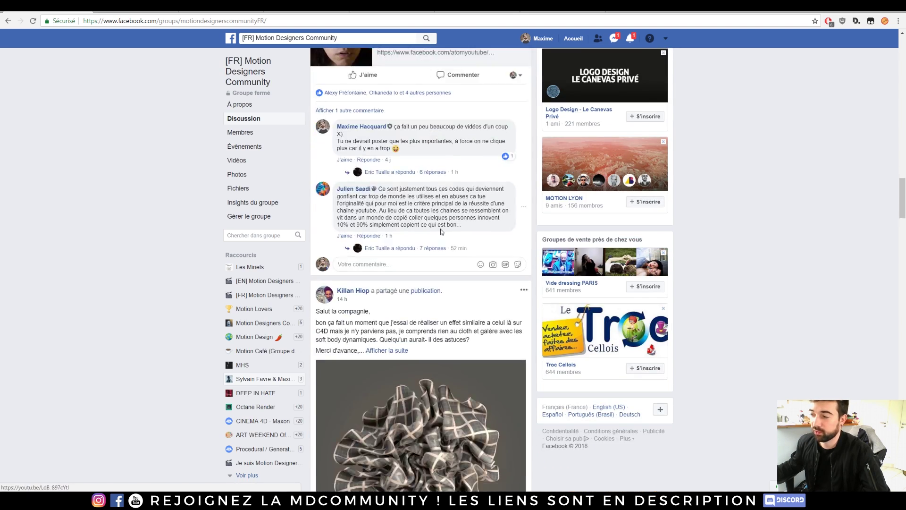
scroll(442, 232, "down", 20)
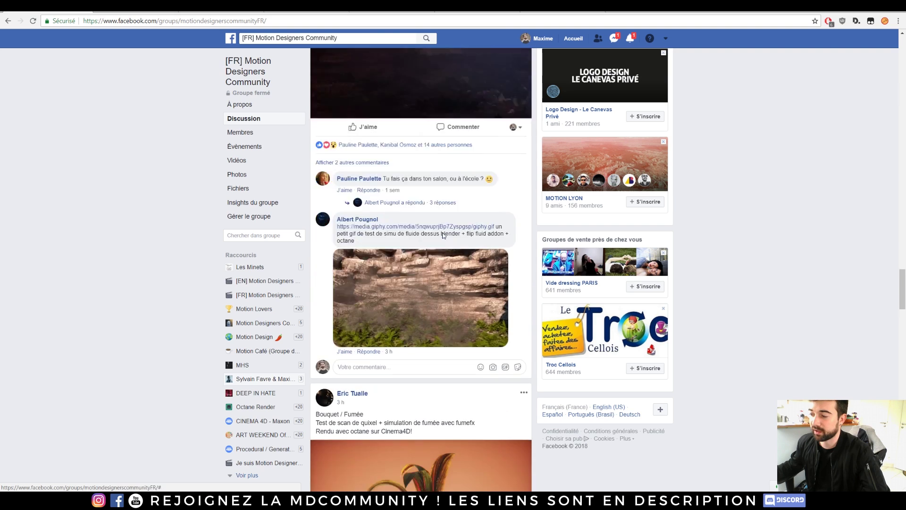
scroll(443, 235, "down", 20)
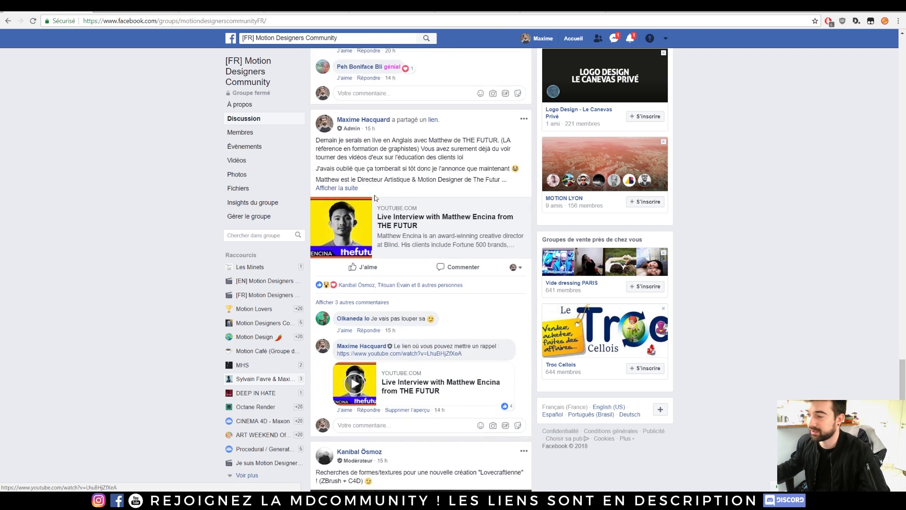
scroll(376, 198, "down", 20)
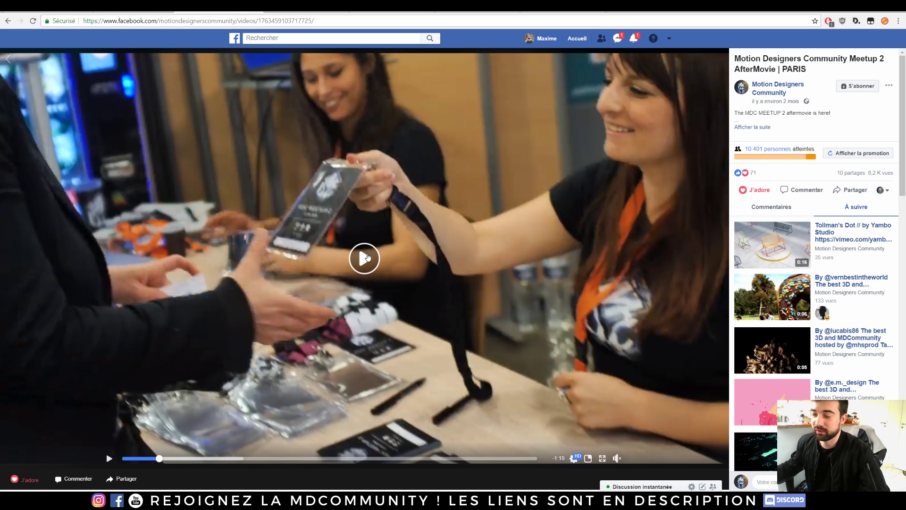
Step: Play the Motion Designers Community Meetup 2 AfterMovie video and skip ahead in it
left_click(378, 246)
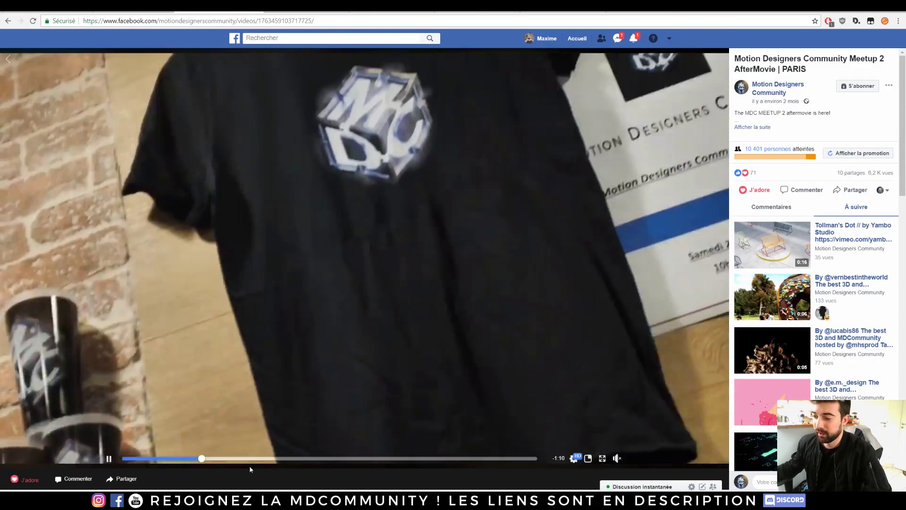
left_click(247, 458)
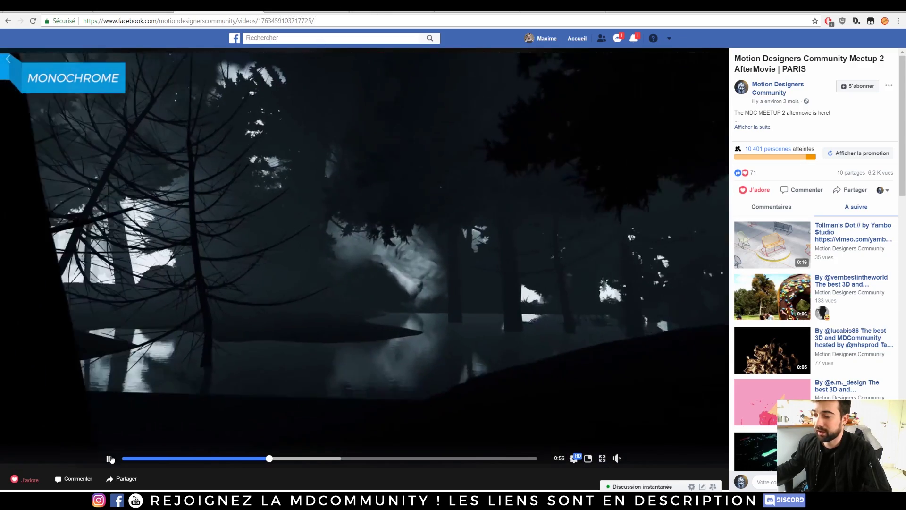
left_click(73, 320)
Step: Switch to the Motion Designers Community YouTube channel and look through its tutorial and interview sections
left_click(314, 7)
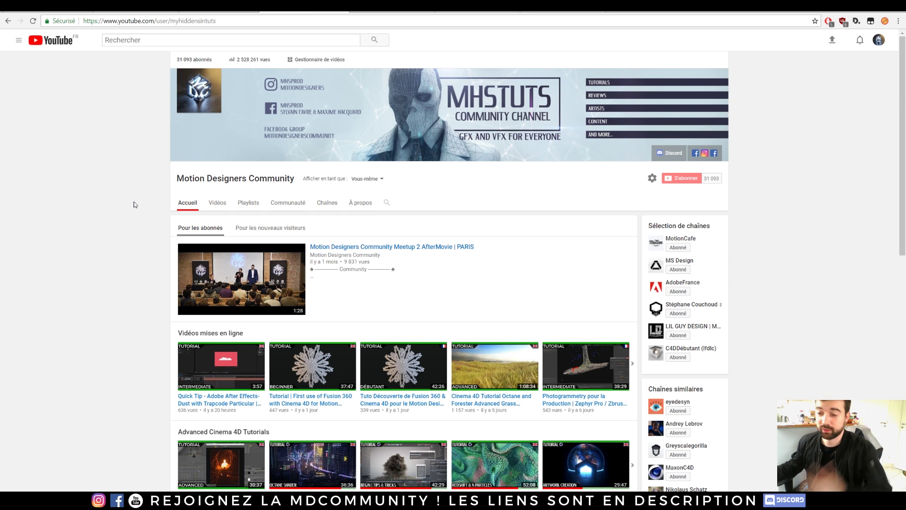
scroll(134, 206, "down", 3)
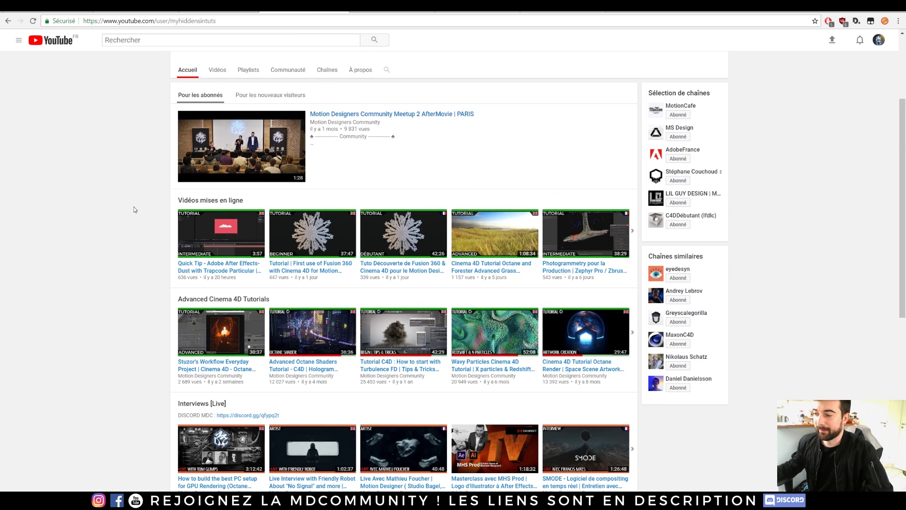
scroll(134, 206, "down", 2)
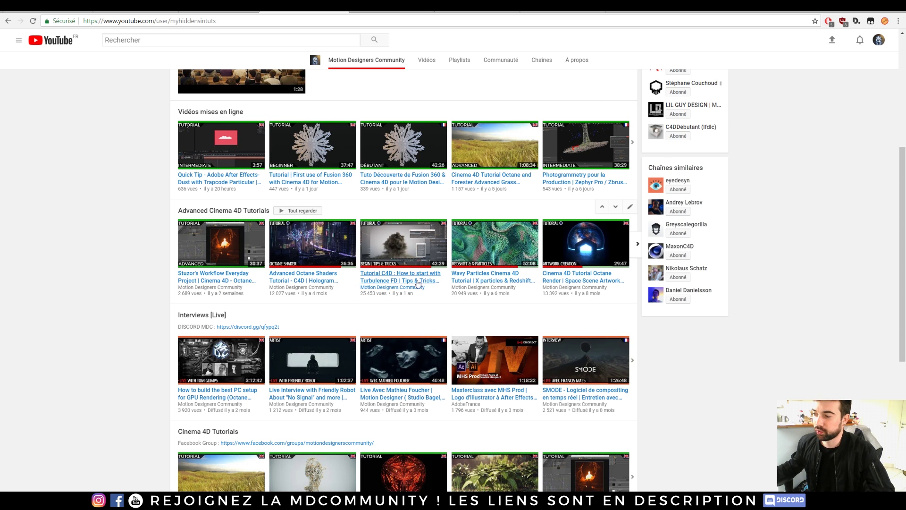
scroll(186, 183, "up", 5)
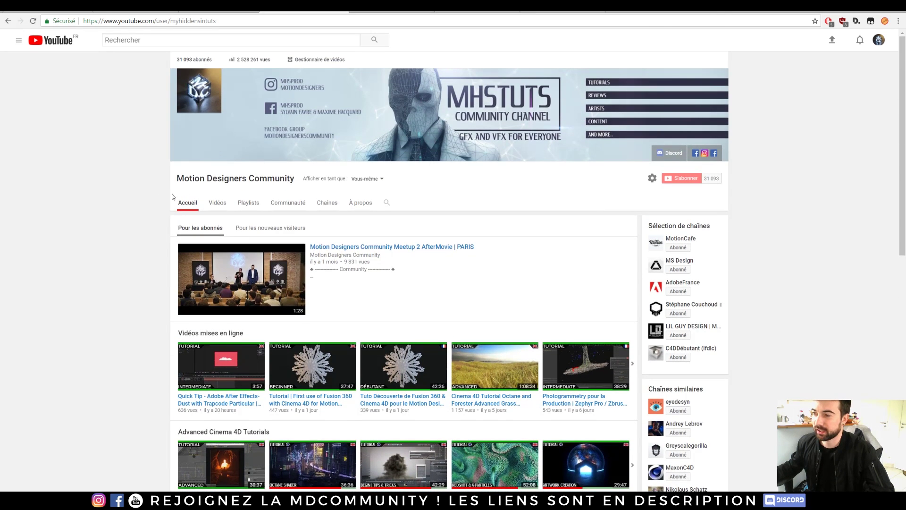
scroll(186, 182, "down", 5)
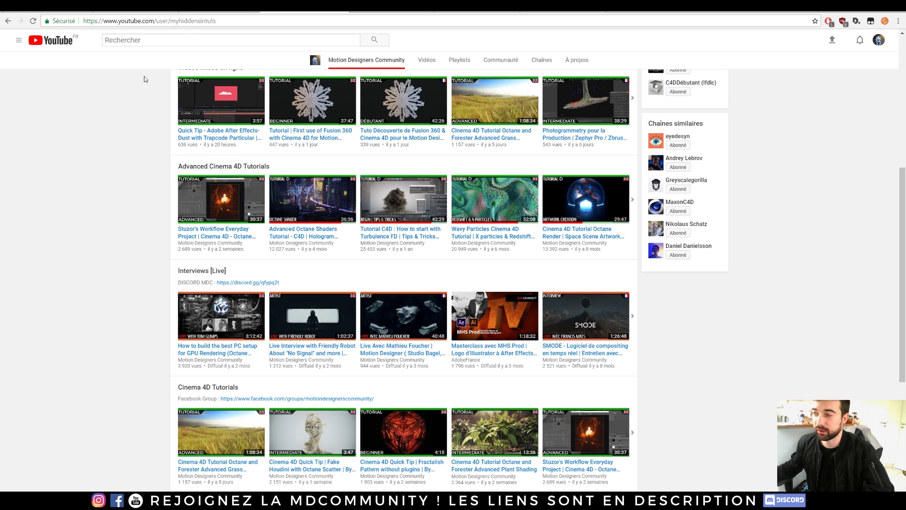
Step: Switch to the Tuto.com trainer page, open the complete Turbulence FD course, and review its description
left_click(339, 7)
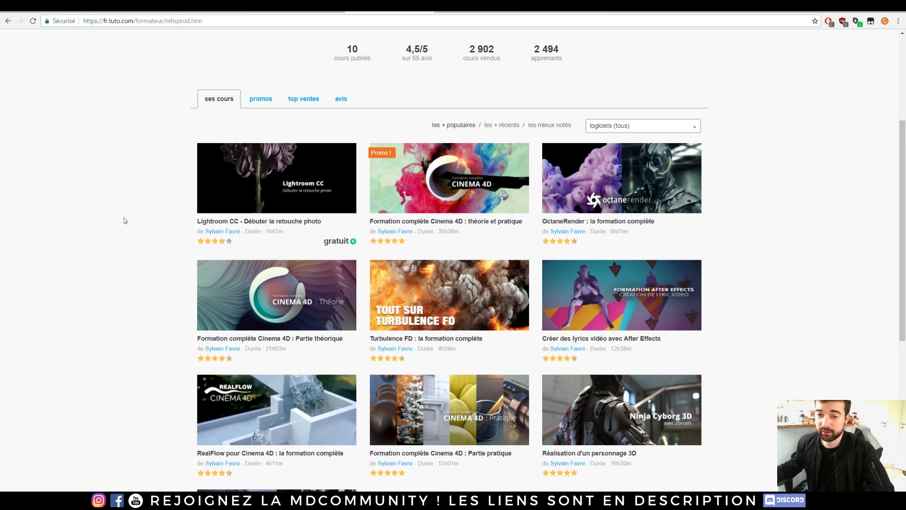
scroll(270, 238, "down", 1)
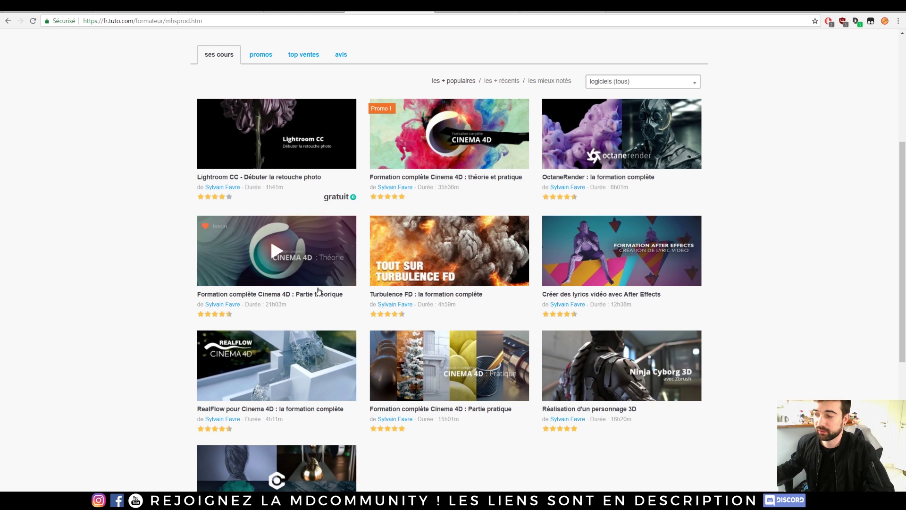
left_click(423, 296)
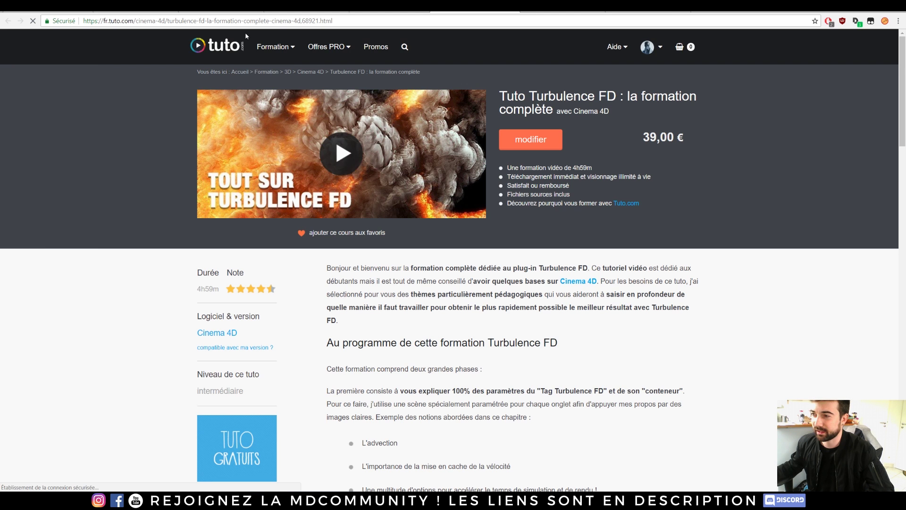
scroll(329, 166, "down", 12)
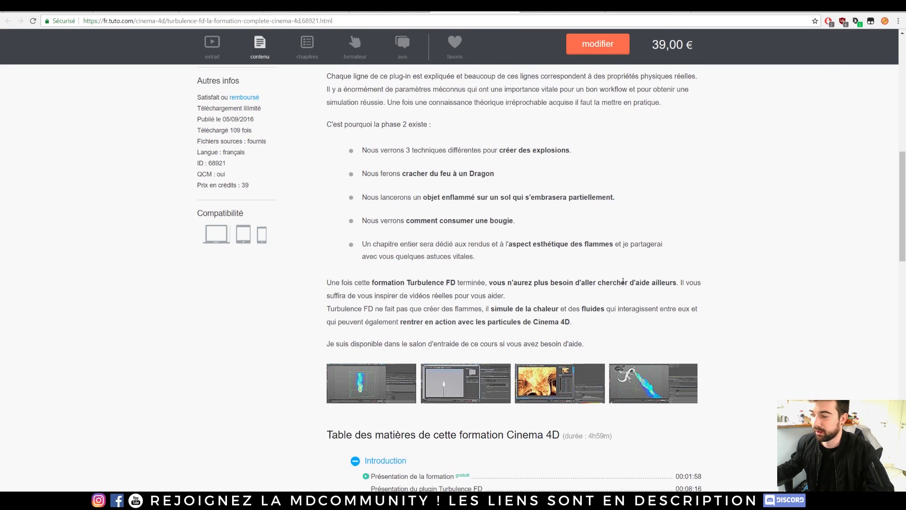
Step: Switch to Cinema 4D and add an X-Particles xpSystem object to the empty project
left_click(640, 378)
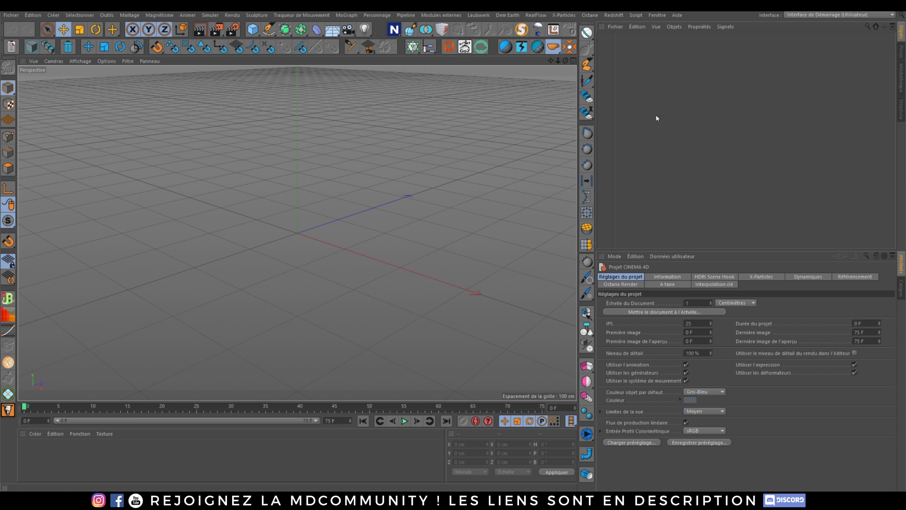
left_click(590, 15)
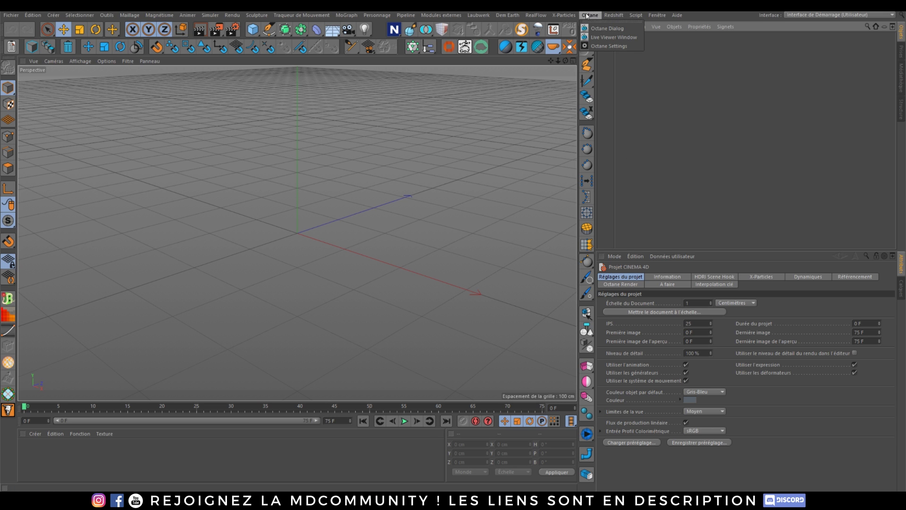
mouse_move(564, 15)
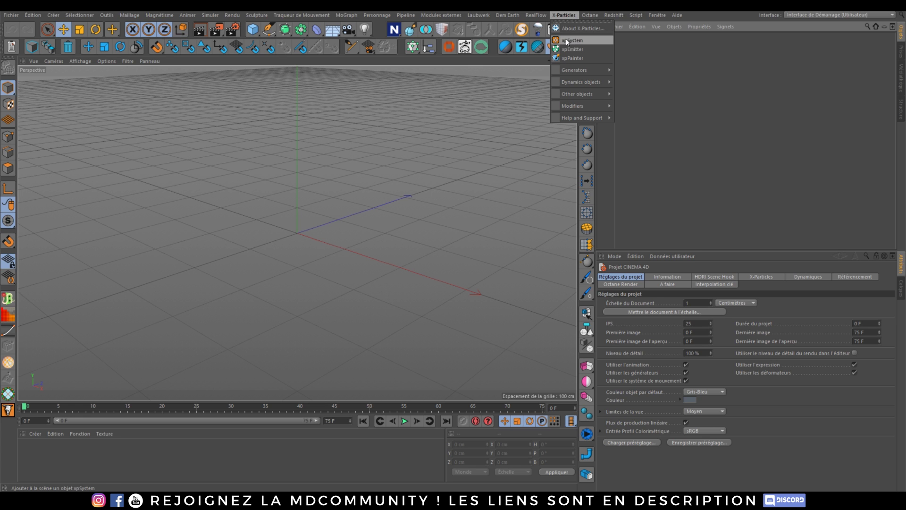
left_click(565, 40)
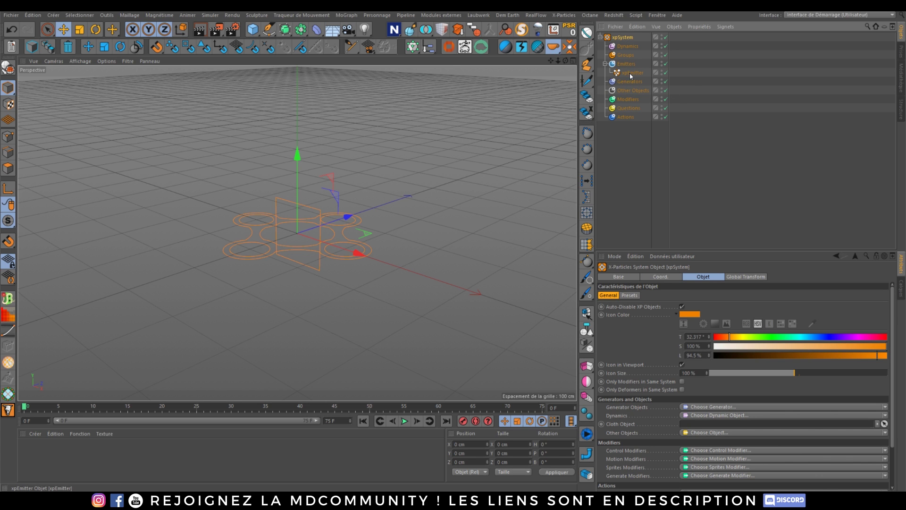
Step: Add a circle spline to the scene and set its radius to 20 cm
left_click(269, 30)
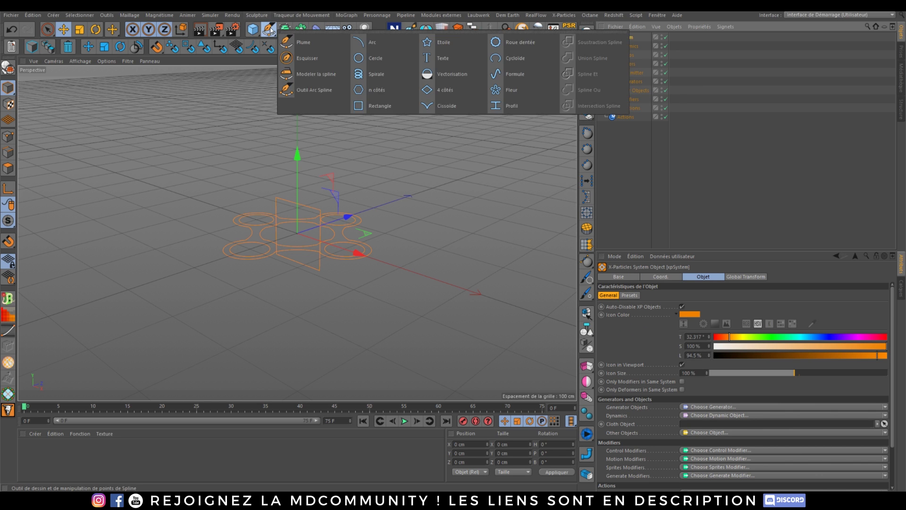
left_click(365, 61)
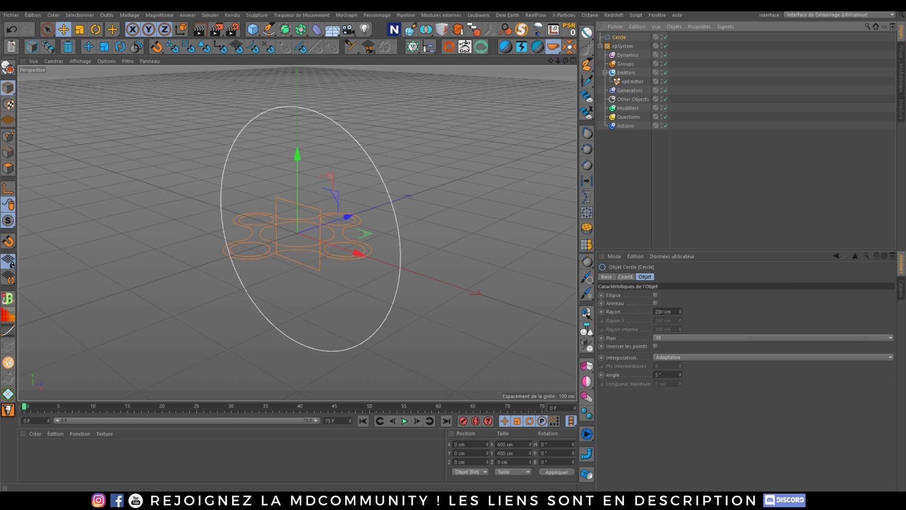
key("BackSpace")
key("Return")
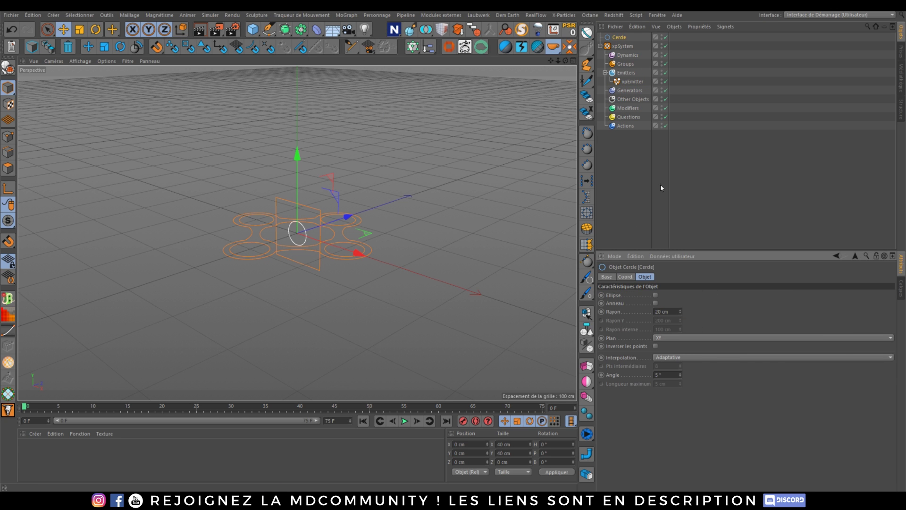
scroll(277, 218, "up", 2)
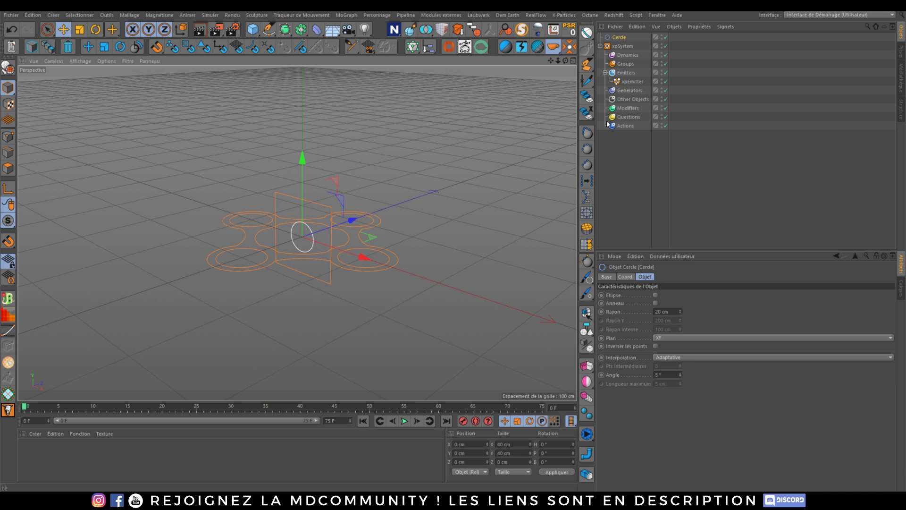
Step: Place the circle inside the system's Other Objects group and set its plane to XZ
left_click(613, 38)
left_click_drag(630, 98, 630, 99)
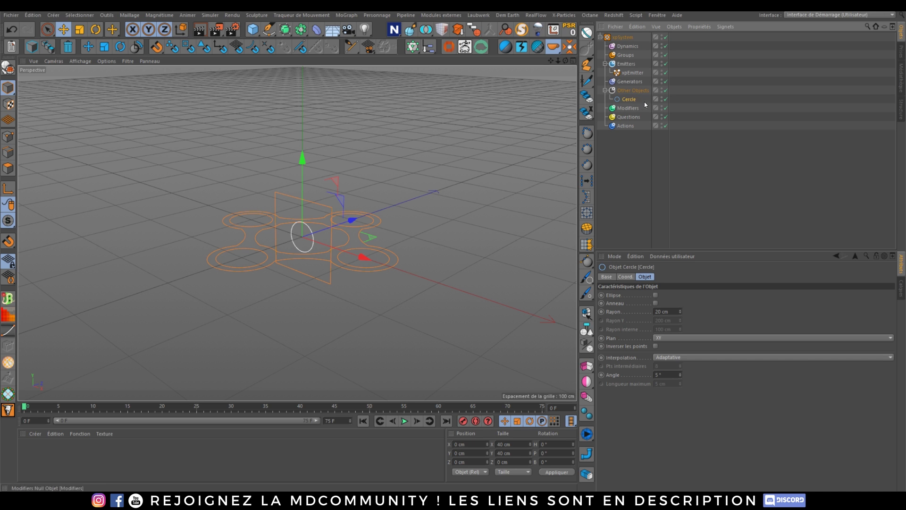
left_click(684, 337)
left_click(684, 365)
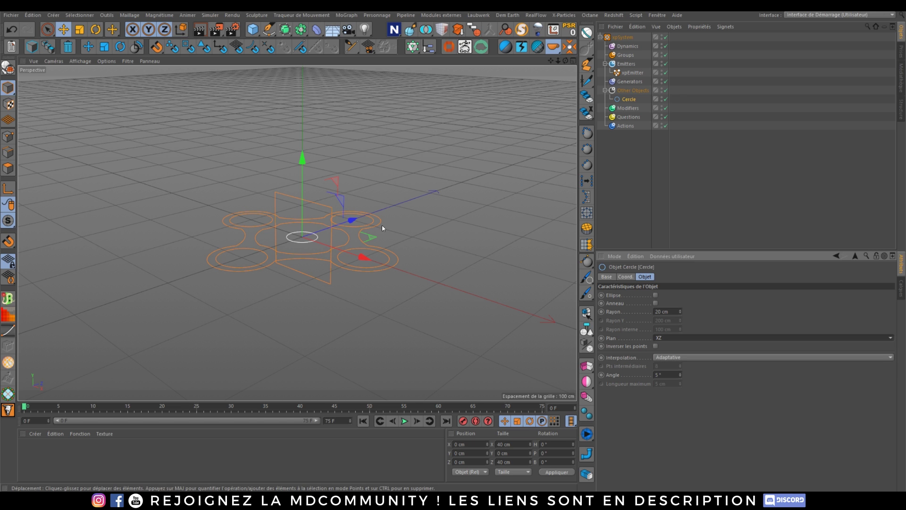
Step: Set the xpEmitter's shape to Object, link the circle as its source object, and emit from Edges
left_click(632, 73)
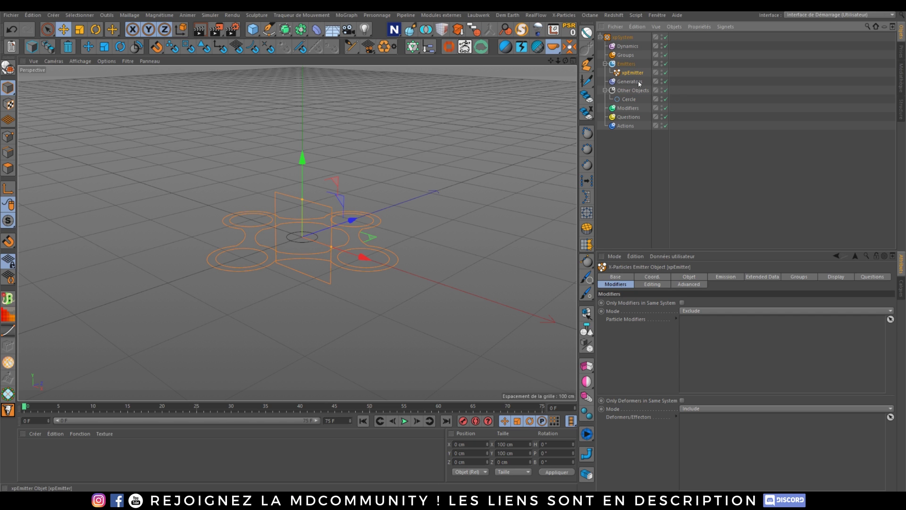
left_click(685, 276)
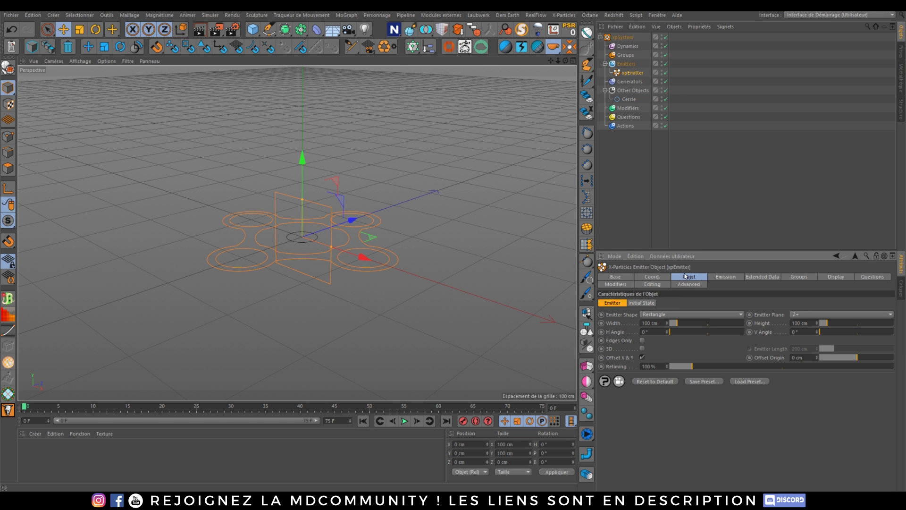
left_click(663, 315)
left_click(660, 379)
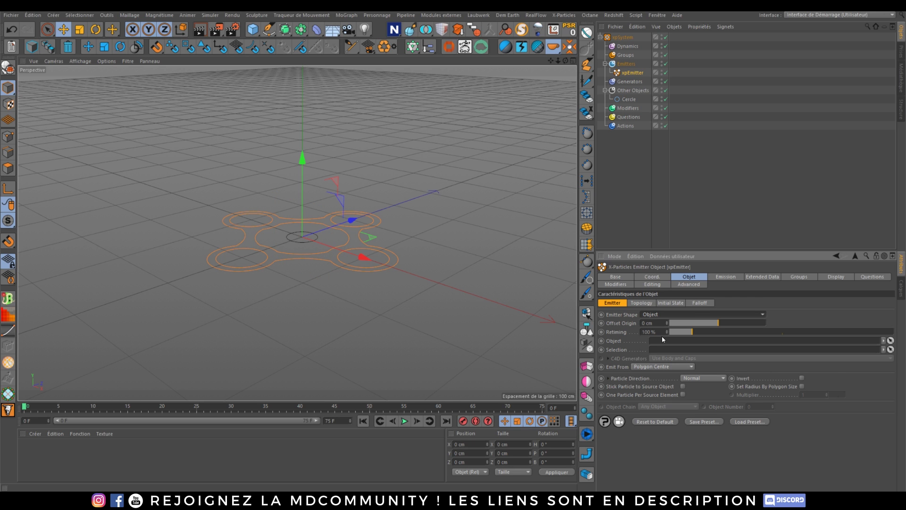
left_click_drag(629, 100, 730, 231)
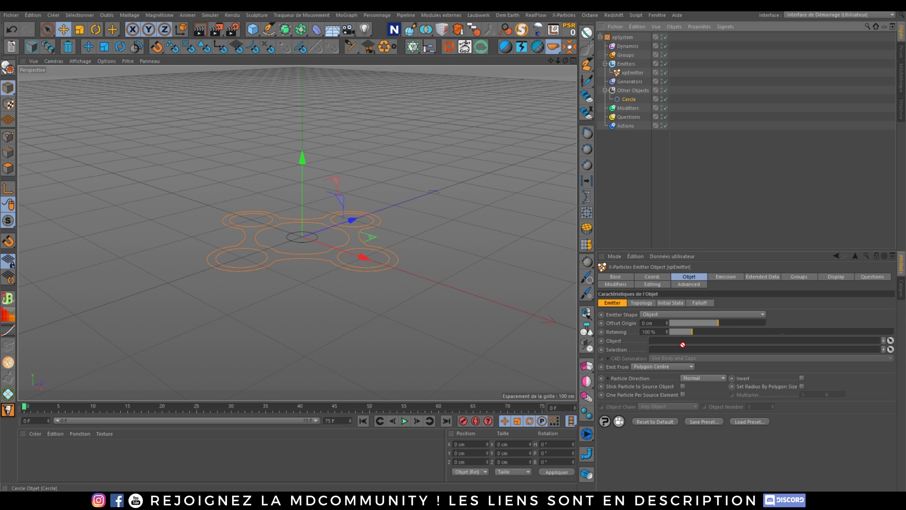
left_click(663, 367)
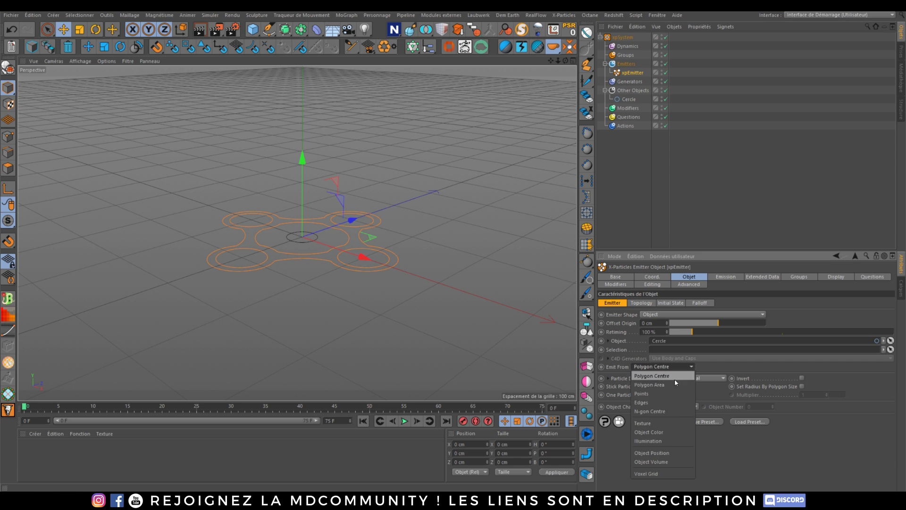
left_click(653, 402)
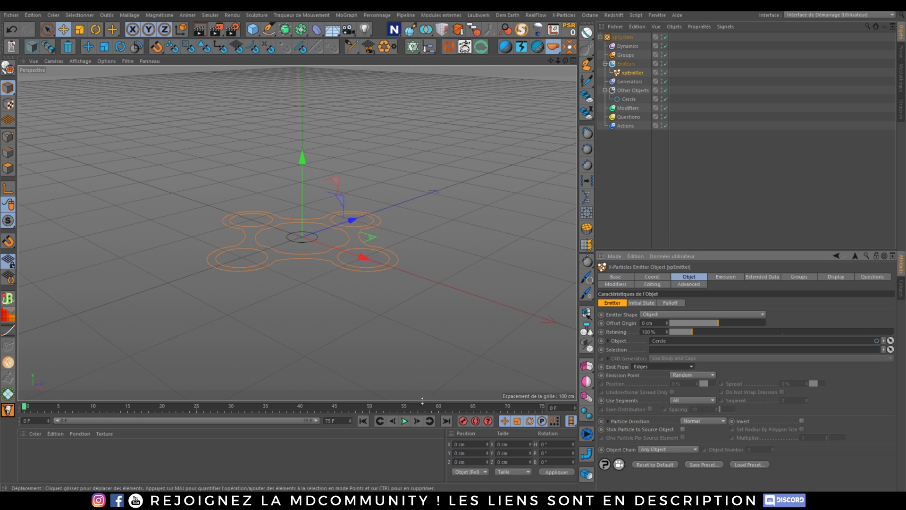
Step: Play the simulation from the start and examine closely how particles leave the circle
left_click(403, 420)
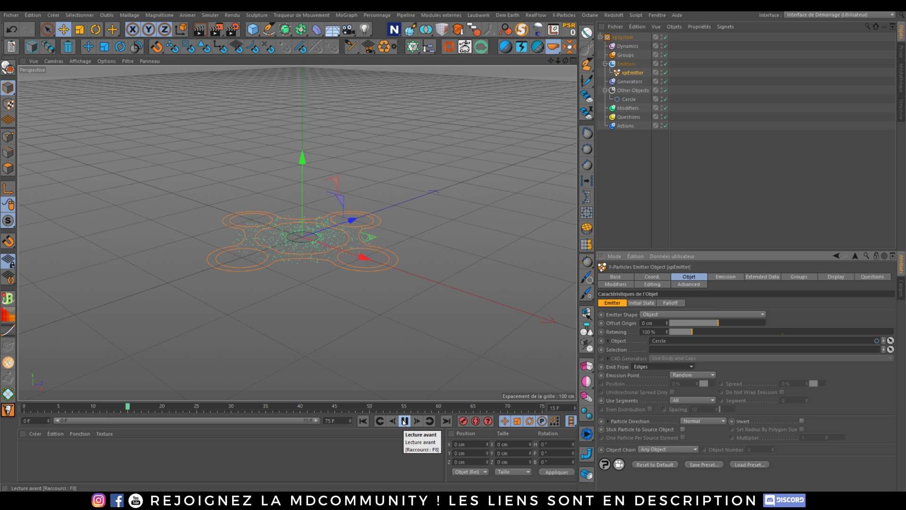
left_click(404, 421)
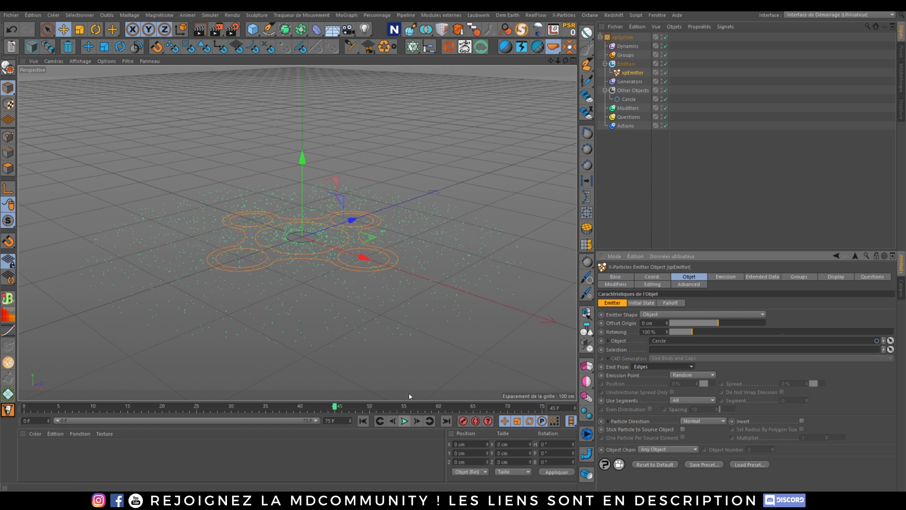
left_click(363, 421)
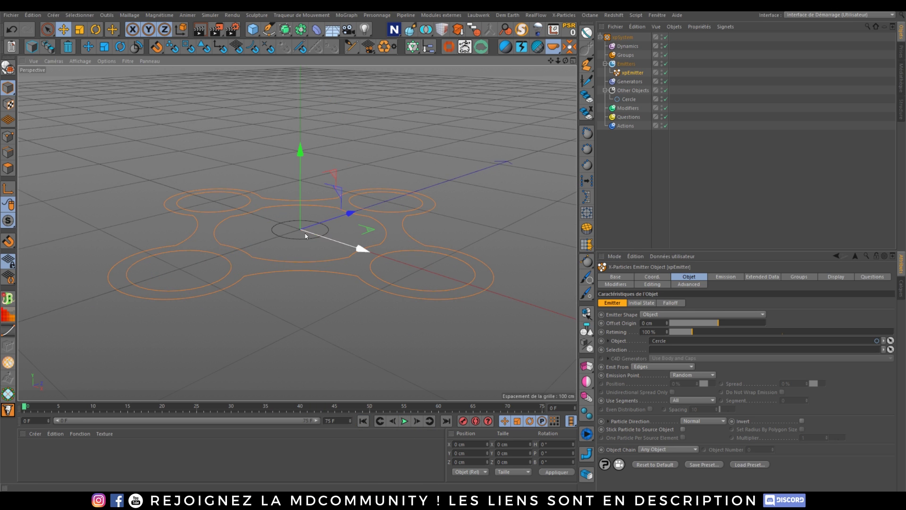
middle_click(305, 234)
middle_click(183, 140)
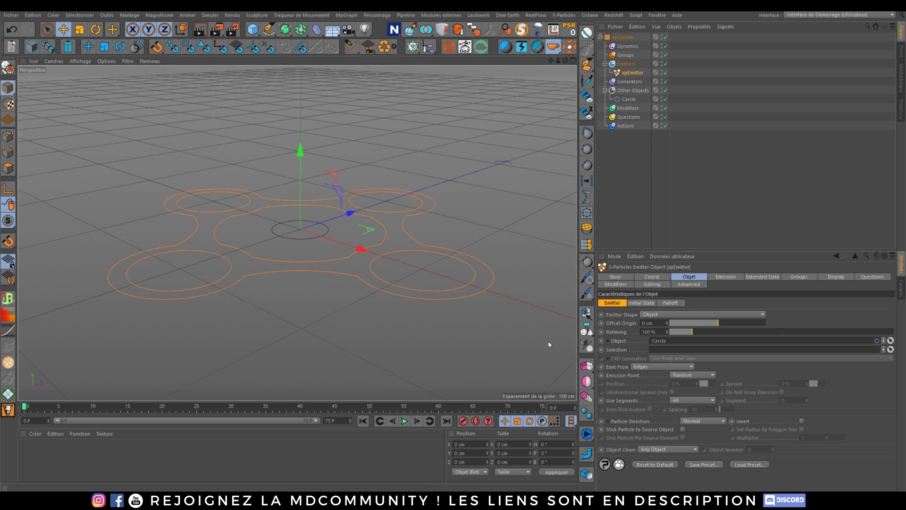
left_click(404, 421)
left_click(404, 421)
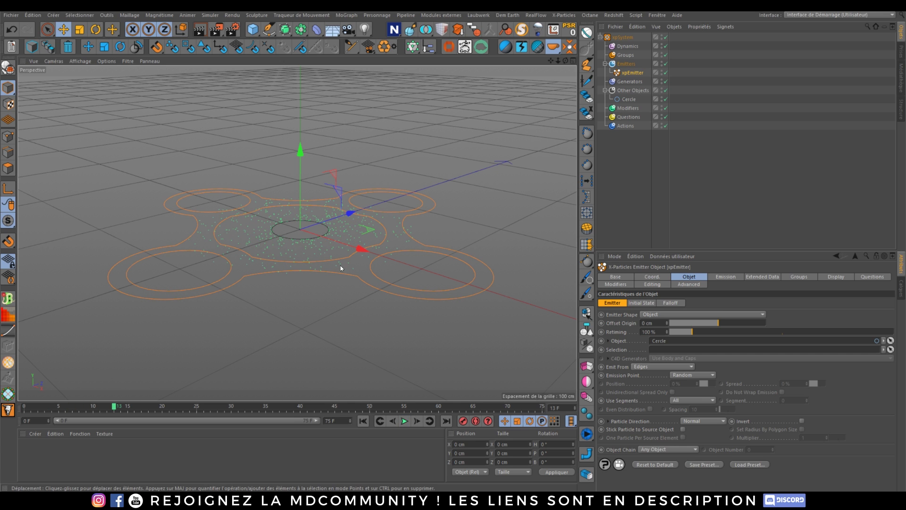
Step: Set the emitter to Shot mode with shot time 1 F, speed variation 100 cm, and particle radius 10 cm
left_click(724, 277)
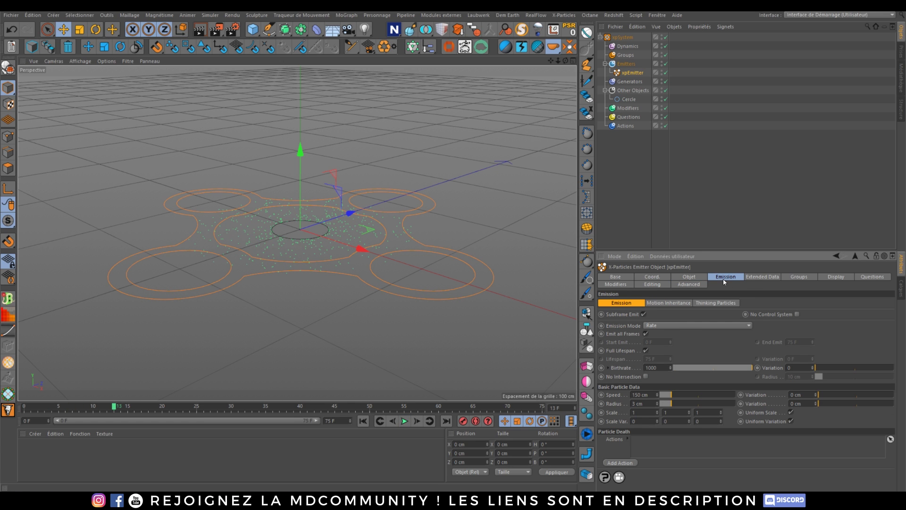
left_click(674, 324)
left_click(657, 350)
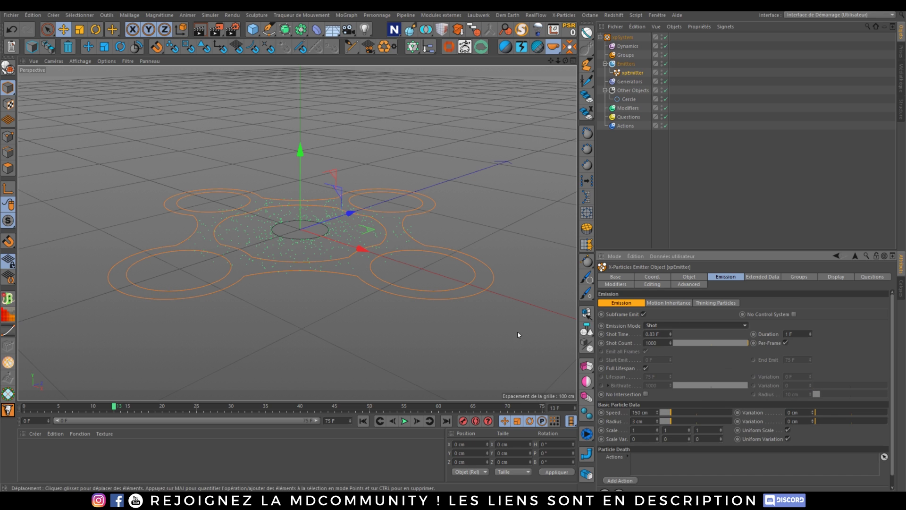
double_click(653, 334)
type("1")
key("Return")
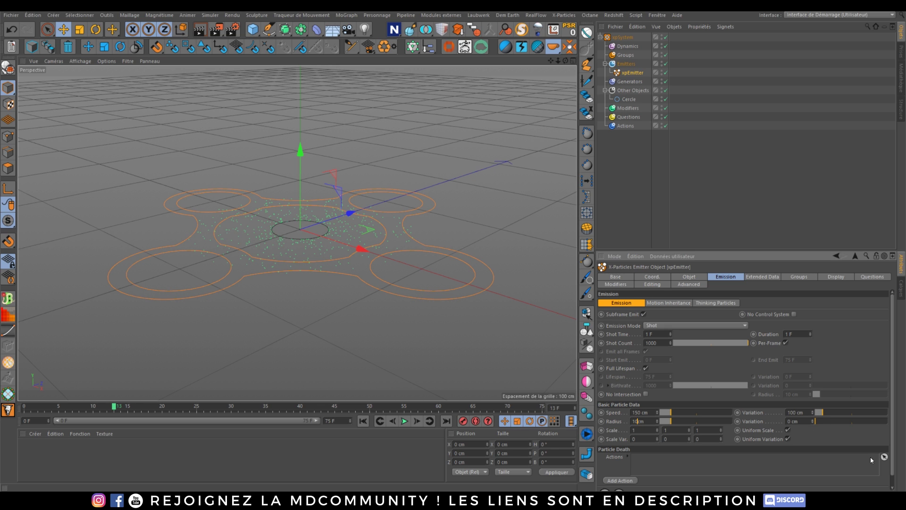
key("Return")
Step: Preview the single-shot emission, rewind to the first frame, and set the speed variation to 75 cm
left_click(363, 421)
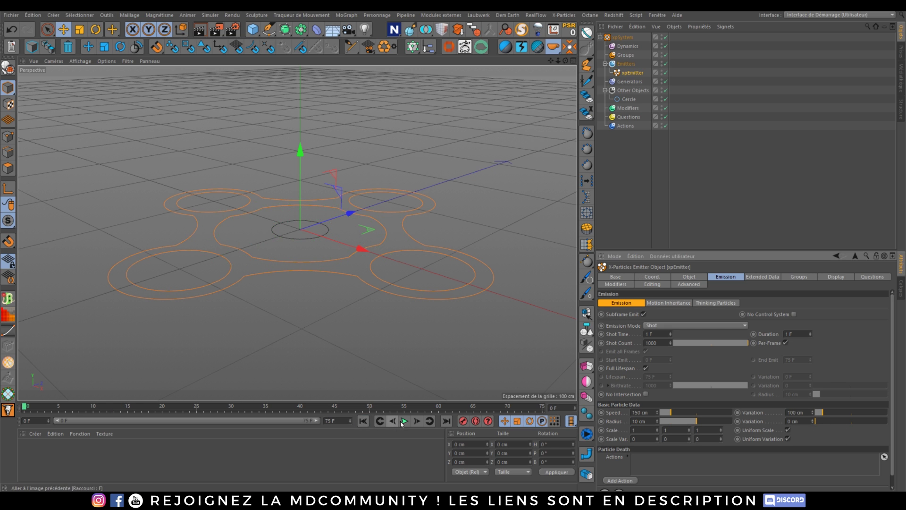
left_click(402, 421)
left_click(404, 420)
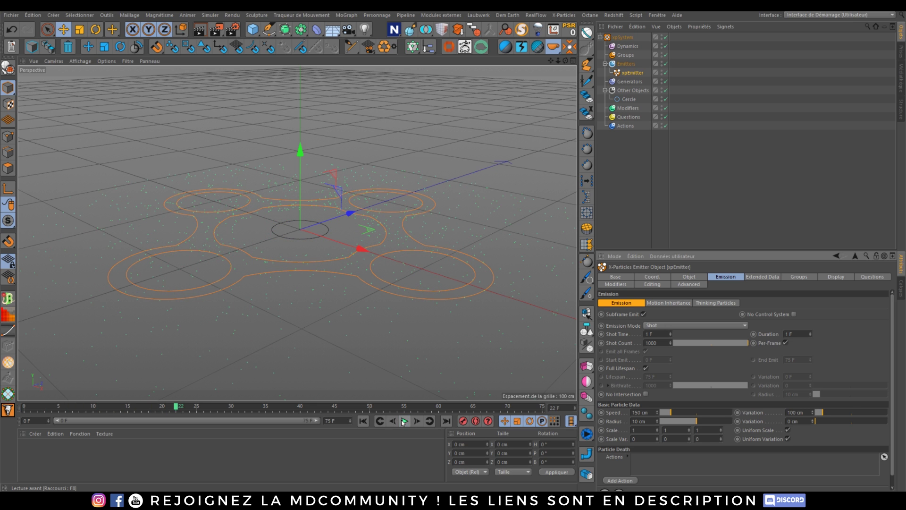
left_click(363, 420)
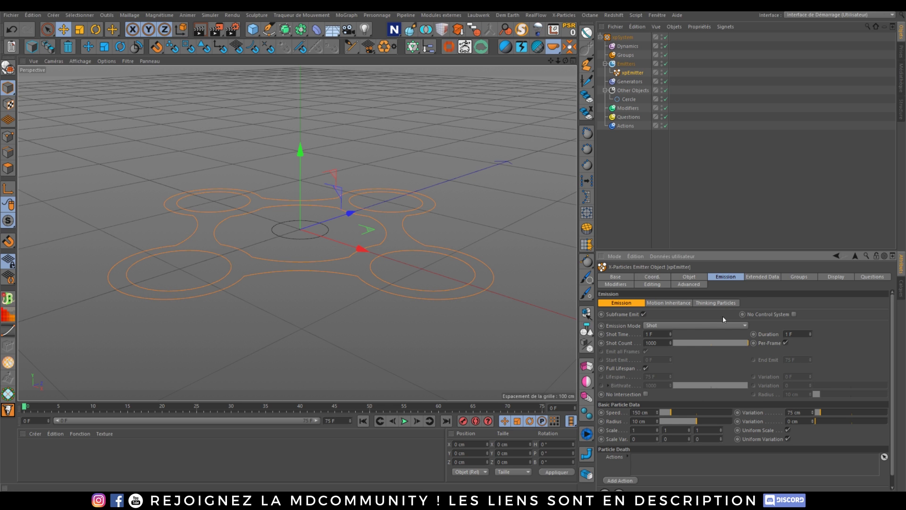
Step: Review the emitter's physical data, and set its editor display to Spheres
left_click(761, 277)
left_click(647, 302)
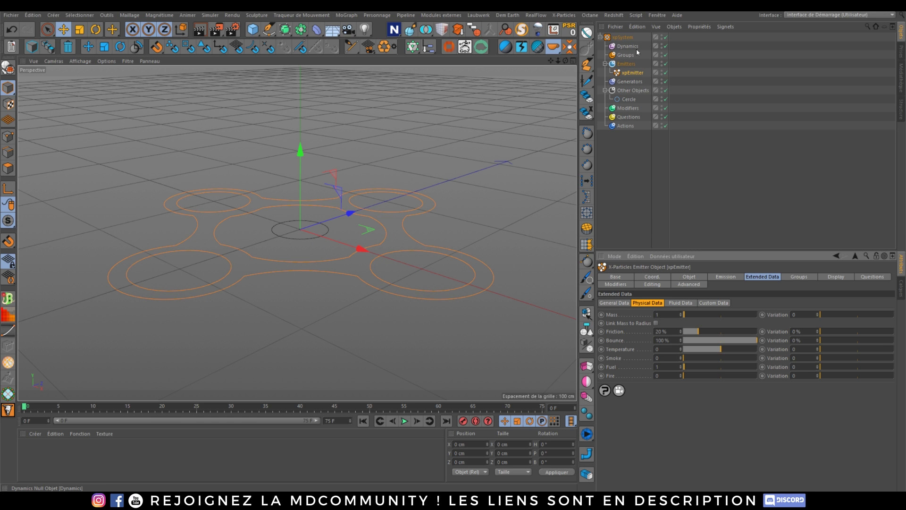
left_click(838, 277)
left_click(686, 389)
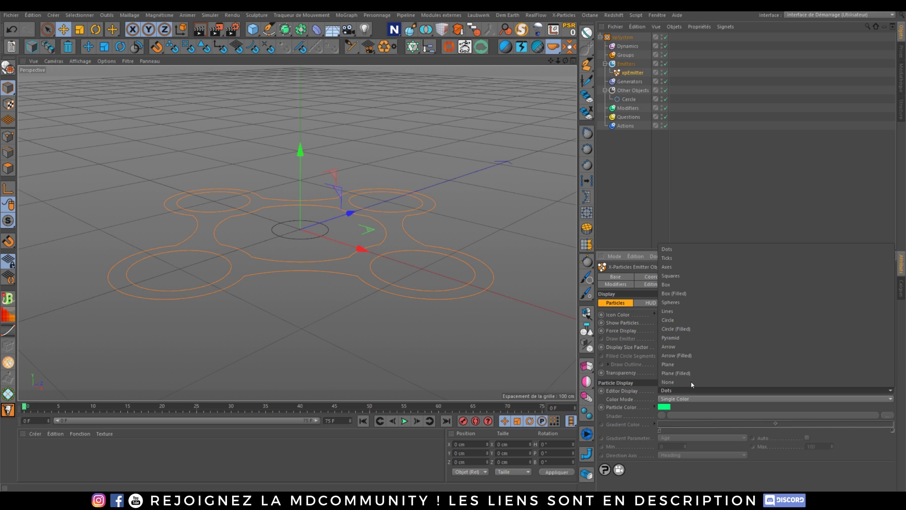
left_click(682, 291)
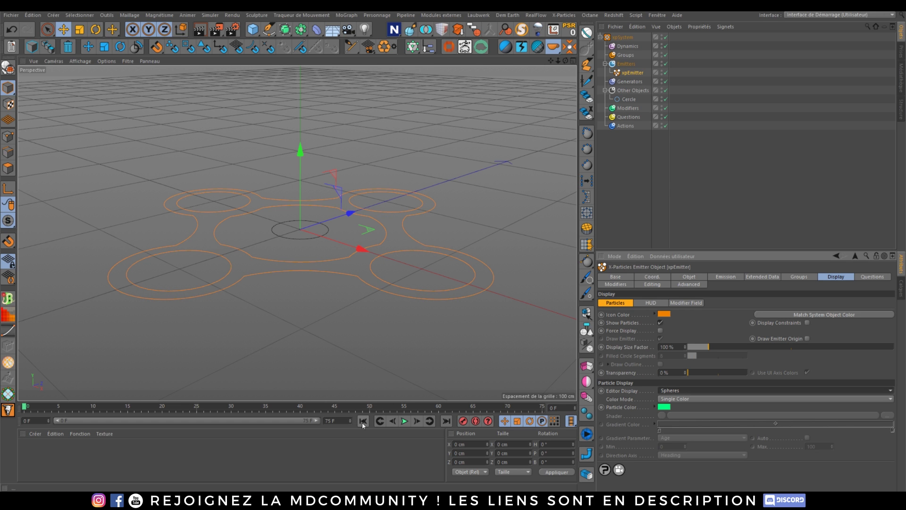
Step: Play the simulation and examine the expanding, intersecting sphere particles from above and in perspective
left_click(404, 421)
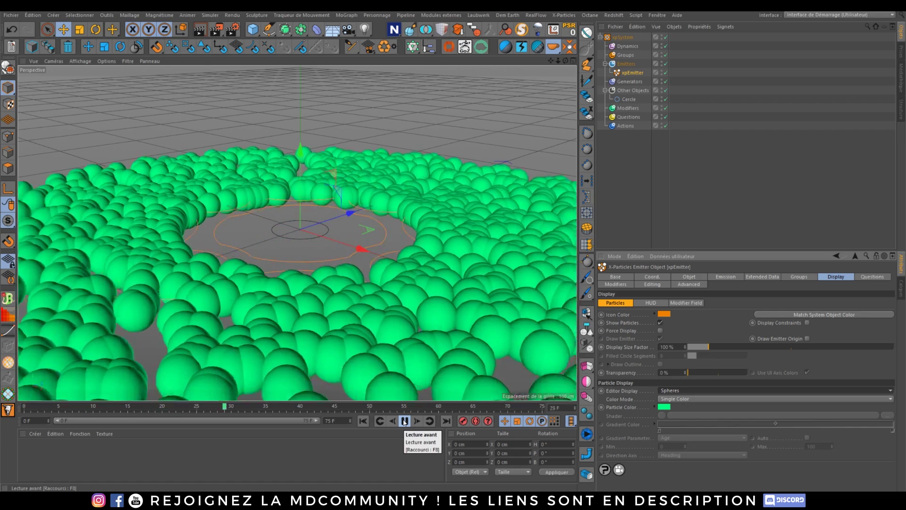
left_click(404, 420)
scroll(293, 249, "down", 10)
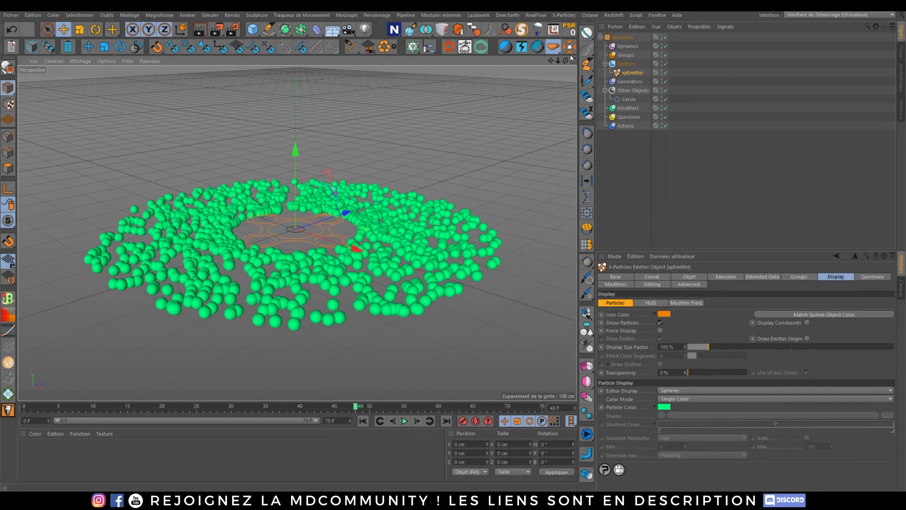
left_click_drag(565, 60, 565, 106)
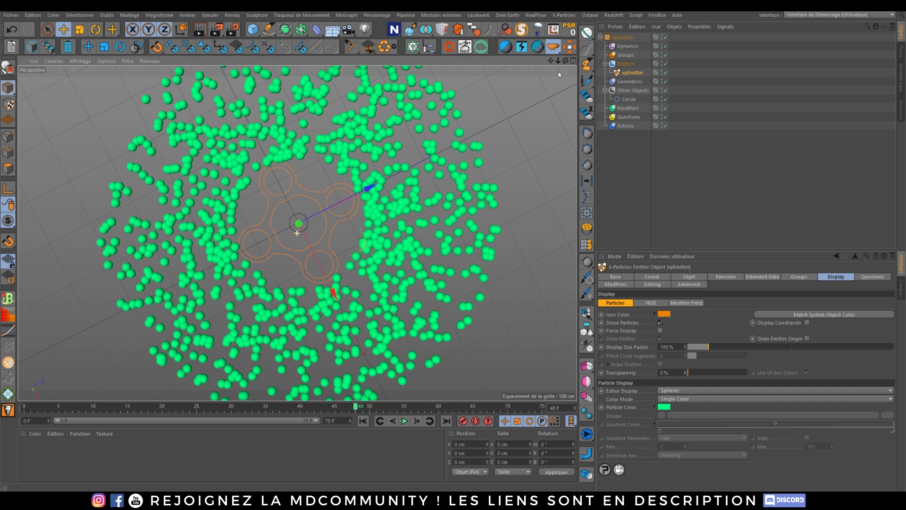
left_click(363, 421)
left_click(404, 421)
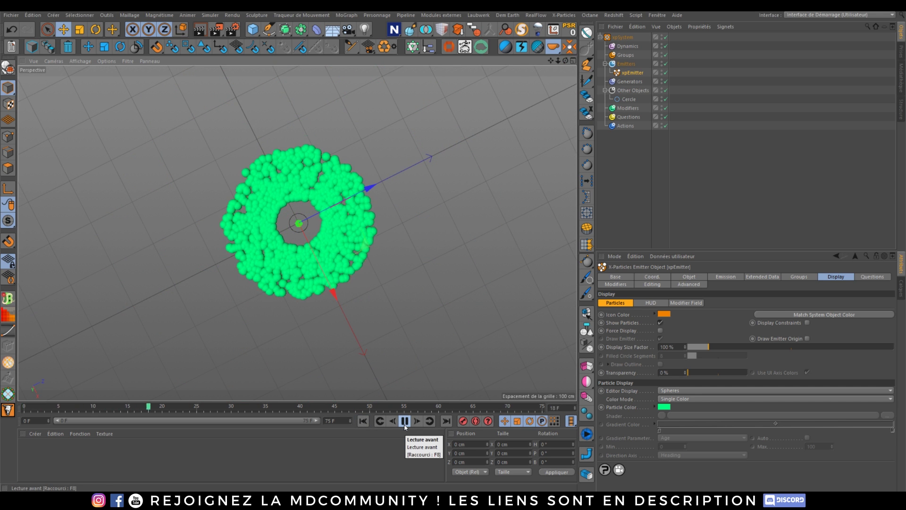
left_click(405, 421)
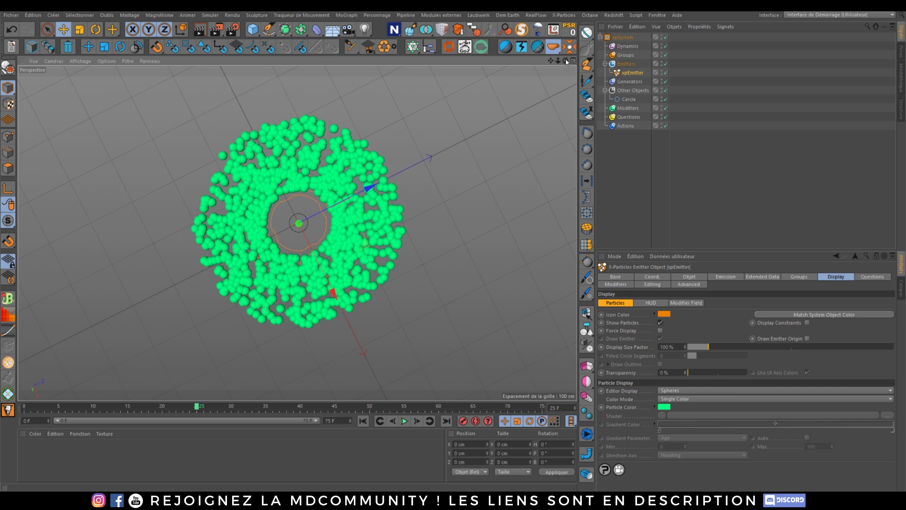
left_click_drag(566, 61, 566, 19)
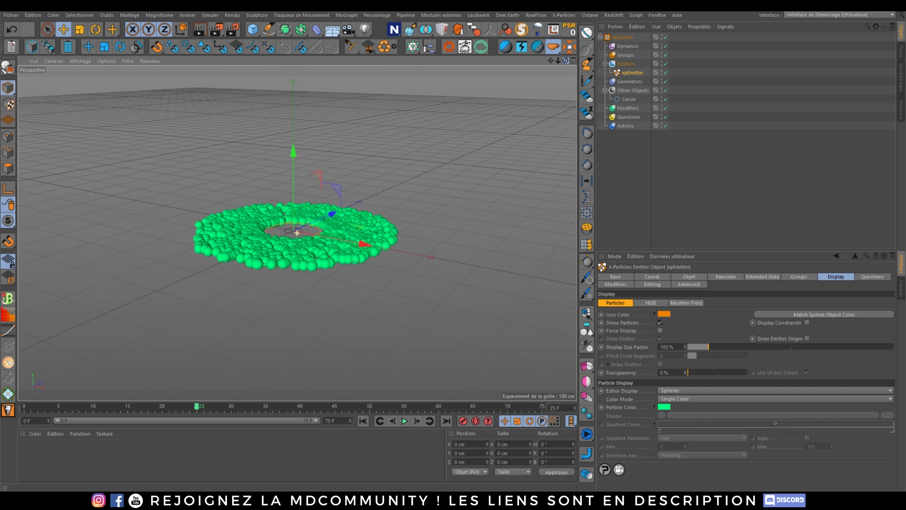
scroll(297, 233, "up", 5)
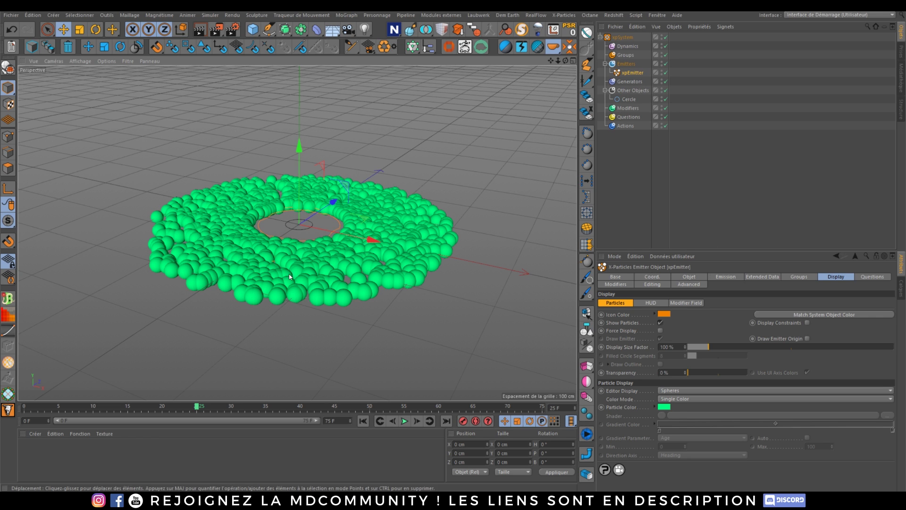
Step: Add an xpExplosiaFX object to the Dynamics folder and play the simulation from the first frame
left_click(624, 47)
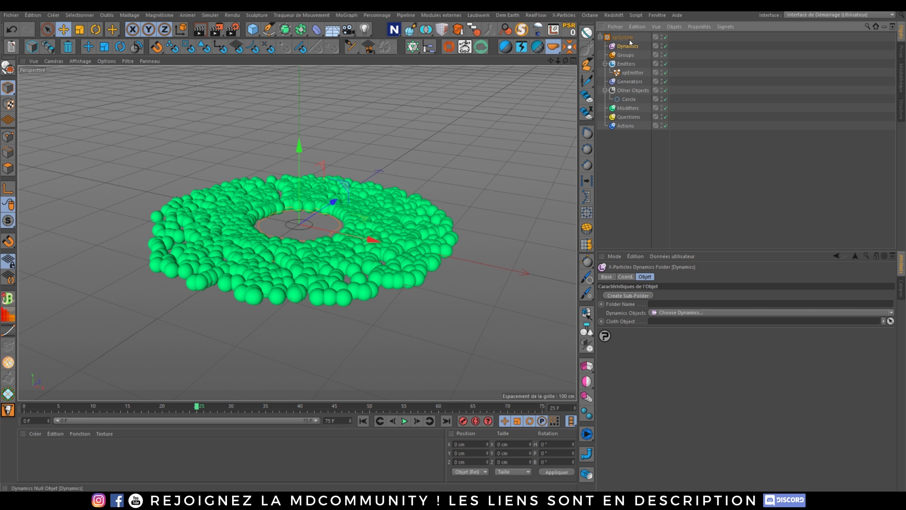
left_click(681, 312)
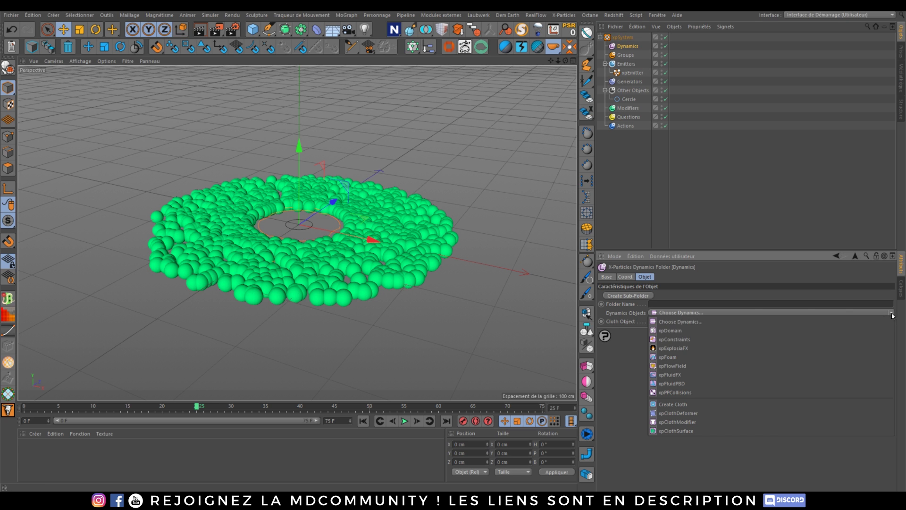
left_click(682, 349)
left_click(362, 421)
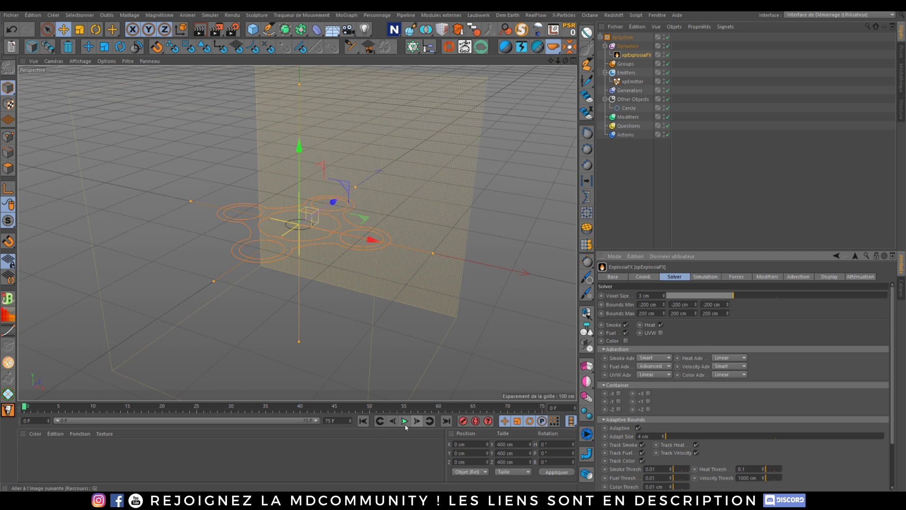
left_click(404, 424)
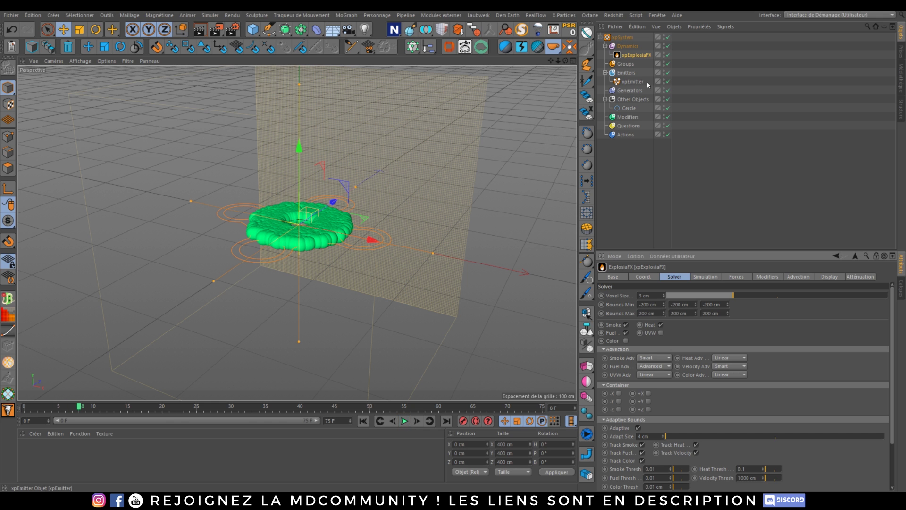
Step: Apply an xpExplosiaFX Source tag to the xpEmitter
left_click(630, 82)
right_click(630, 81)
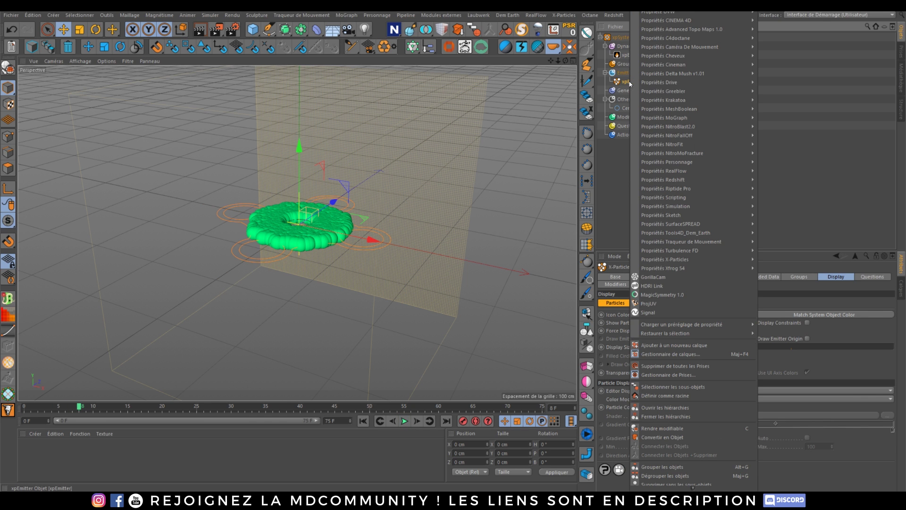
mouse_move(699, 259)
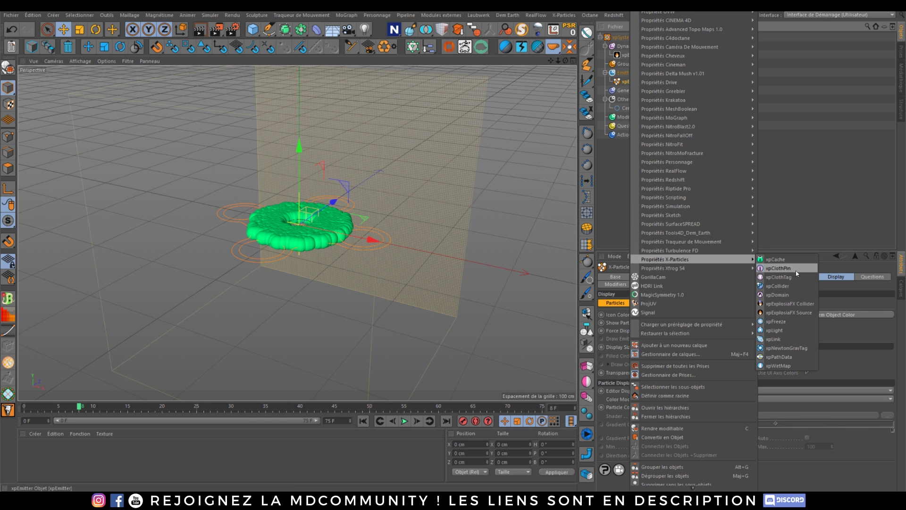
left_click(778, 312)
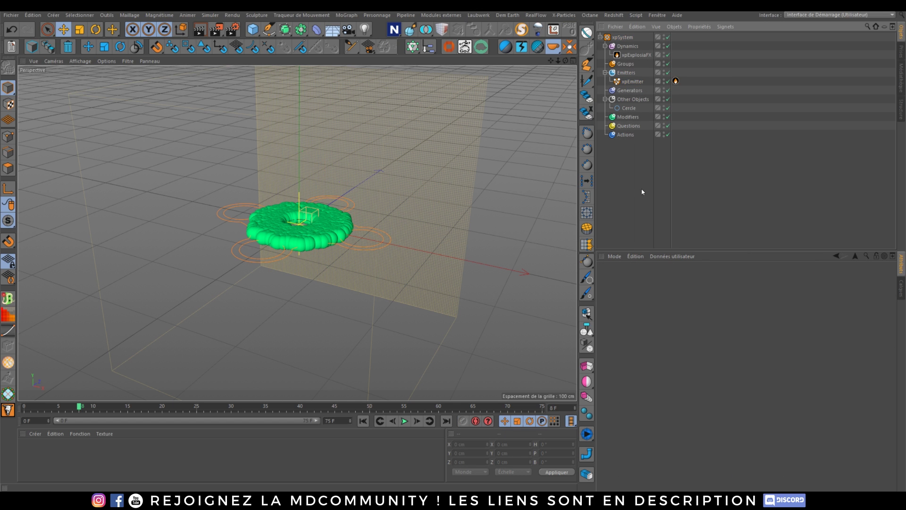
Step: Play the simulation from the first frame, pause it, and examine the smoke and fire ring from above
left_click(363, 420)
left_click(404, 421)
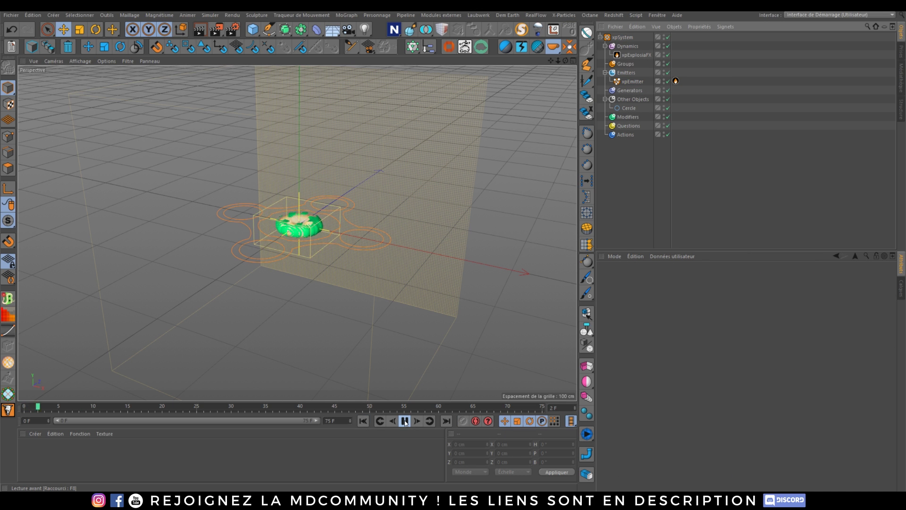
left_click(405, 421)
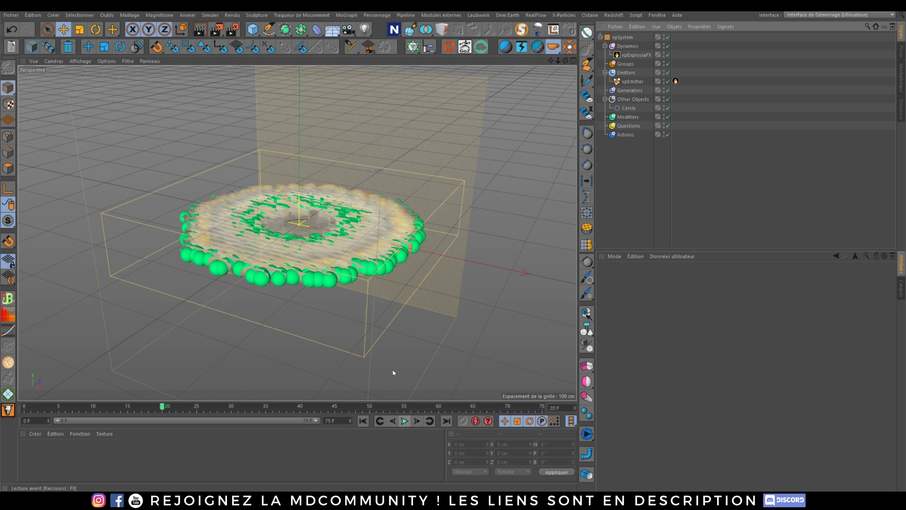
left_click_drag(311, 223, 258, 322, "alt")
scroll(306, 304, "down", 5)
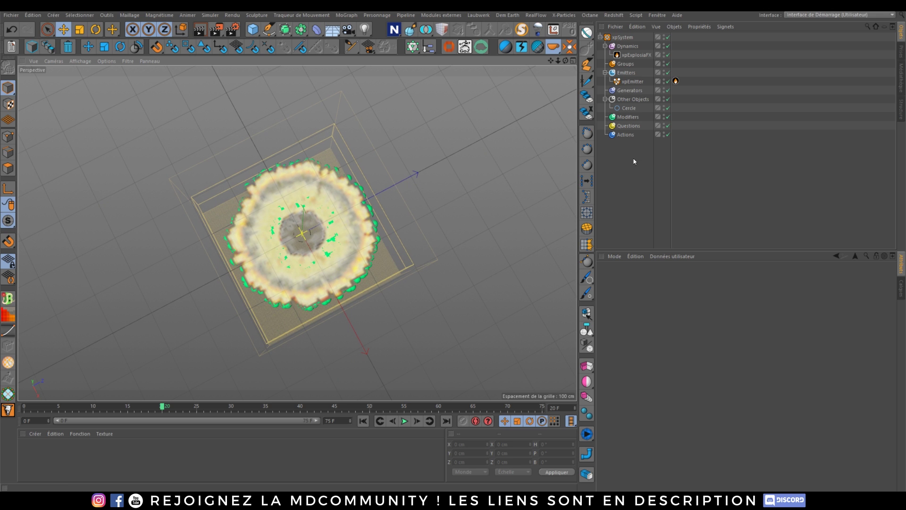
Step: Set the xpExplosiaFX simulation's vorticity to 75 %
left_click(636, 55)
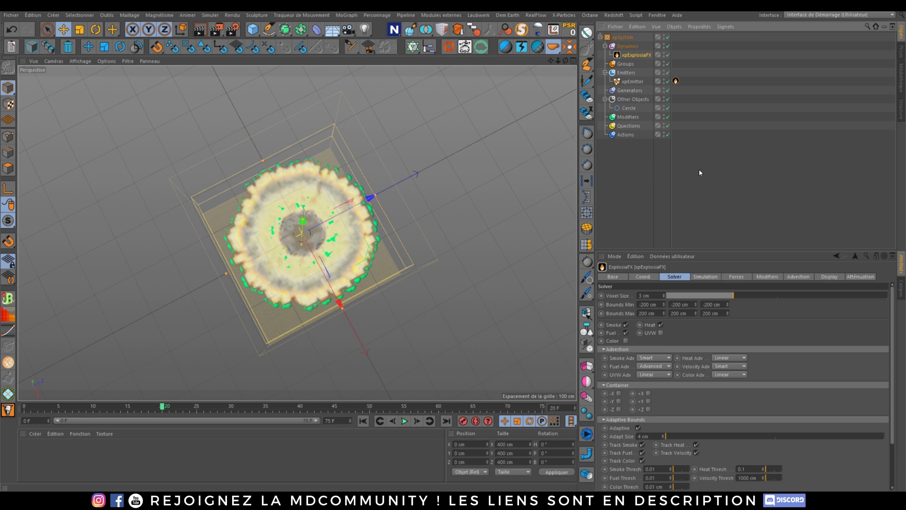
left_click(703, 277)
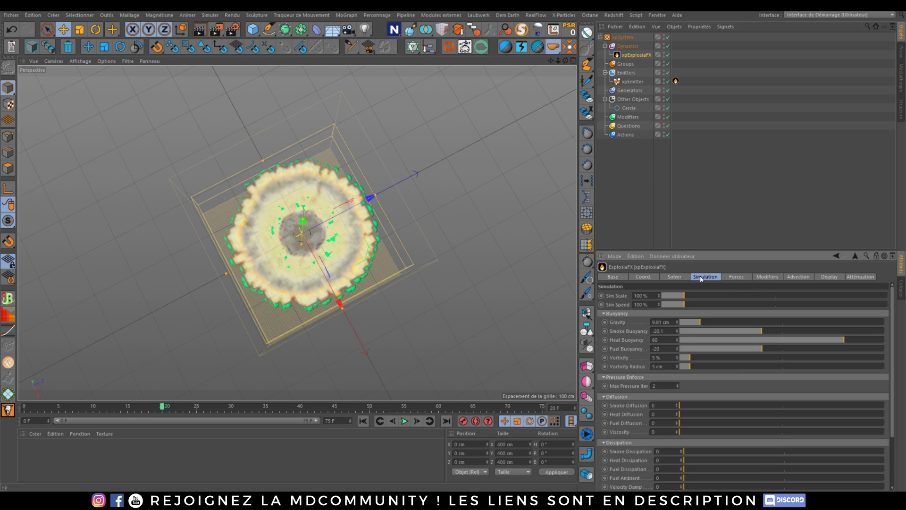
left_click_drag(890, 313, 892, 376)
scroll(708, 358, "up", 3)
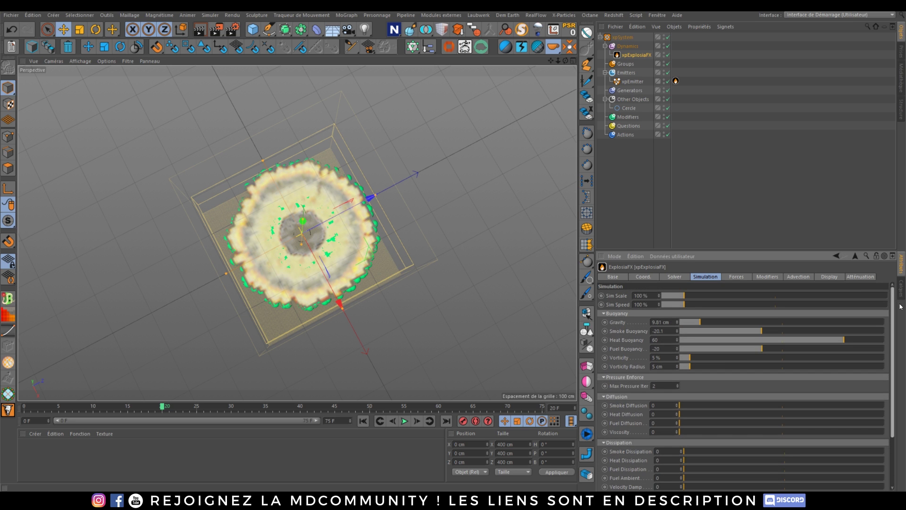
left_click_drag(740, 358, 810, 369)
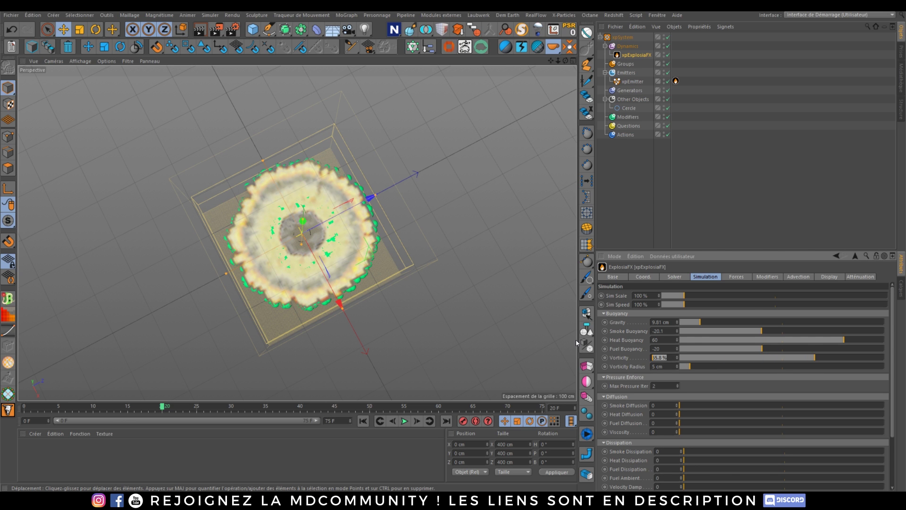
double_click(673, 360)
type("75")
key("Return")
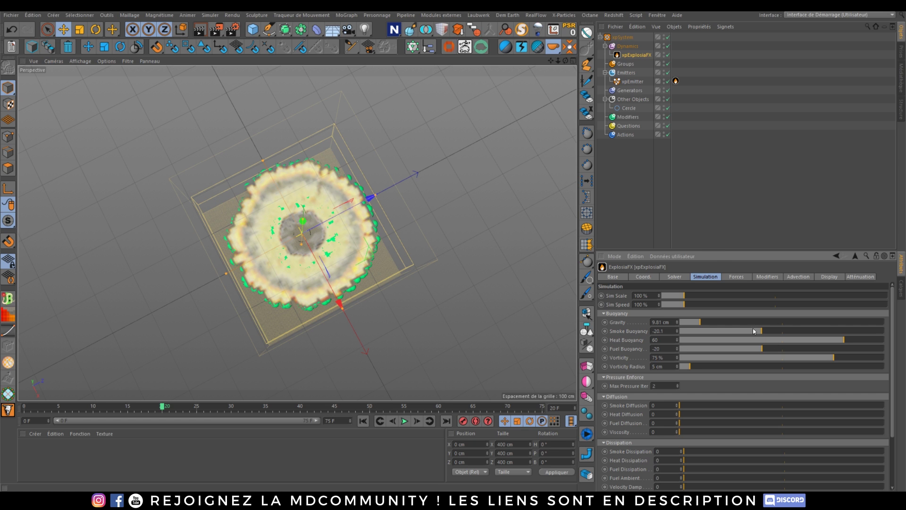
Step: Enable Curl turbulence in the xpExplosiaFX forces, with mode Max and a strength of 3 cm
left_click(737, 277)
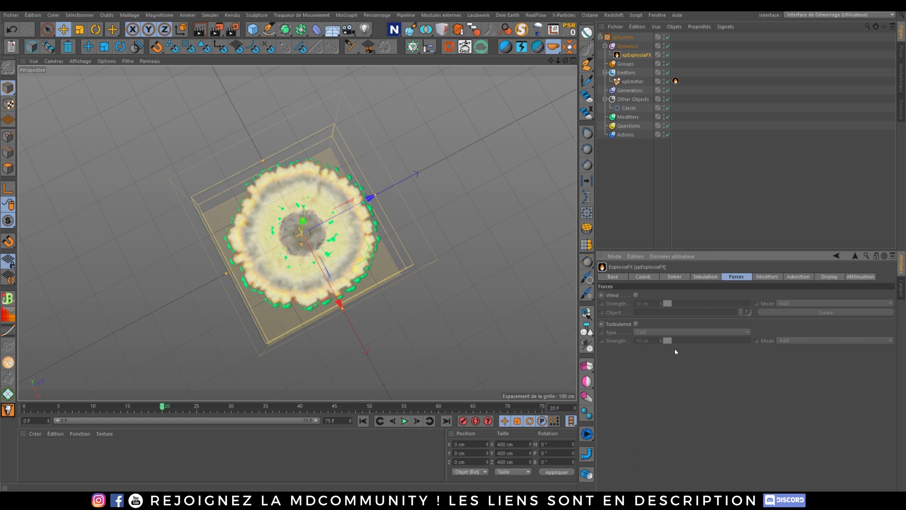
left_click(637, 324)
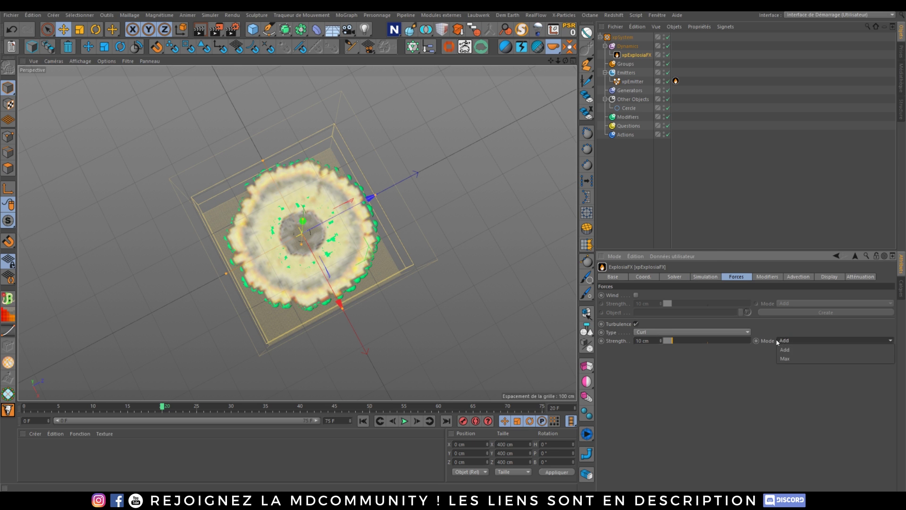
left_click(786, 341)
left_click(792, 357)
type("3")
key("Return")
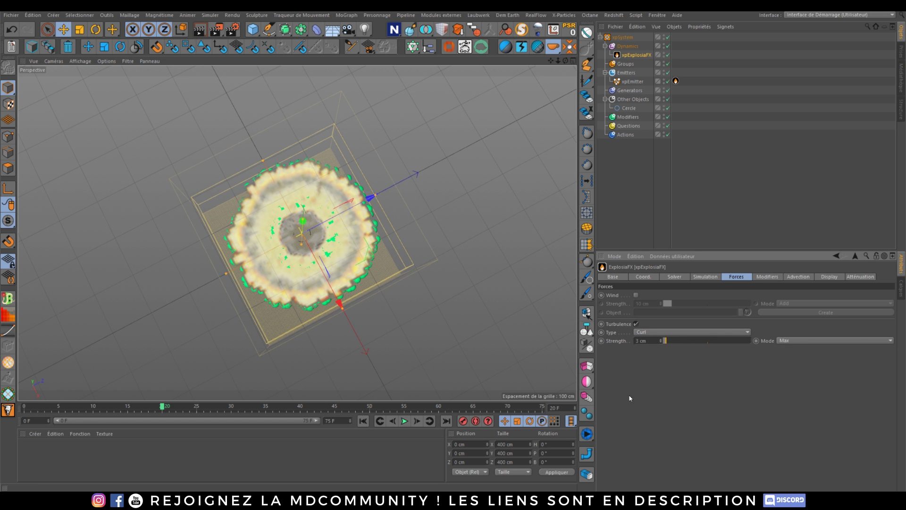
Step: Replay the simulation from the first frame to check the effect of the vorticity and turbulence
left_click(363, 420)
left_click(405, 424)
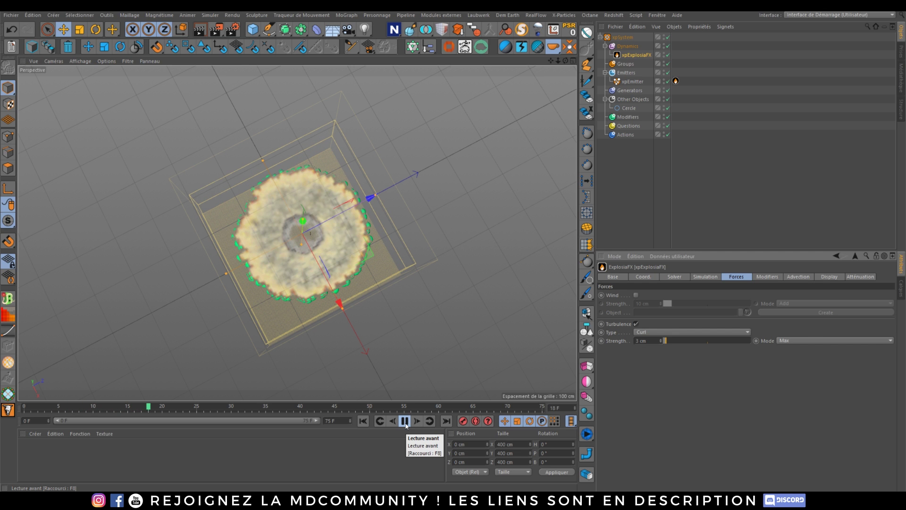
left_click(404, 421)
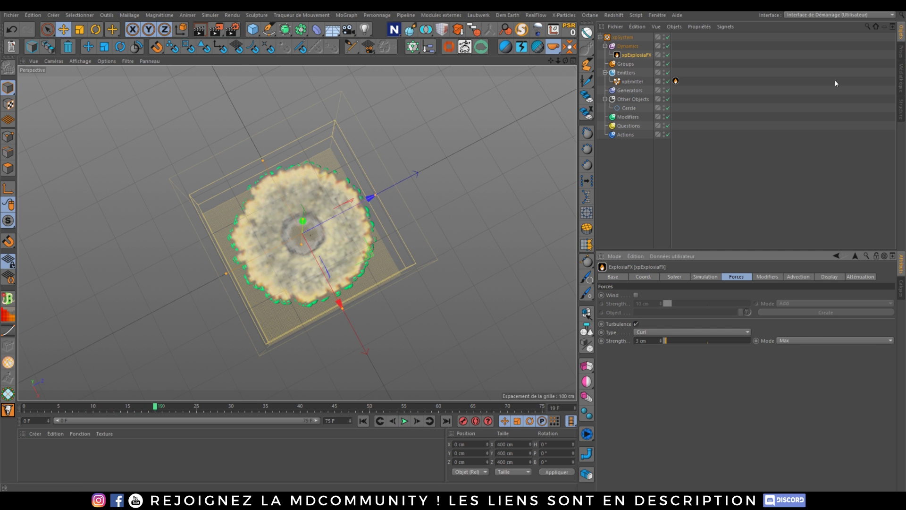
Step: Set the xpExplosiaFX display resolution to 256
left_click(629, 55)
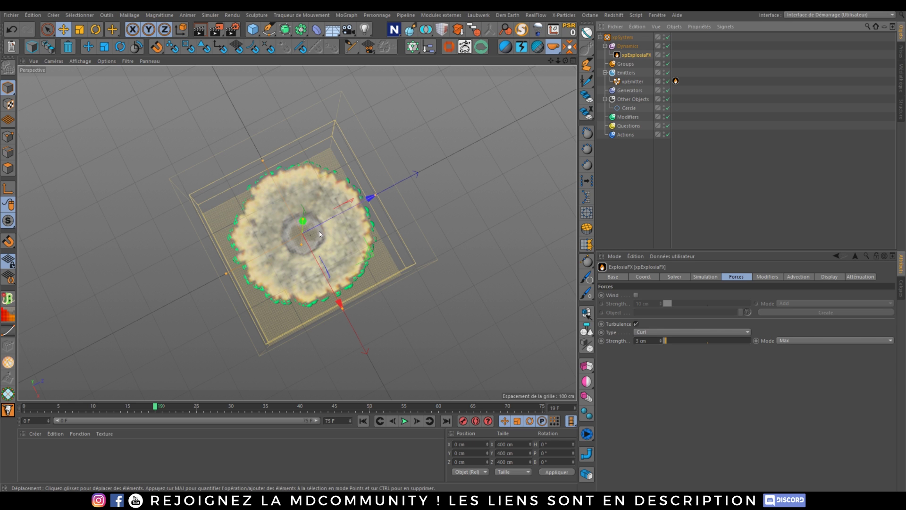
left_click(830, 277)
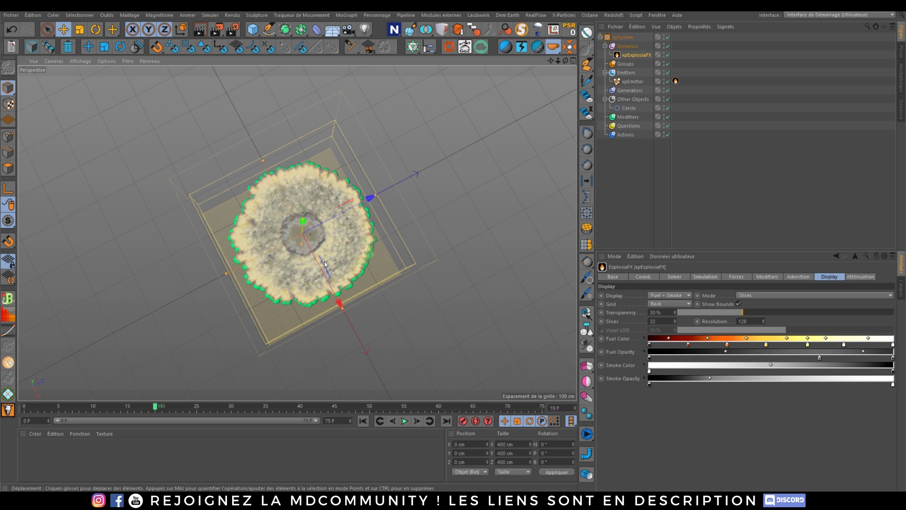
scroll(325, 264, "up", 5)
left_click_drag(288, 267, 358, 250, "alt")
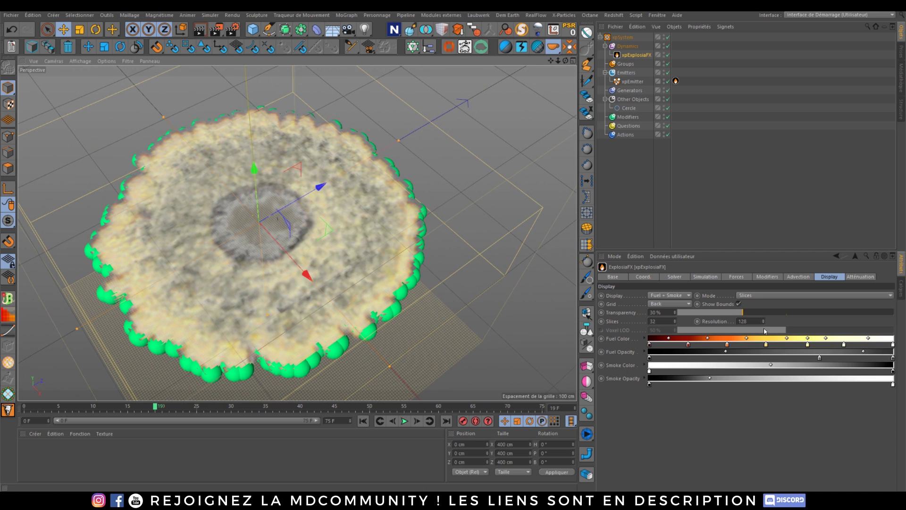
left_click(747, 321)
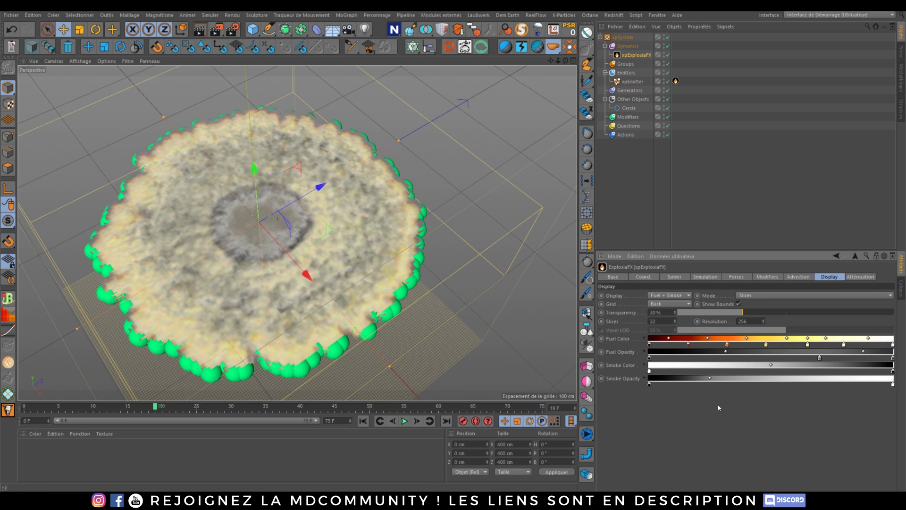
Step: Hide the xpEmitter's particles in the viewport and replay the explosion from the first frame, seen from above
left_click_drag(261, 258, 246, 298, "alt")
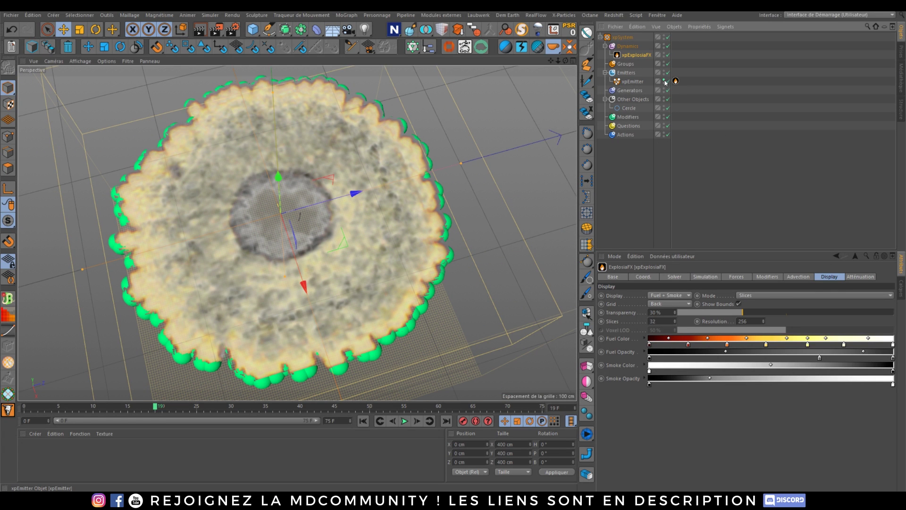
scroll(296, 249, "down", 8)
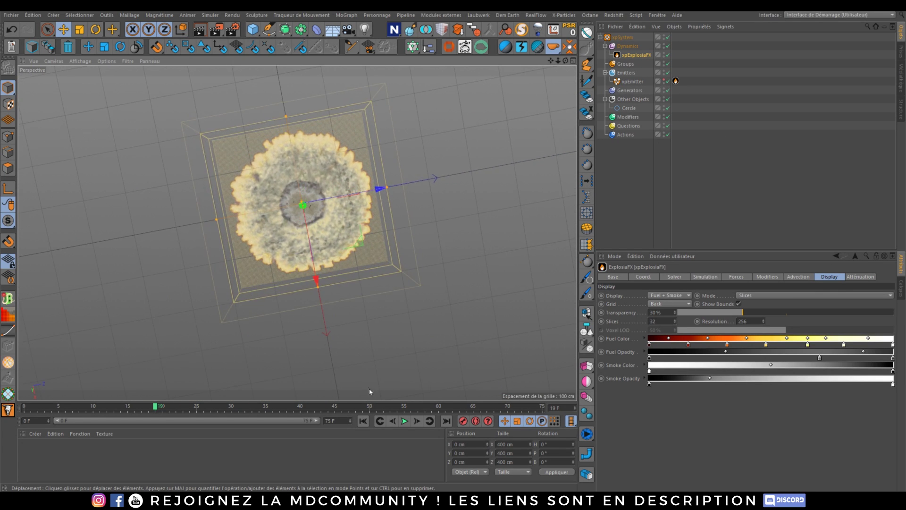
left_click(362, 420)
left_click(404, 421)
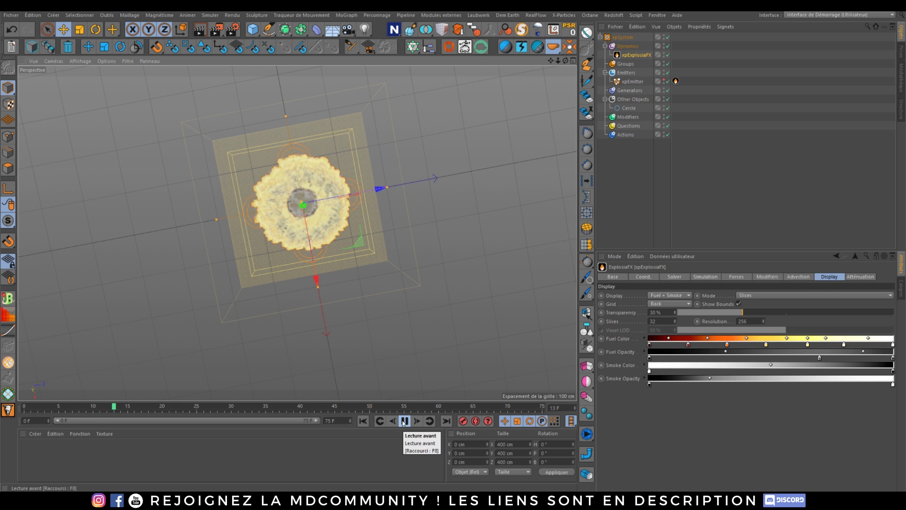
left_click(403, 420)
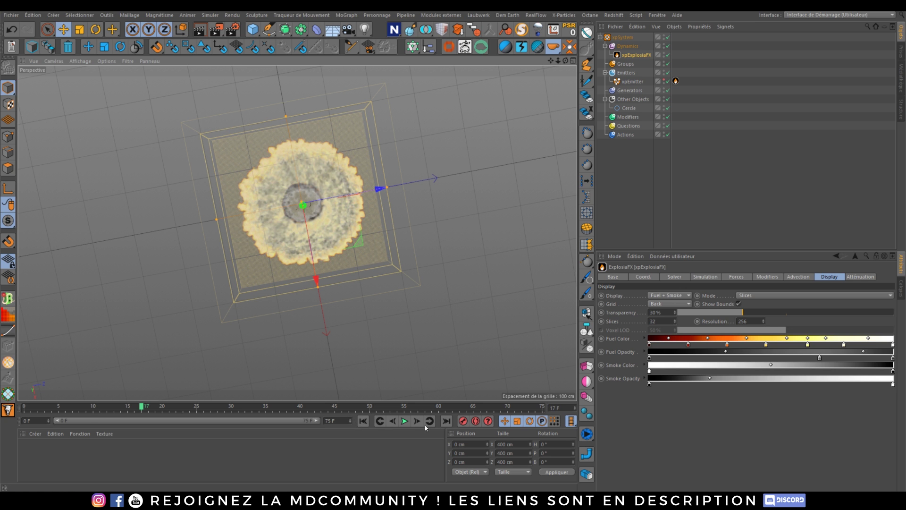
Step: Enlarge the xpExplosiaFX bounds horizontally to about 667 cm in X and 825 cm in Z
left_click_drag(566, 60, 538, 78)
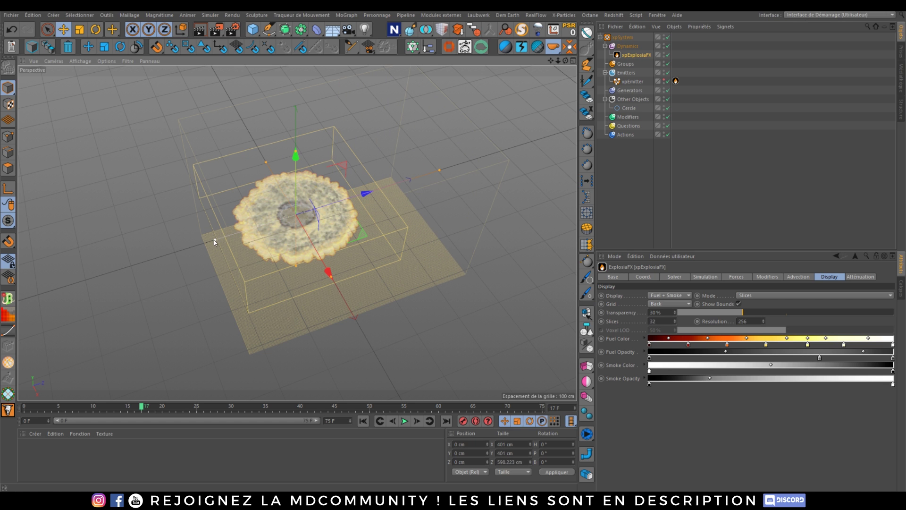
left_click_drag(215, 239, 120, 255)
left_click_drag(331, 276, 361, 329)
left_click_drag(266, 163, 241, 131)
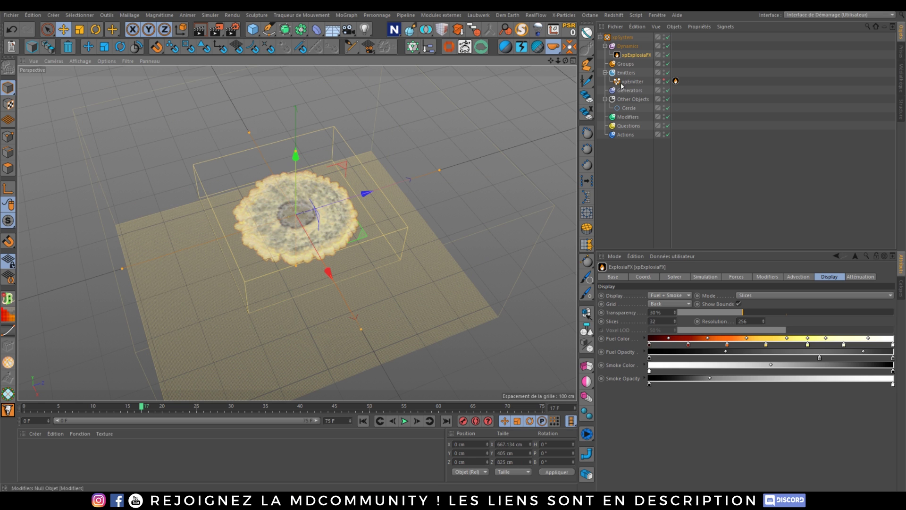
Step: Set the xpExplosiaFX solver's voxel size to 1.5 cm
left_click(642, 56)
left_click(675, 277)
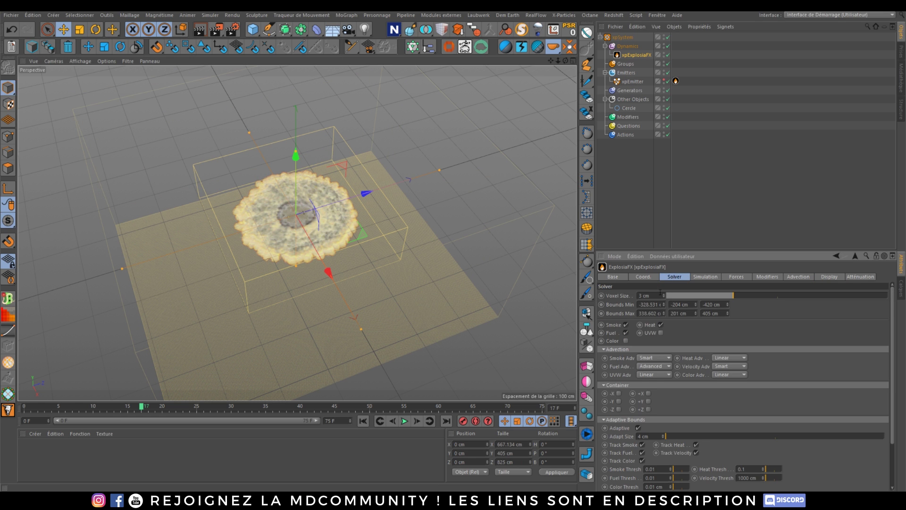
type("1.5")
key("Return")
Step: Play the finer simulation from the first frame, pause it, and examine the explosion's detail up close
left_click(363, 421)
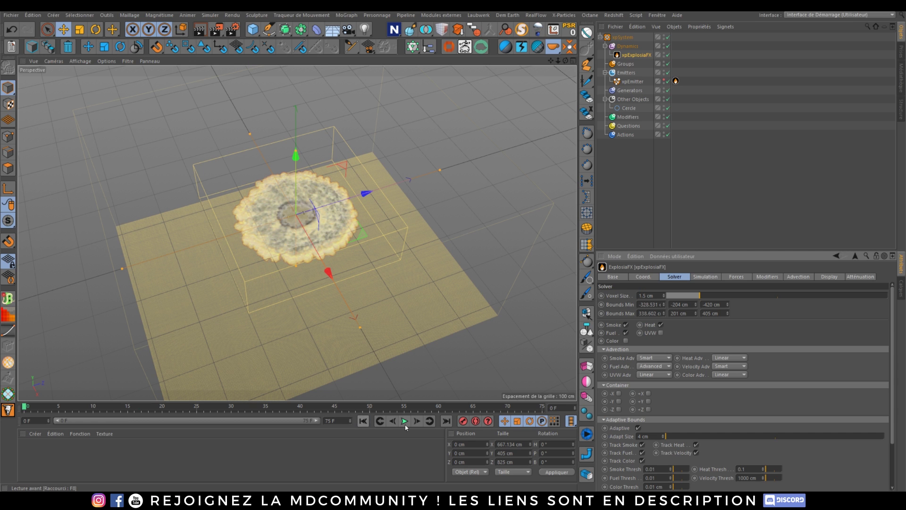
left_click(404, 421)
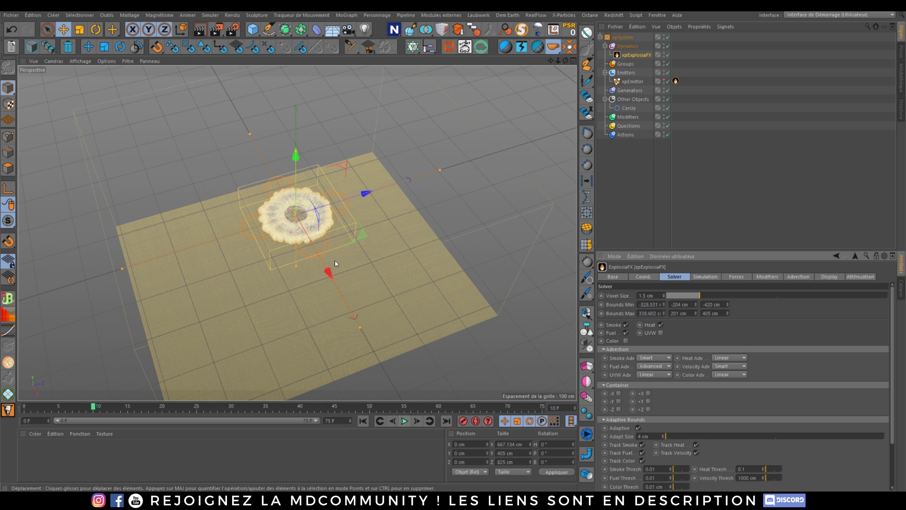
left_click(405, 421)
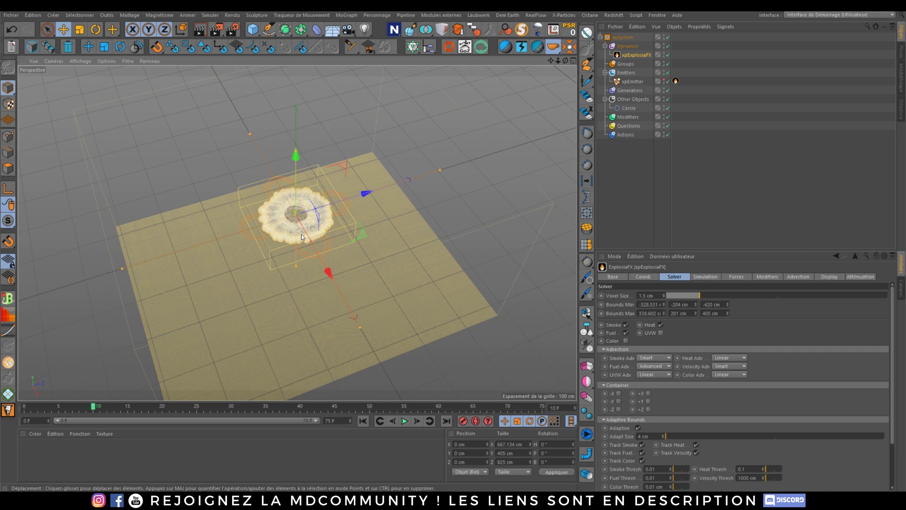
right_click_drag(302, 237, 349, 215, "alt")
left_click_drag(350, 214, 361, 291, "alt")
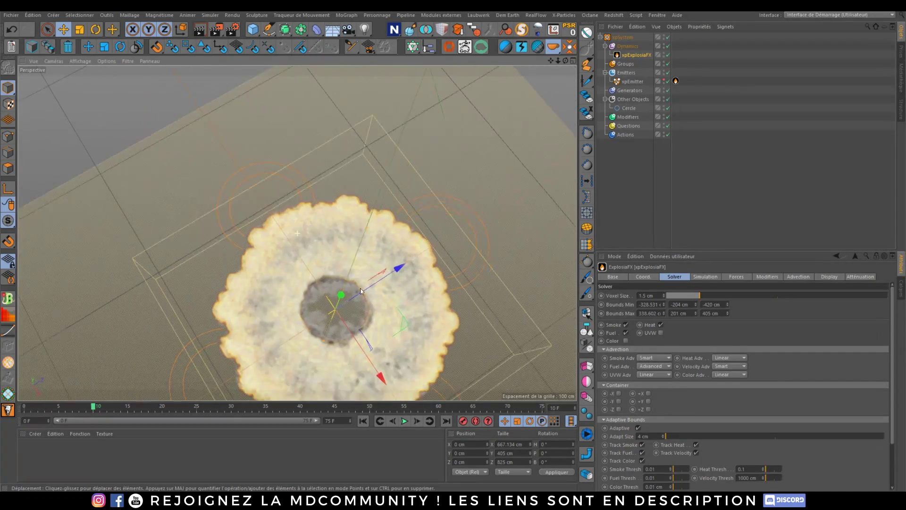
right_click_drag(360, 291, 324, 310, "alt")
mouse_move(324, 310)
left_mouse_down("alt")
mouse_move(304, 221)
mouse_move(339, 248)
mouse_move(317, 286)
mouse_move(325, 304)
left_mouse_up("alt")
right_click_drag(324, 304, 359, 278, "alt")
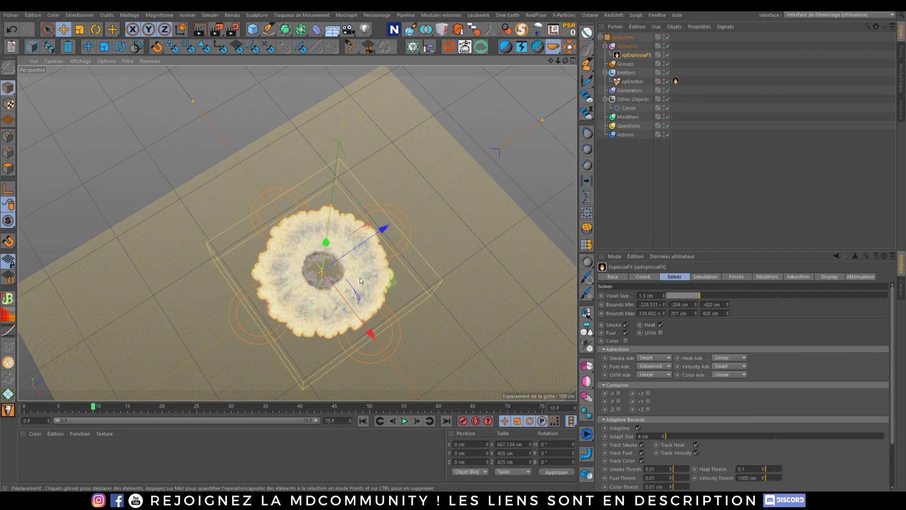
left_click_drag(359, 280, 362, 278, "alt")
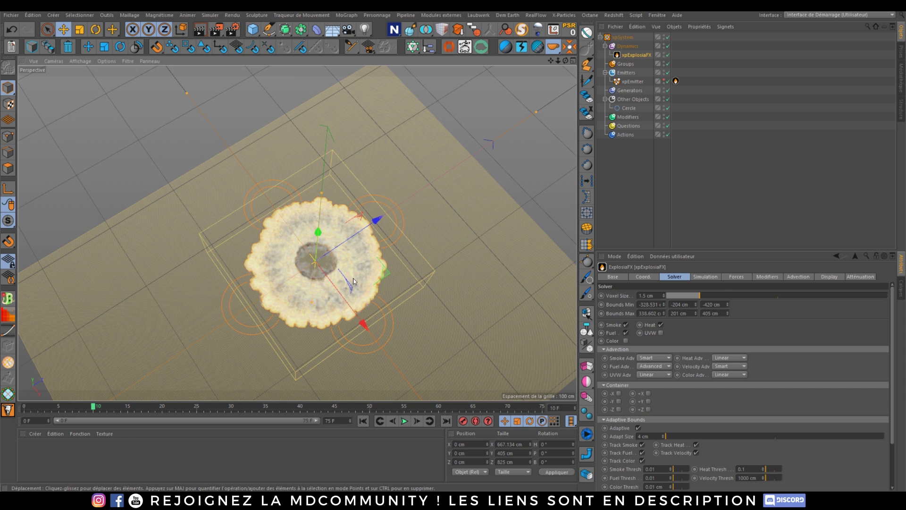
left_click(718, 278)
left_click(742, 277)
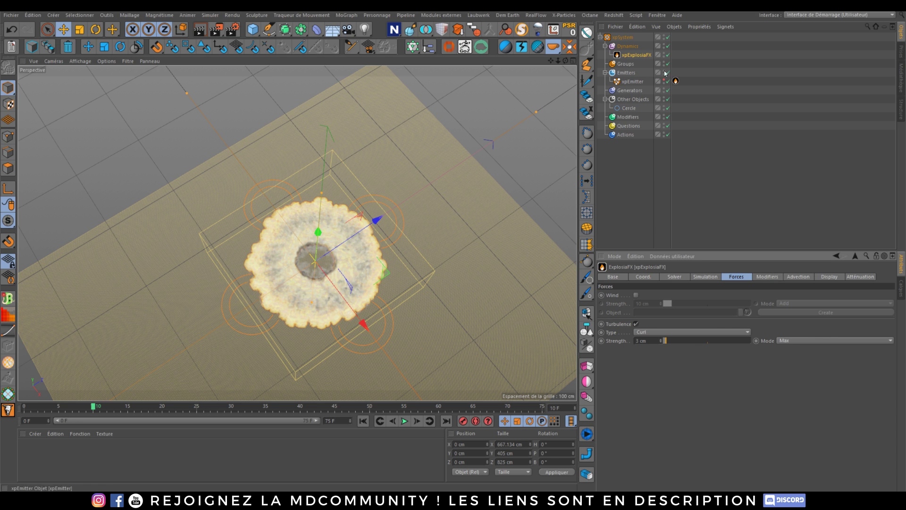
Step: Add an xpCache object to the xpSystem
left_click(623, 37)
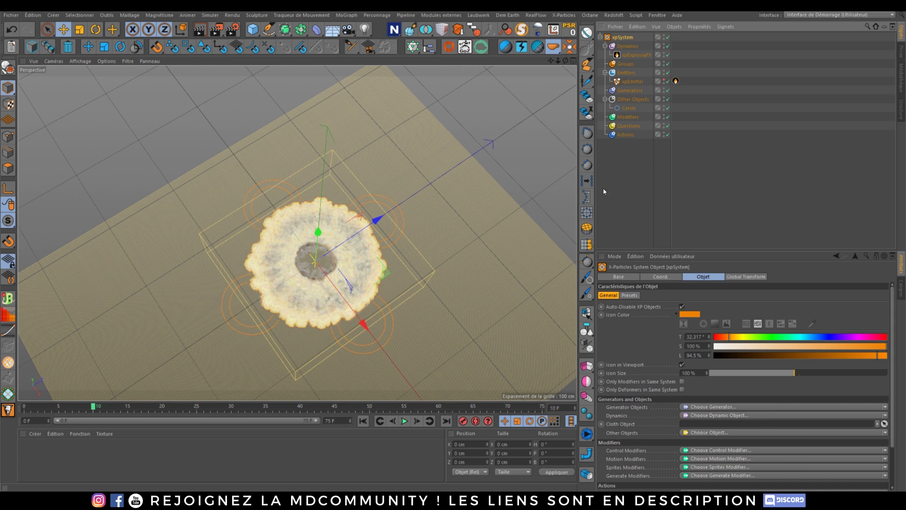
left_click(885, 432)
left_click(694, 359)
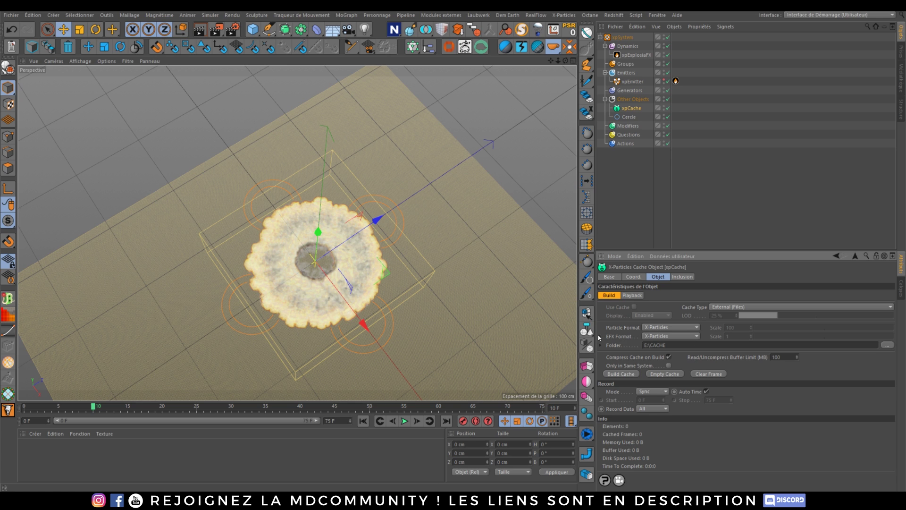
Step: Set the xpCache's EFX format to OpenVDB with a scale of 1 and turn off cache compression on build
left_click(683, 337)
left_click(680, 354)
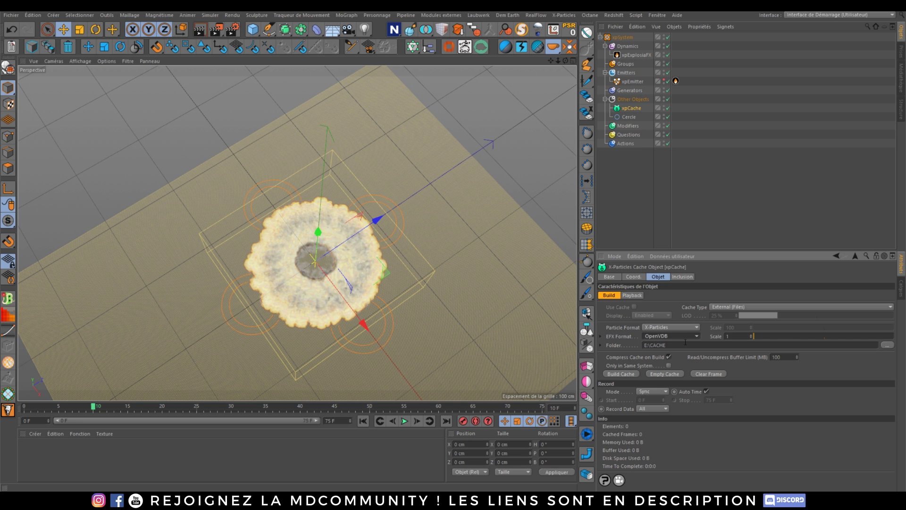
double_click(737, 335)
key("Return")
left_click(669, 357)
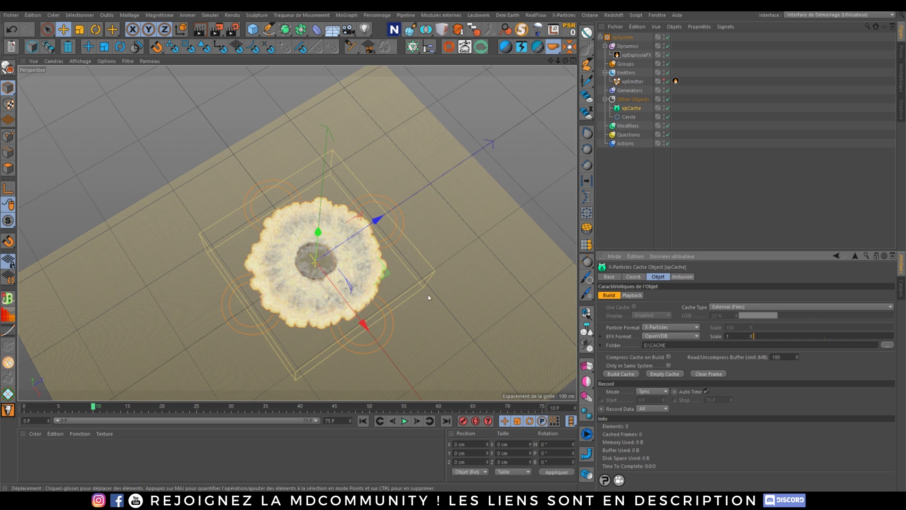
left_click(681, 277)
left_click(664, 278)
left_click(643, 278)
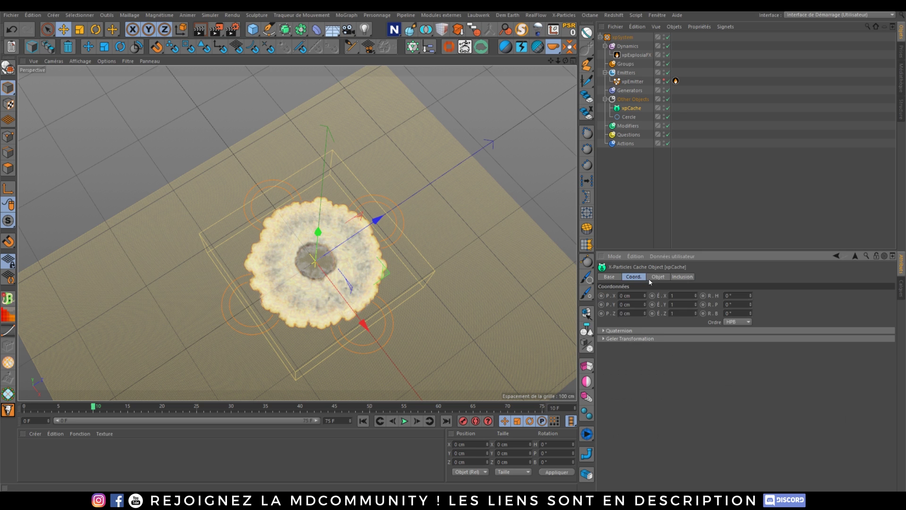
left_click(656, 278)
Step: Set the timeline's end frame to 10
left_click(337, 420)
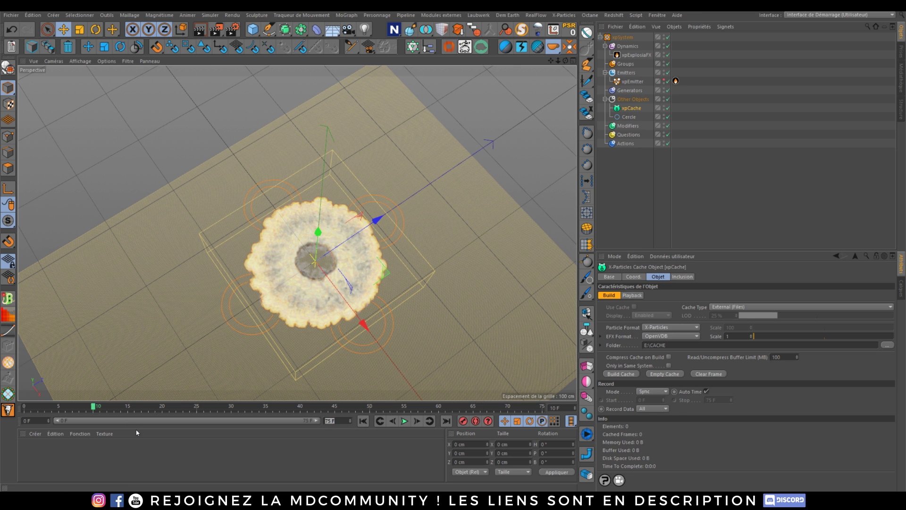
type("10")
key("Return")
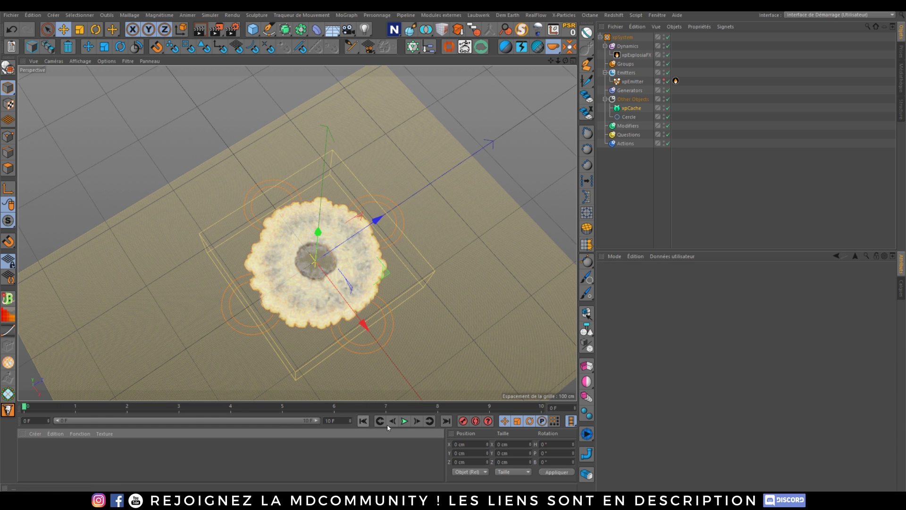
Step: Preview the shortened simulation and build its cache from the first frame with the xpCache object
left_click(404, 422)
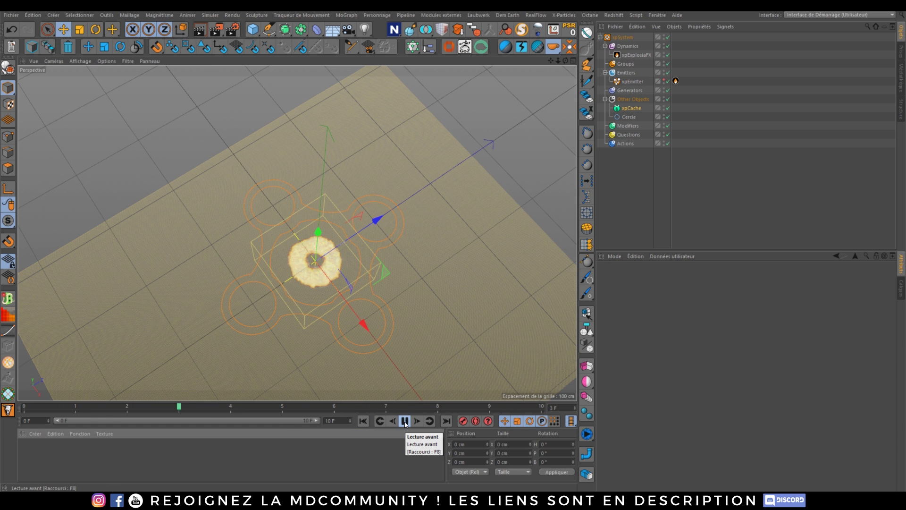
left_click(405, 421)
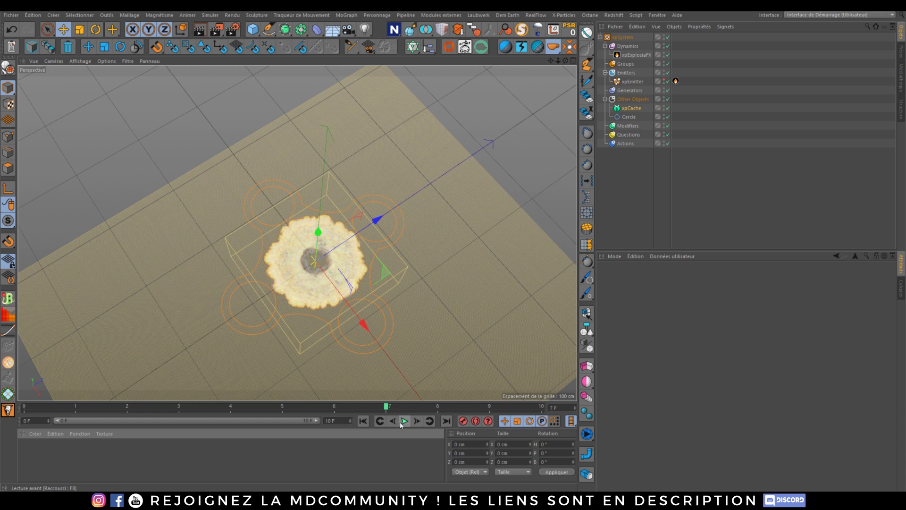
left_click(363, 420)
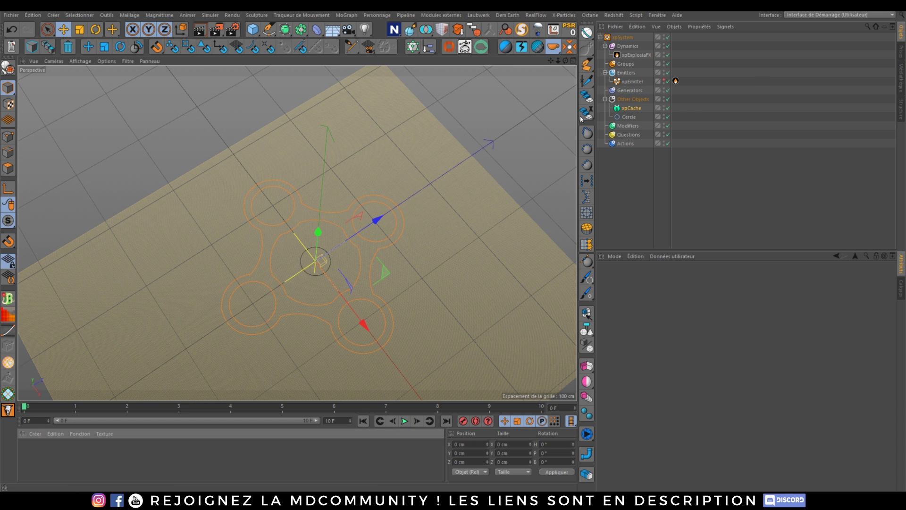
left_click(631, 108)
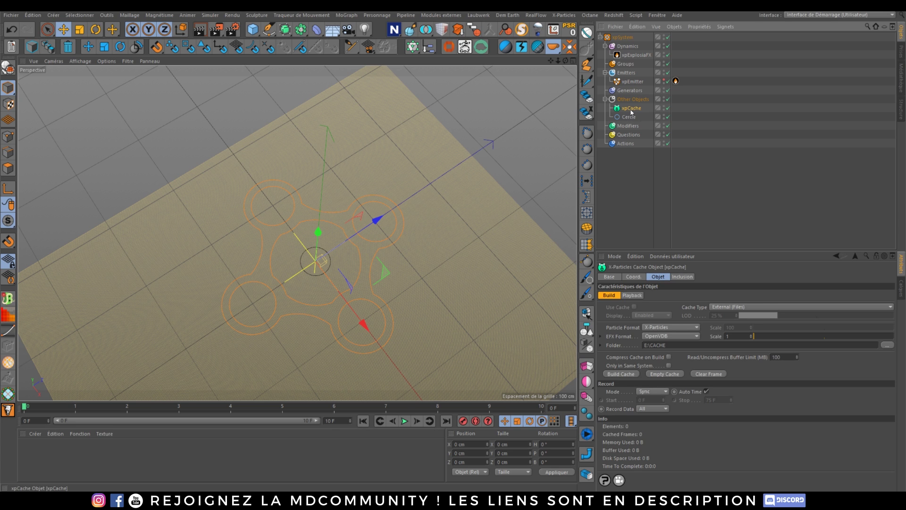
left_click(622, 375)
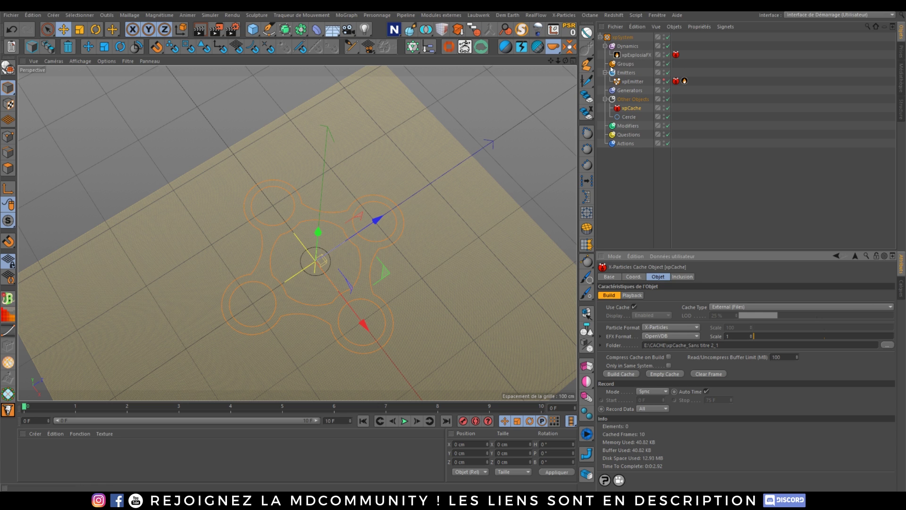
Step: Delete the whole xpSystem hierarchy from the scene and lower the perspective camera angle over the empty grid
left_click_drag(634, 181, 597, 33)
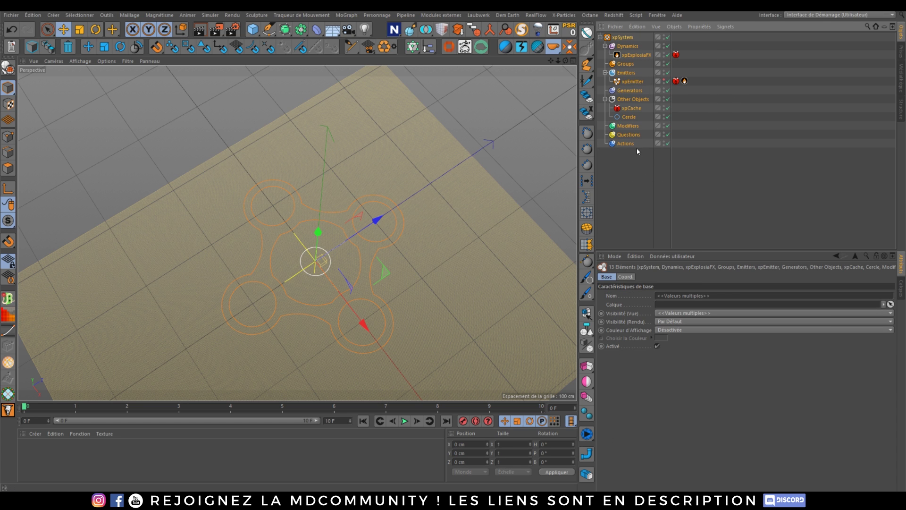
key("Delete")
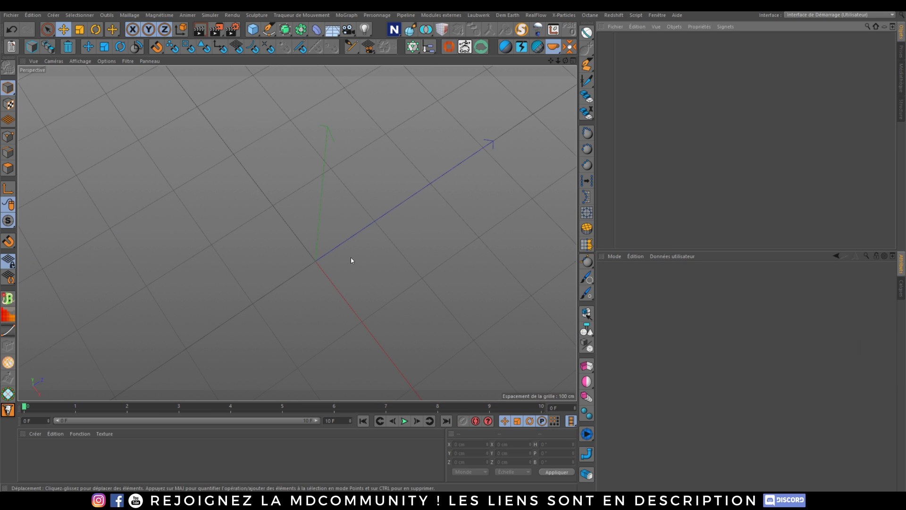
left_click_drag(342, 263, 386, 222, "alt")
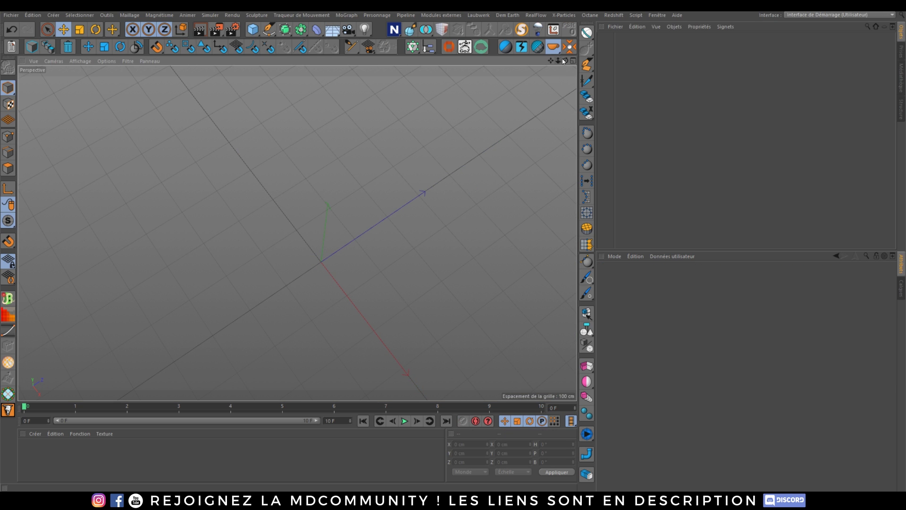
mouse_move(565, 61)
left_mouse_down()
mouse_move(565, 29)
mouse_move(556, 29)
mouse_move(567, 15)
left_mouse_up()
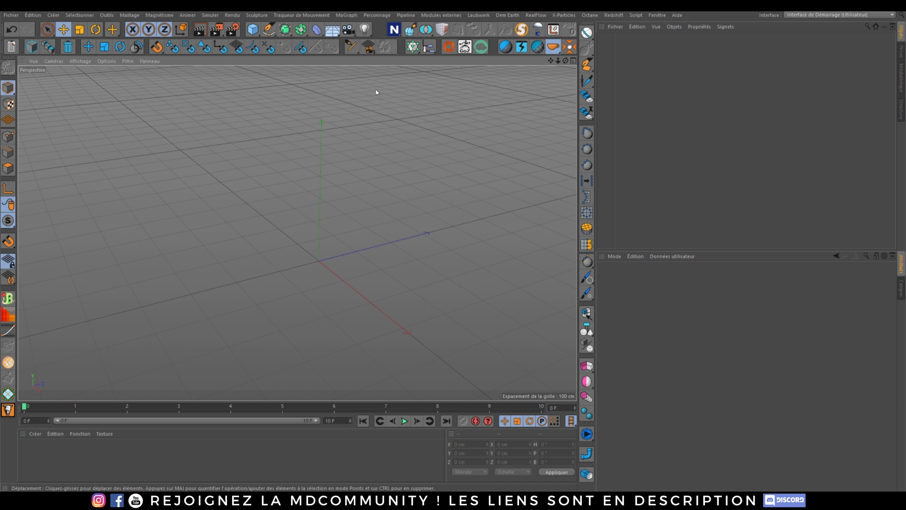
Step: Open the Octane Live Viewer and dock it as a tab in the object manager's panel group
left_click(589, 15)
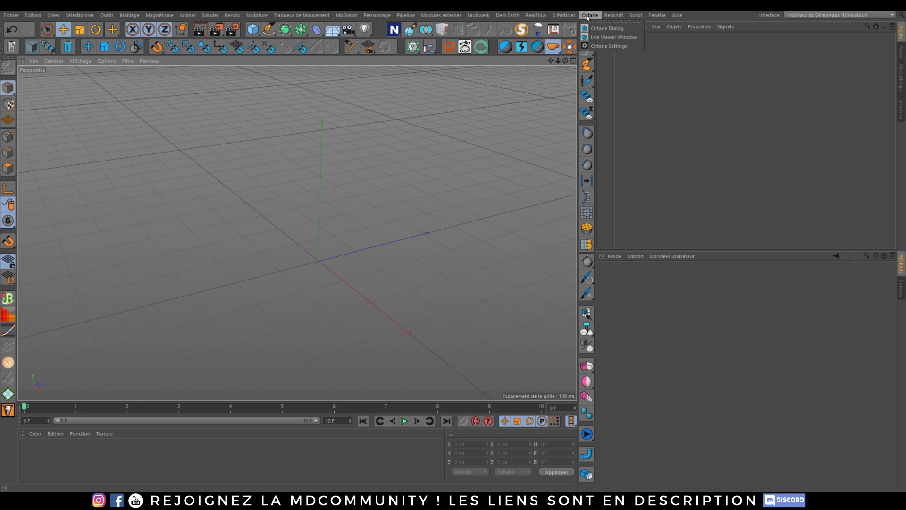
left_click(607, 37)
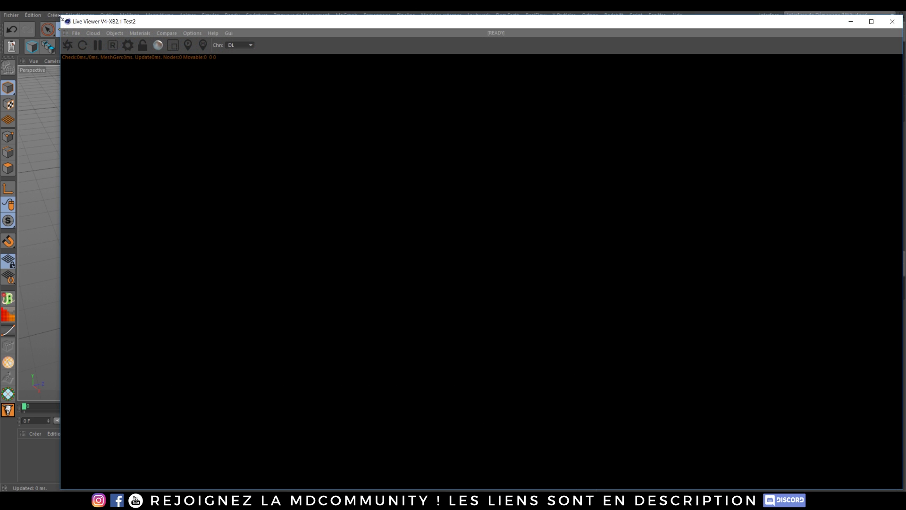
left_click_drag(61, 14, 598, 199)
left_click_drag(697, 212, 547, 159)
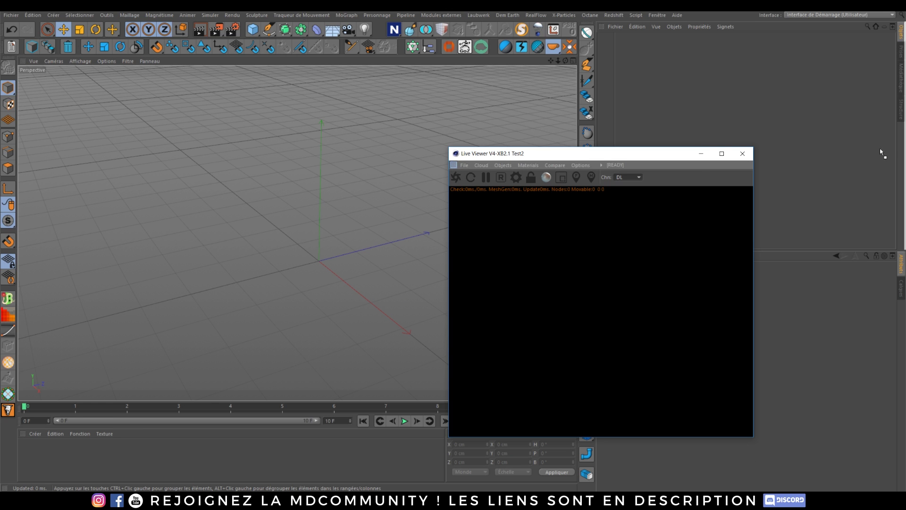
left_click_drag(900, 101, 900, 102)
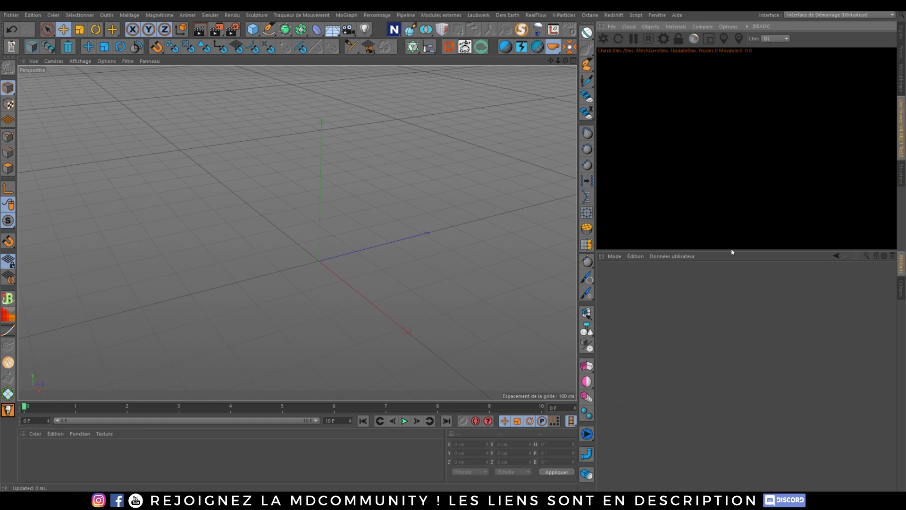
Step: Make the docked Live Viewer area taller and check switching between the object manager and the Live Viewer
left_click_drag(735, 250, 735, 303)
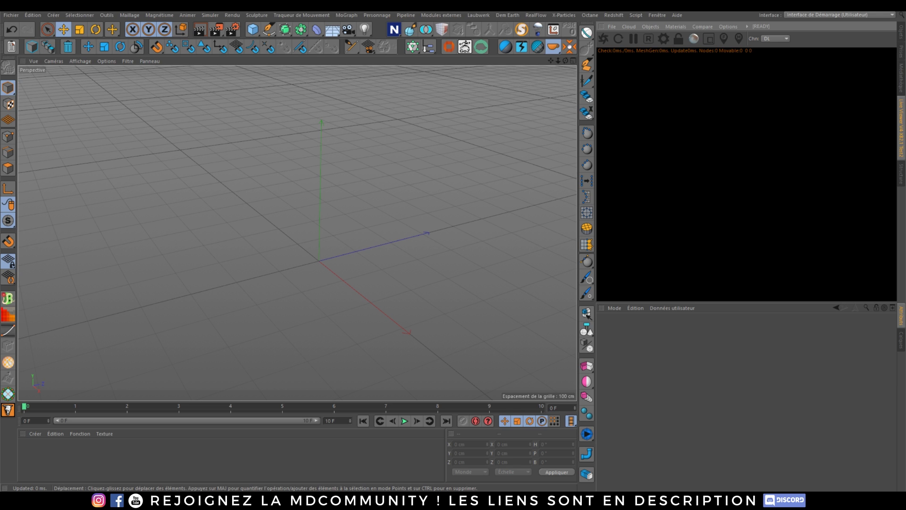
key("shift+F1")
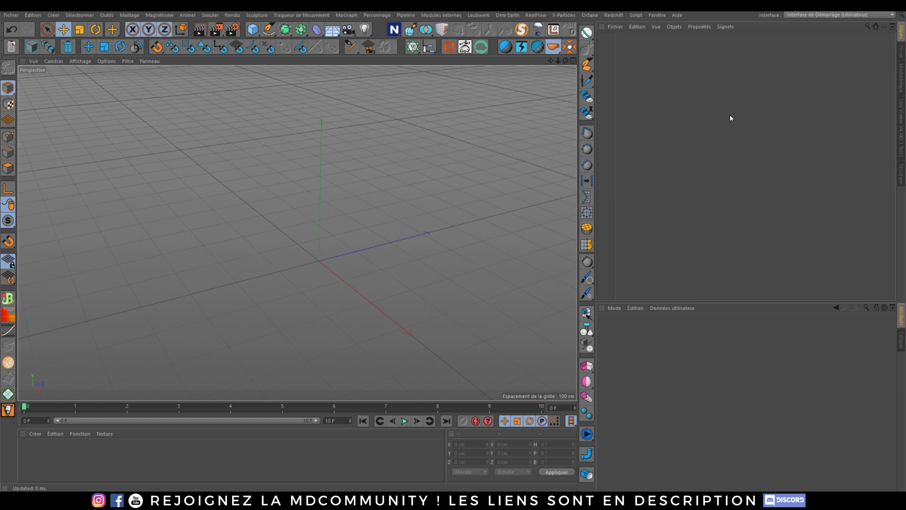
left_click(900, 124)
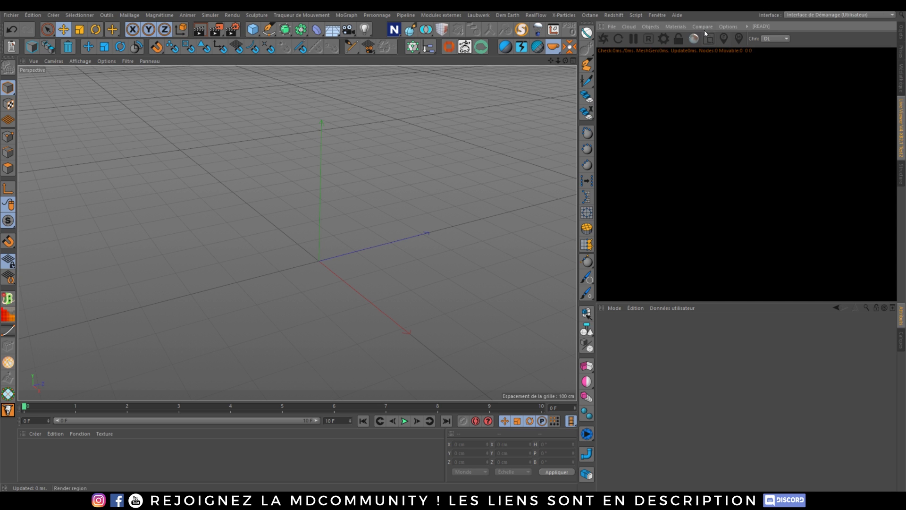
Step: Add an Octane VDB Volume to the scene and set its End frame to 10 and Digits to 6
left_click(650, 26)
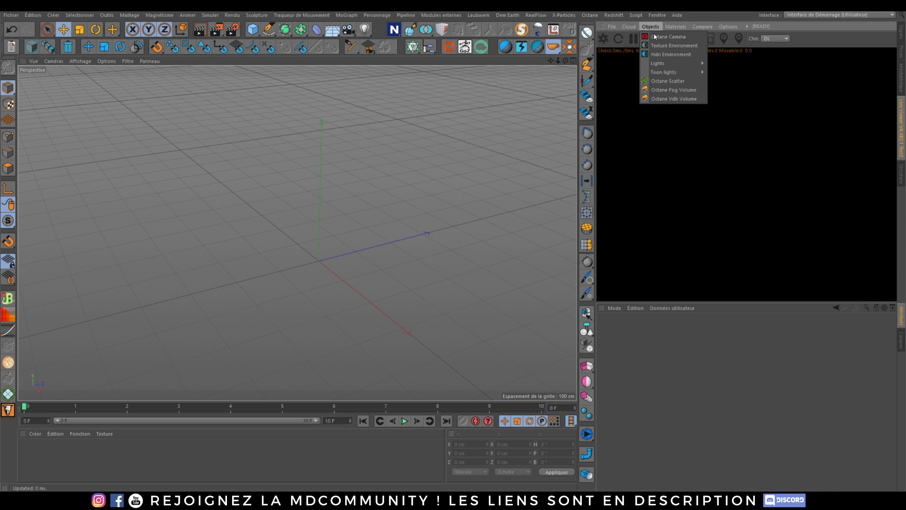
left_click(670, 99)
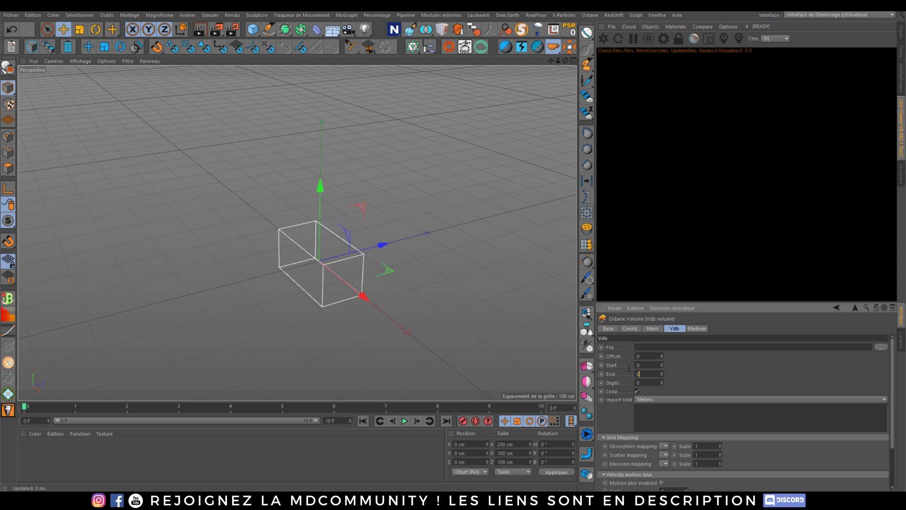
double_click(649, 374)
type("10")
key("Return")
type("6")
key("Return")
Step: Load xpExplosiaFX_000001.vdb from the CACHE subfolder xpCache_Sans titre 2_1\xpExplosiaFX as the VDB volume's source file
left_click(881, 347)
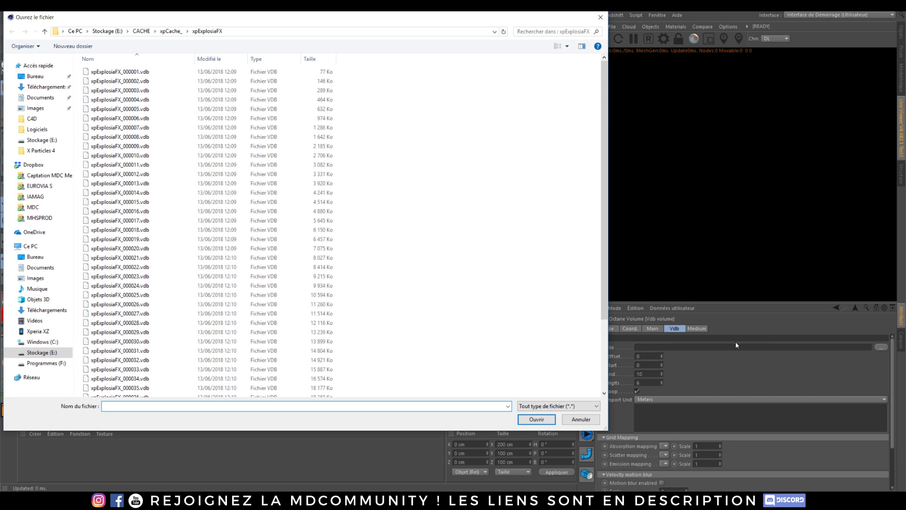
left_click(166, 31)
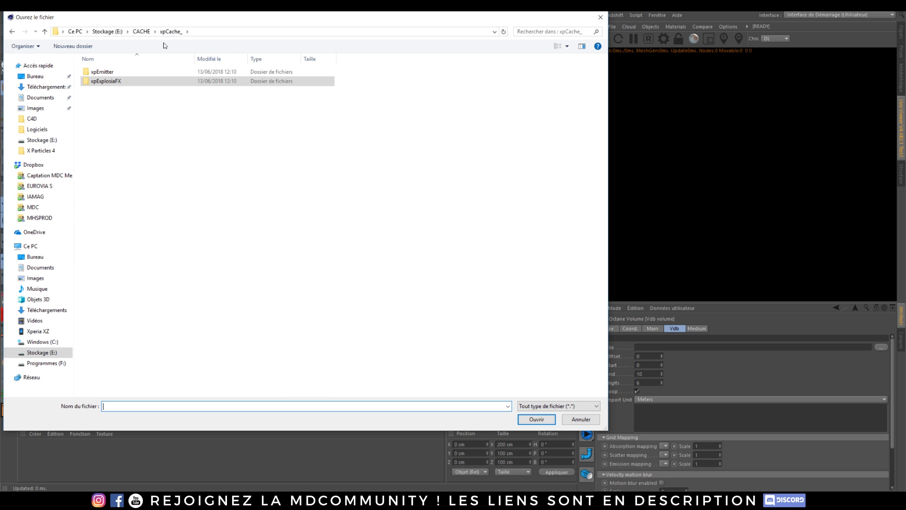
left_click(142, 31)
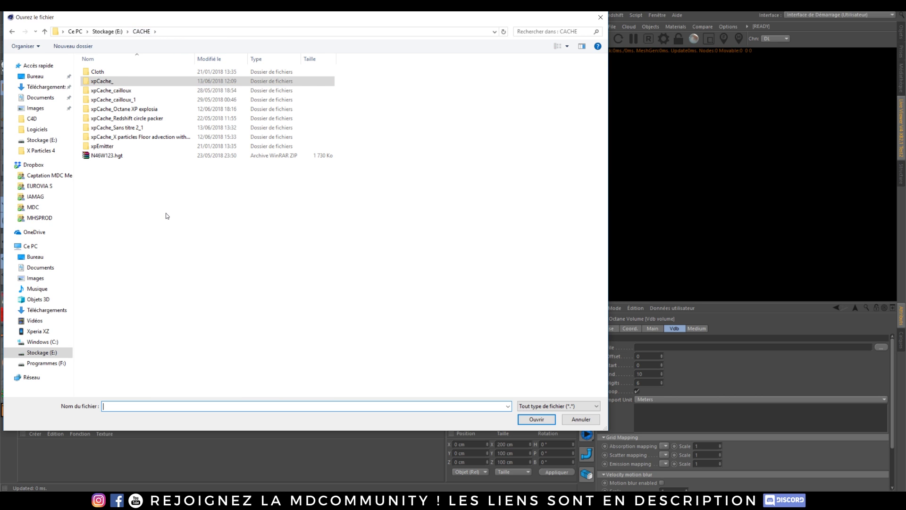
double_click(102, 146)
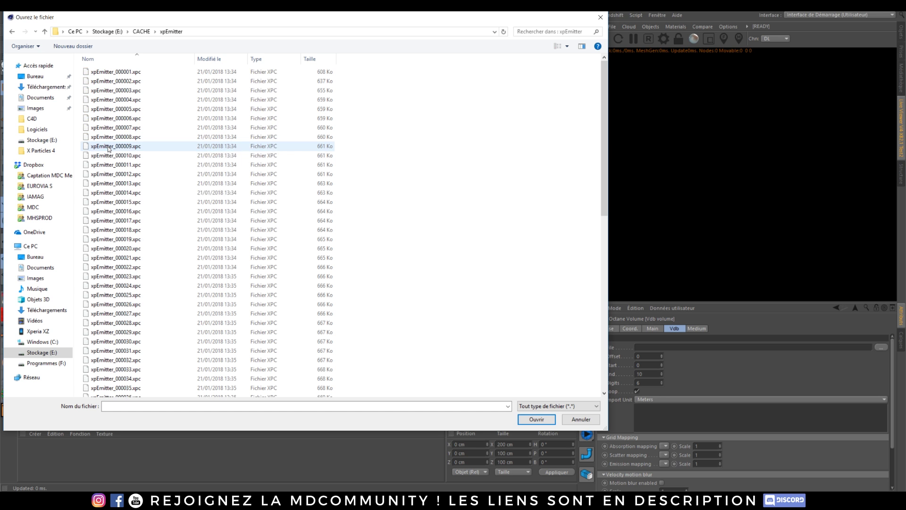
left_click(141, 31)
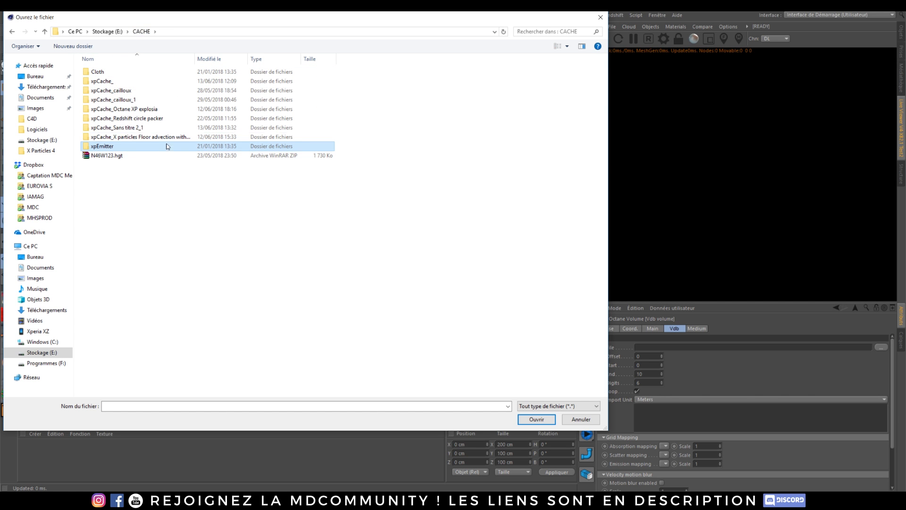
double_click(113, 127)
double_click(115, 82)
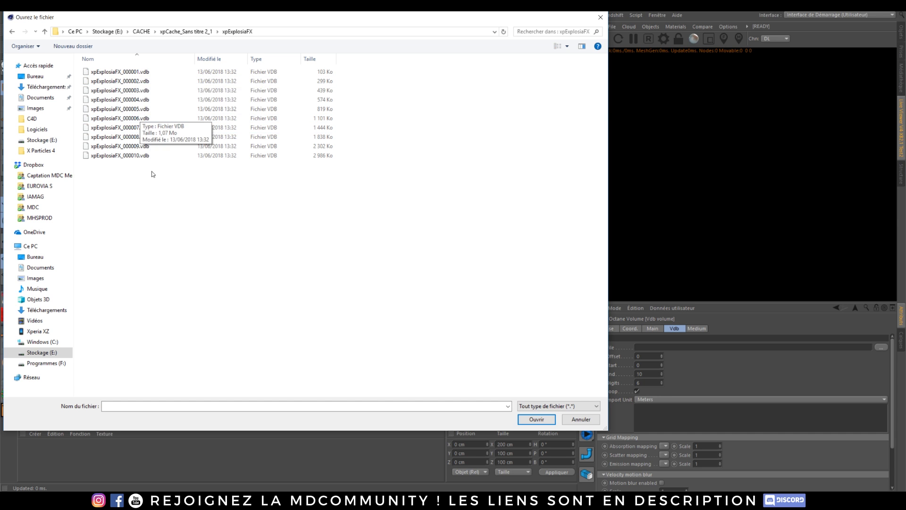
left_click(137, 73)
left_click(137, 73)
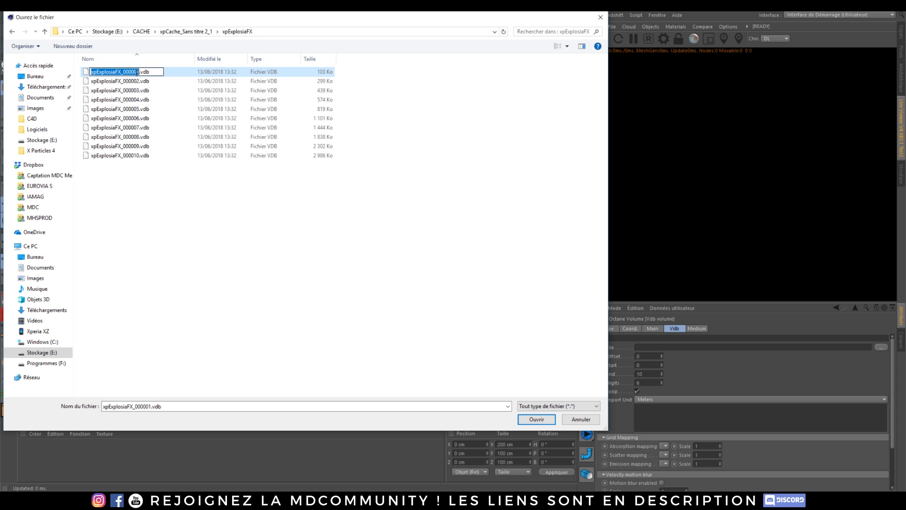
left_click(143, 206)
left_click(123, 73)
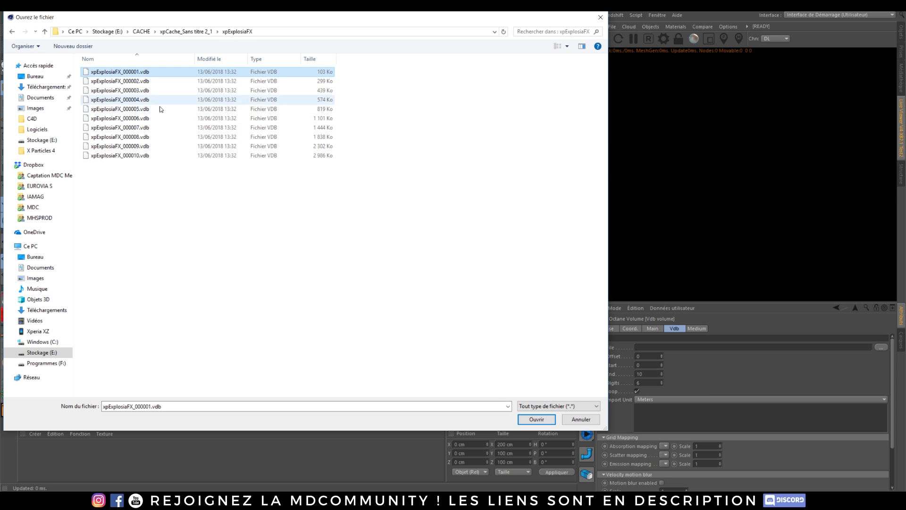
left_click(533, 419)
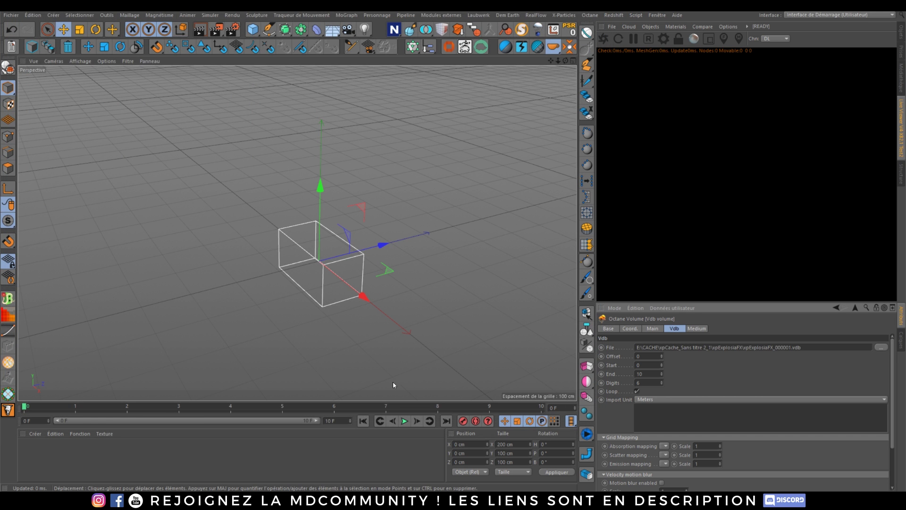
Step: Start the Octane live render, advance the animation to frame 3 and set the volume's emission mapping to fuel
left_click(604, 39)
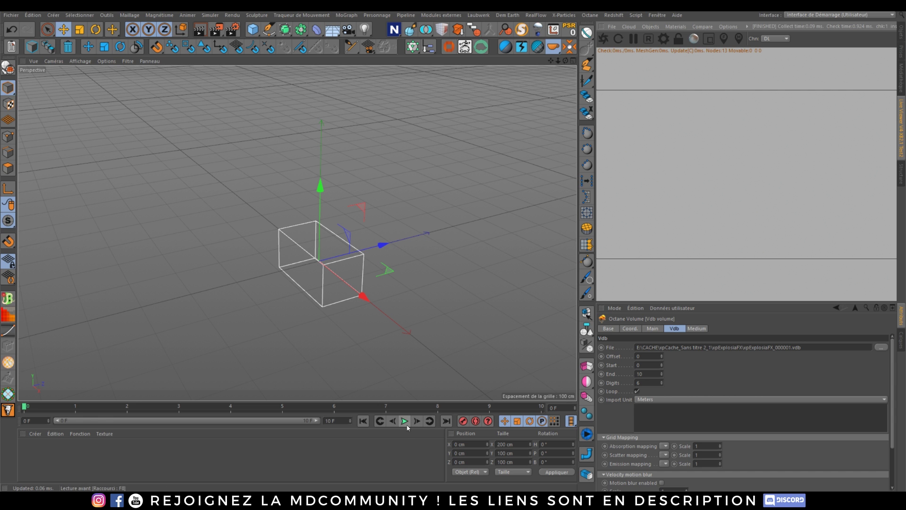
left_click(404, 421)
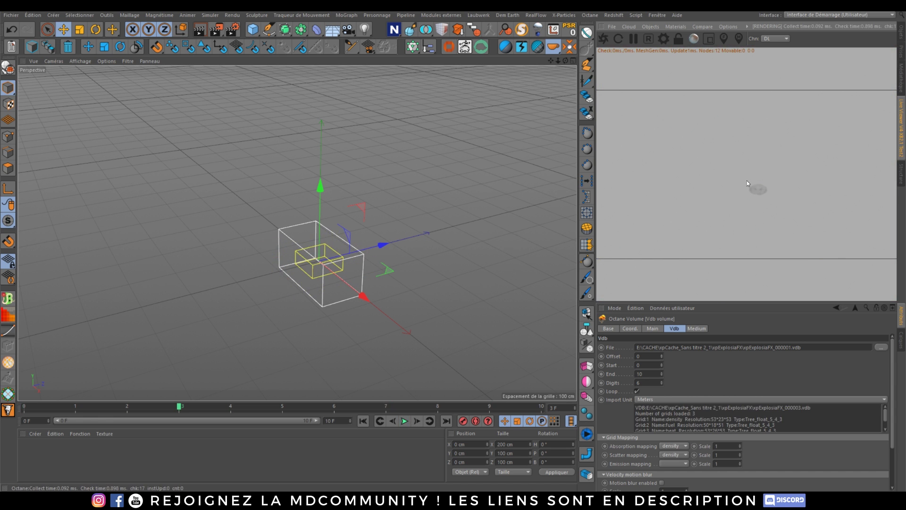
scroll(317, 282, "up", 8)
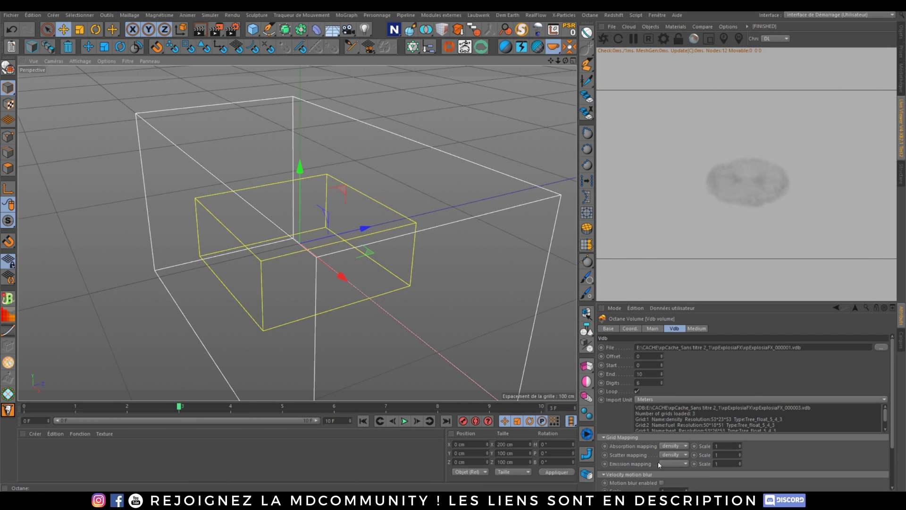
left_click(674, 463)
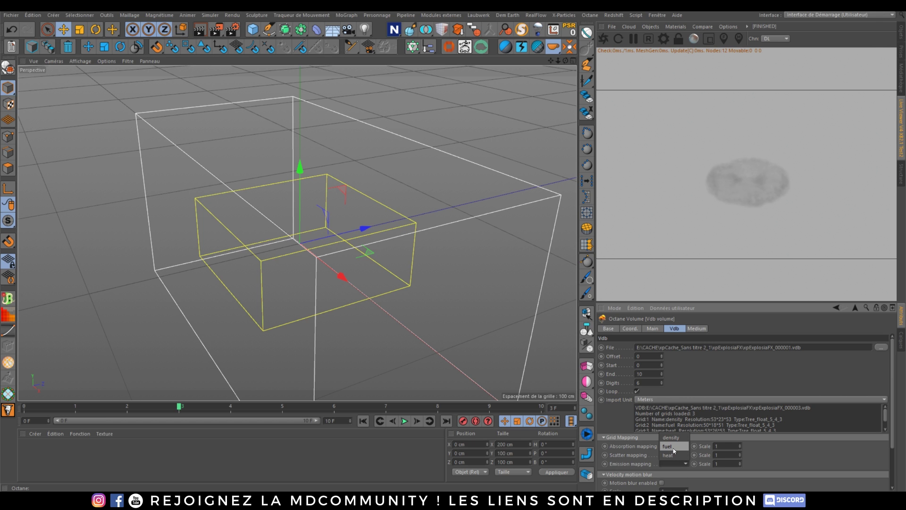
left_click(667, 446)
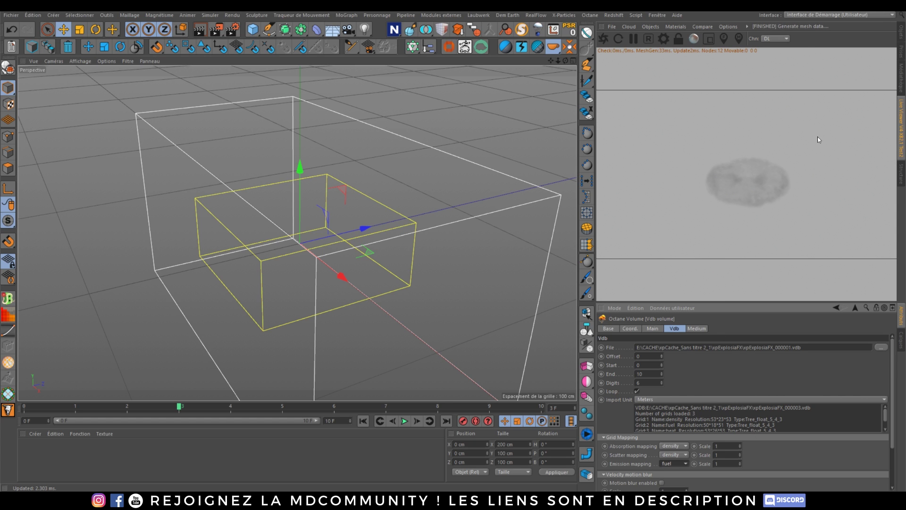
Step: Set the Volume Step Length of the VDB volume's medium to 0.1 and return to the Live Viewer
left_click(900, 33)
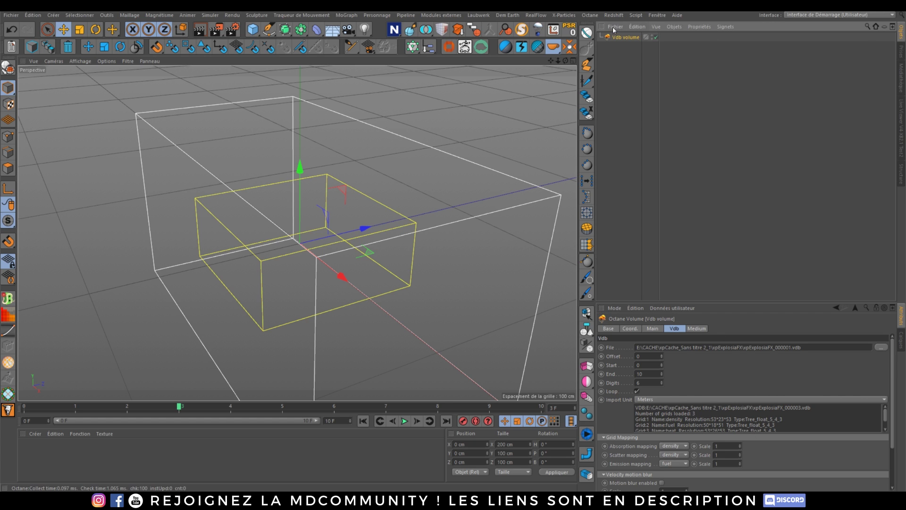
left_click(696, 328)
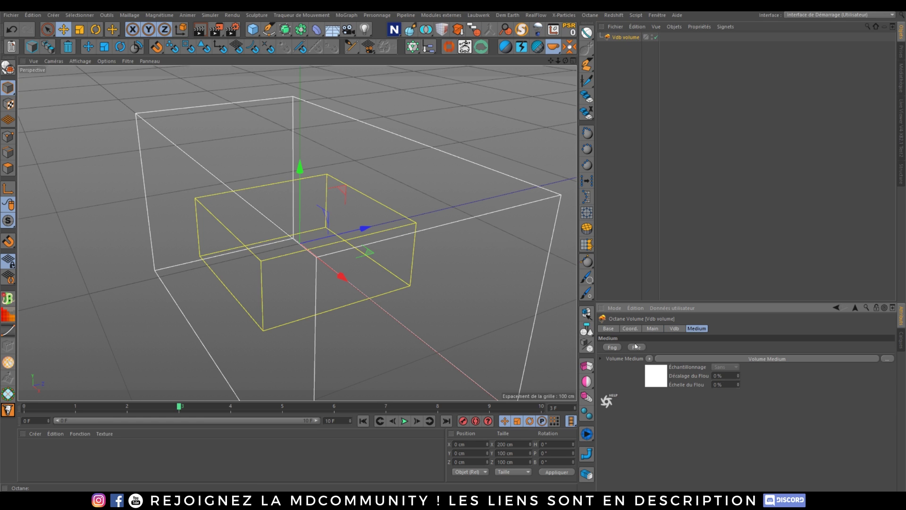
left_click(734, 359)
double_click(668, 339)
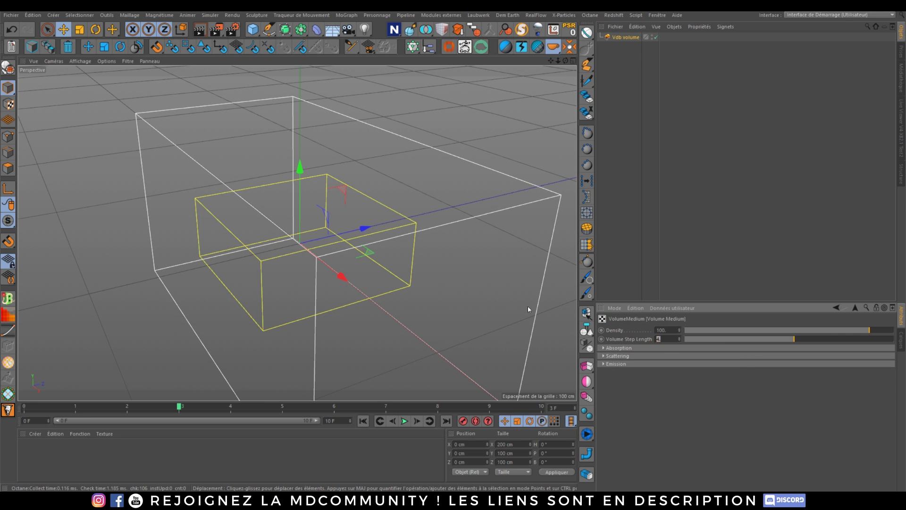
type(".1")
key("Return")
left_click(901, 137)
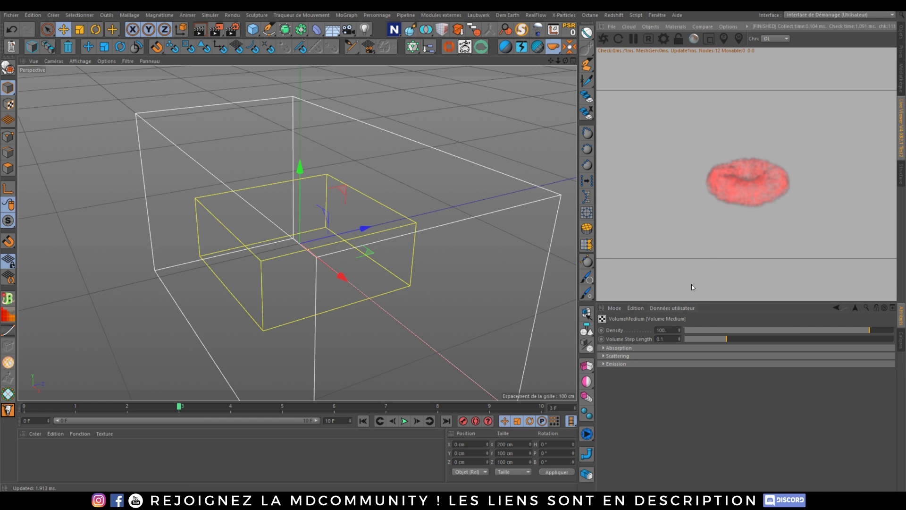
Step: Replace the volume medium's absorption shader with an Octane FloatTexture
left_click(604, 348)
left_click(655, 356)
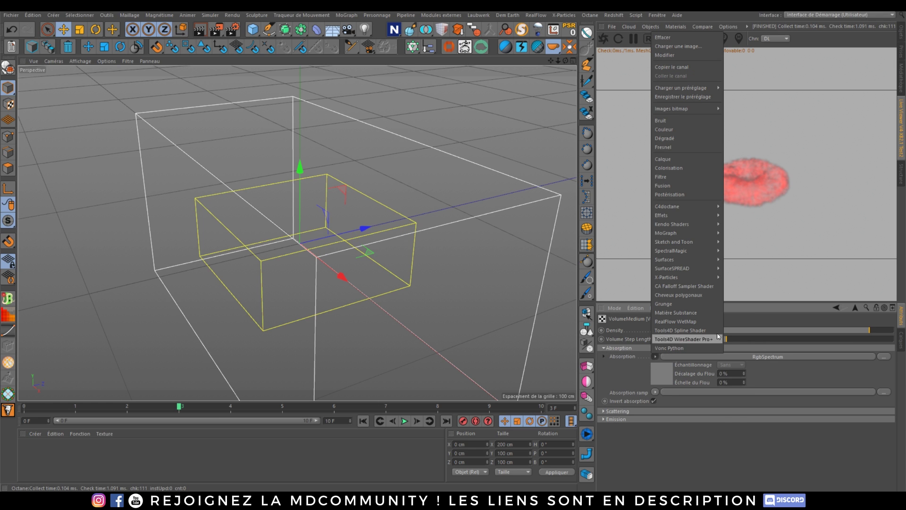
mouse_move(701, 206)
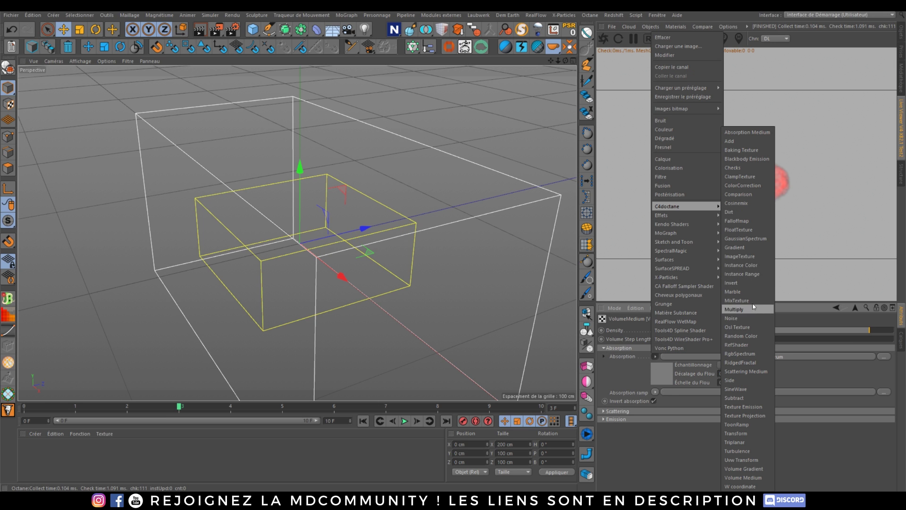
left_click(751, 230)
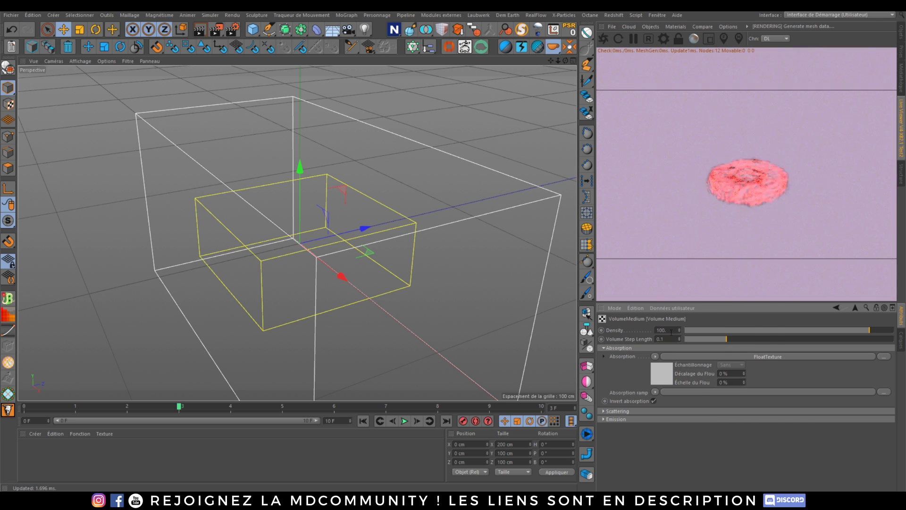
Step: Copy the absorption FloatTexture into the medium's scattering channel and collapse both the Absorption and Scattering sections
left_click(655, 357)
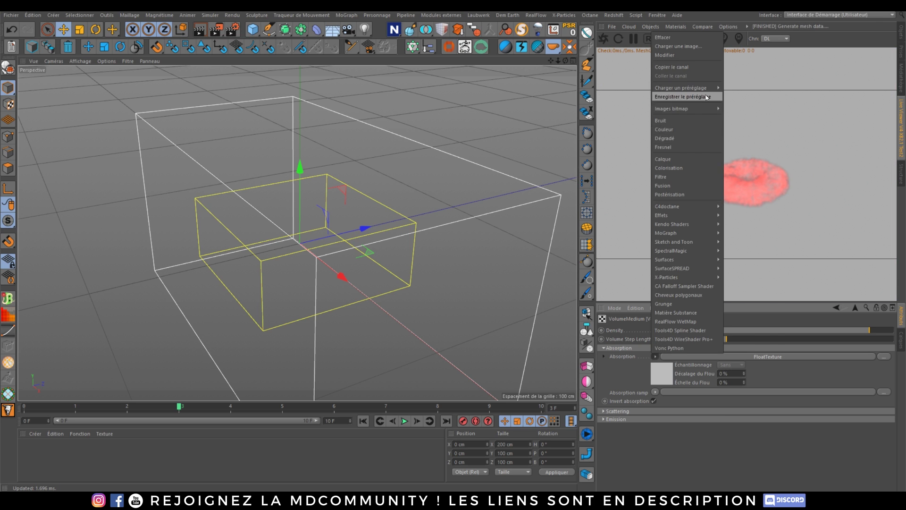
left_click(682, 66)
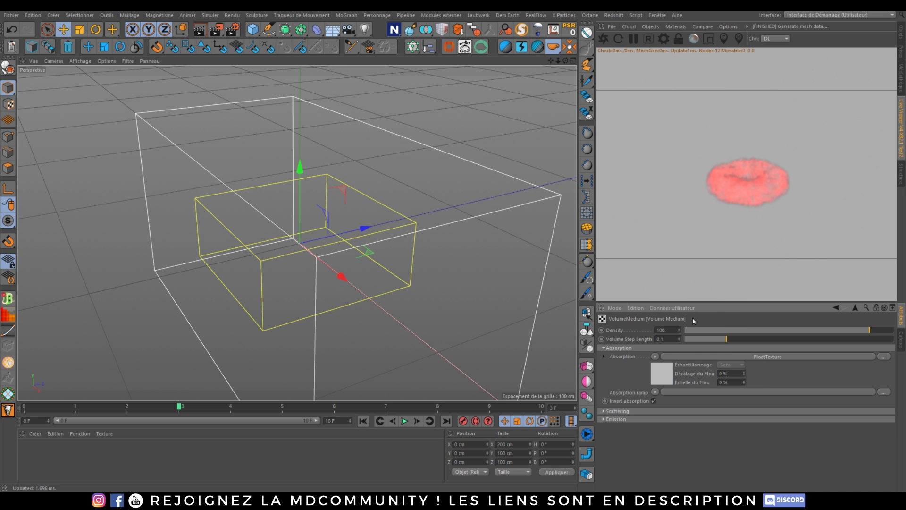
left_click(602, 411)
left_click(654, 419)
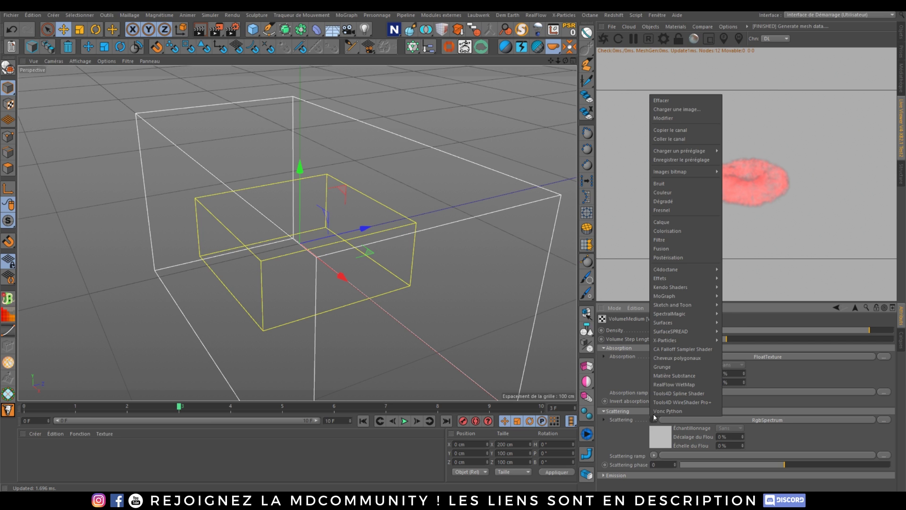
left_click(686, 139)
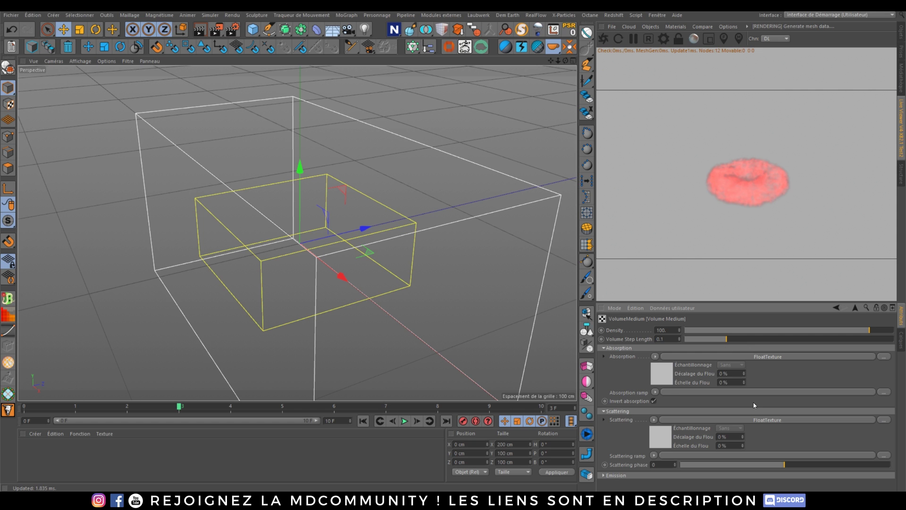
left_click(606, 349)
left_click(604, 356)
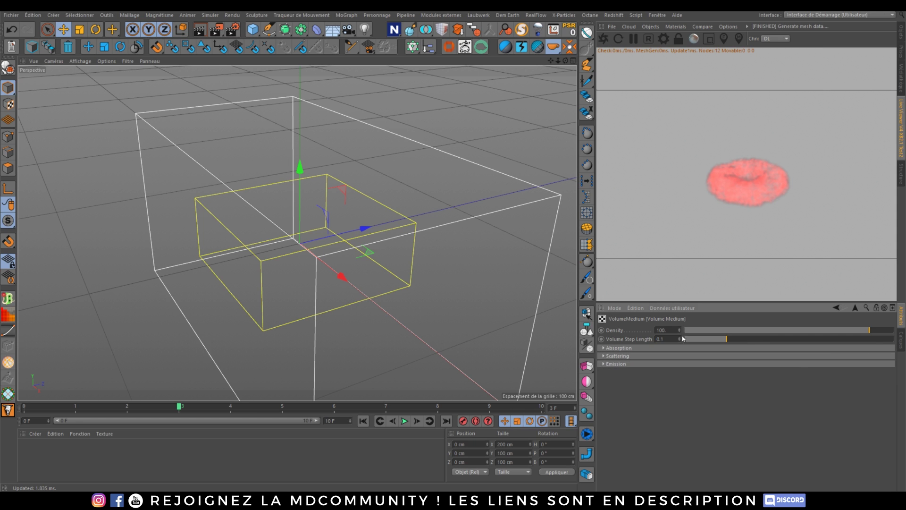
Step: Set the emission ramp's Volume Gradient to a Max value of 1 and load a dark-red-to-cream Flame gradient preset
left_click(604, 364)
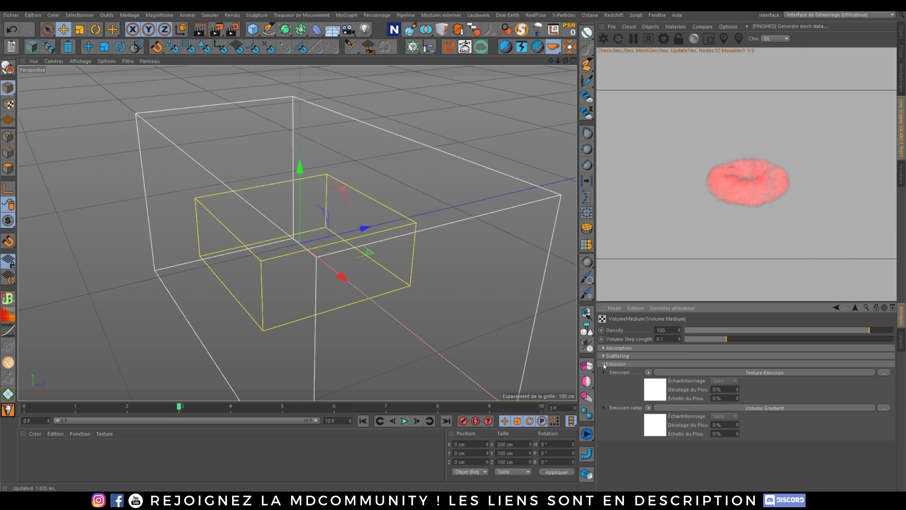
left_click(776, 373)
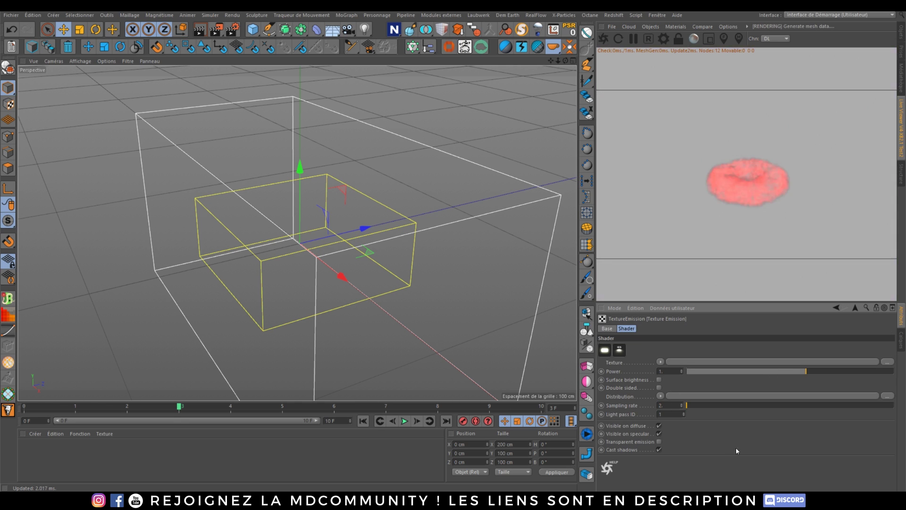
left_click(835, 307)
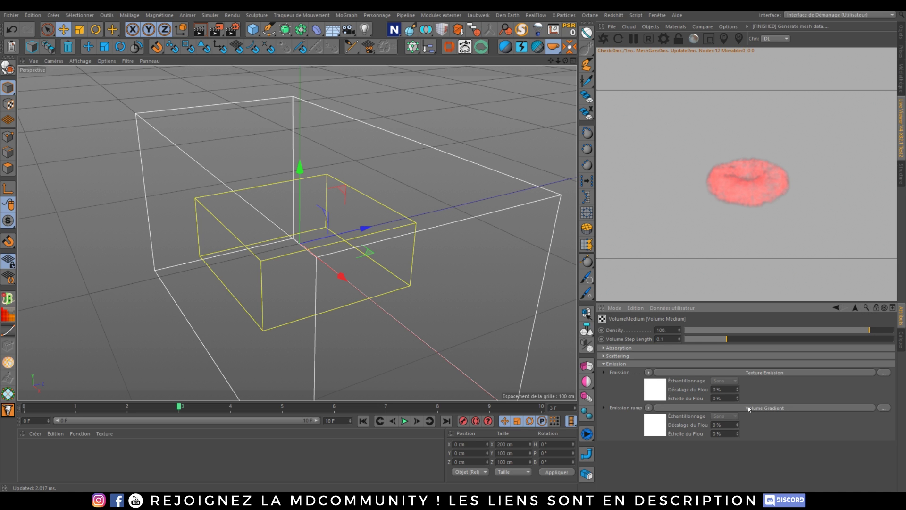
left_click(648, 407)
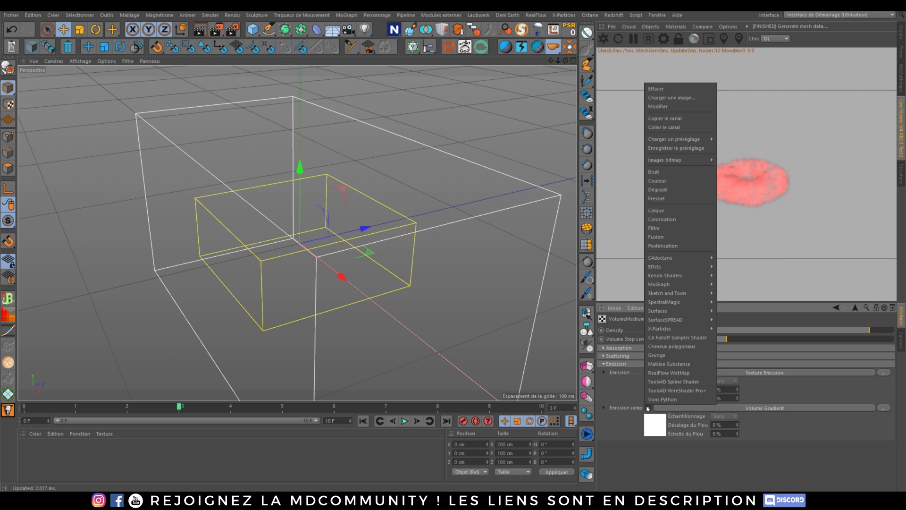
left_click(731, 405)
left_click(725, 409)
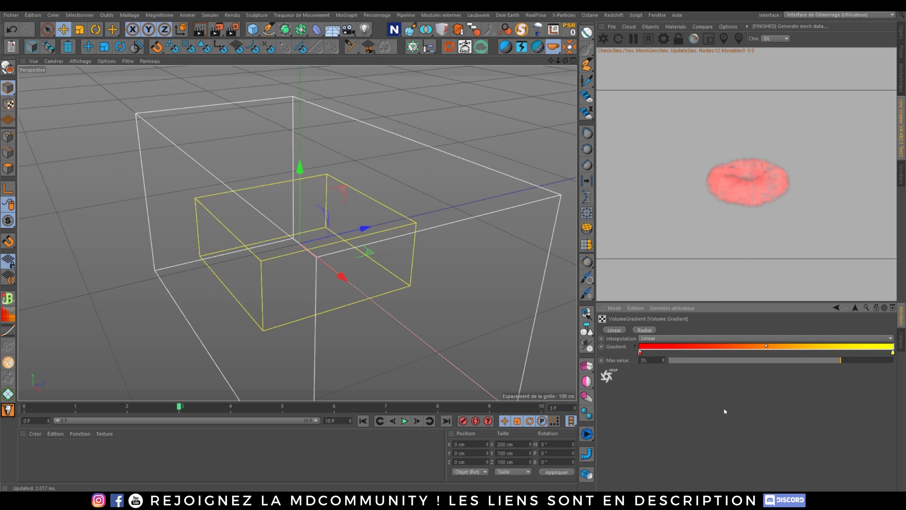
left_click(634, 346)
double_click(644, 453)
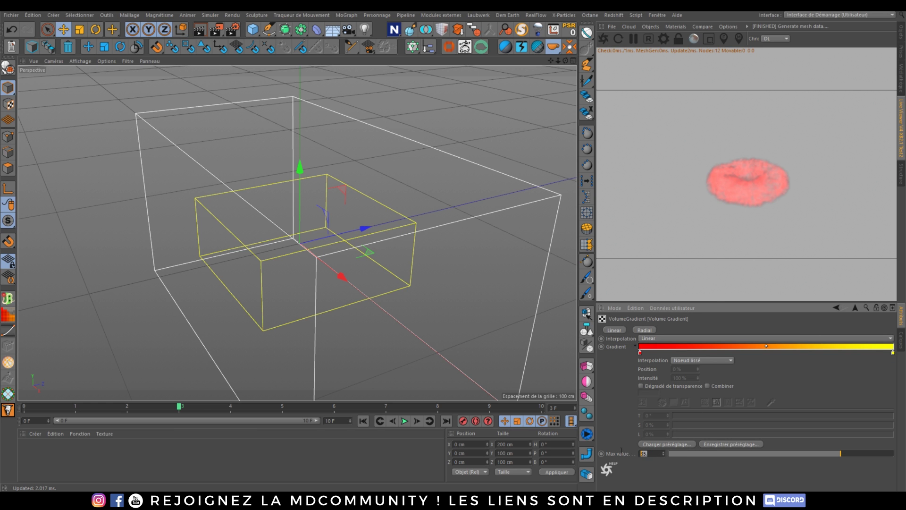
type("1")
key("Return")
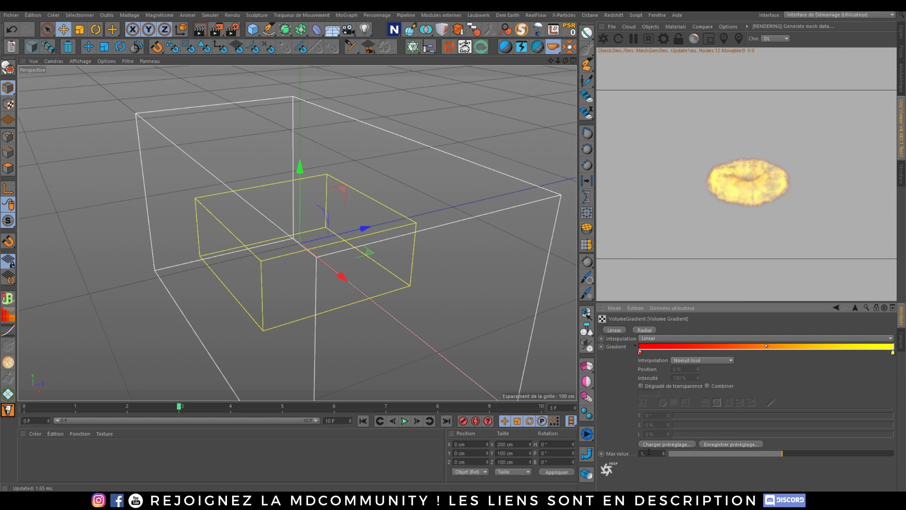
left_click(677, 444)
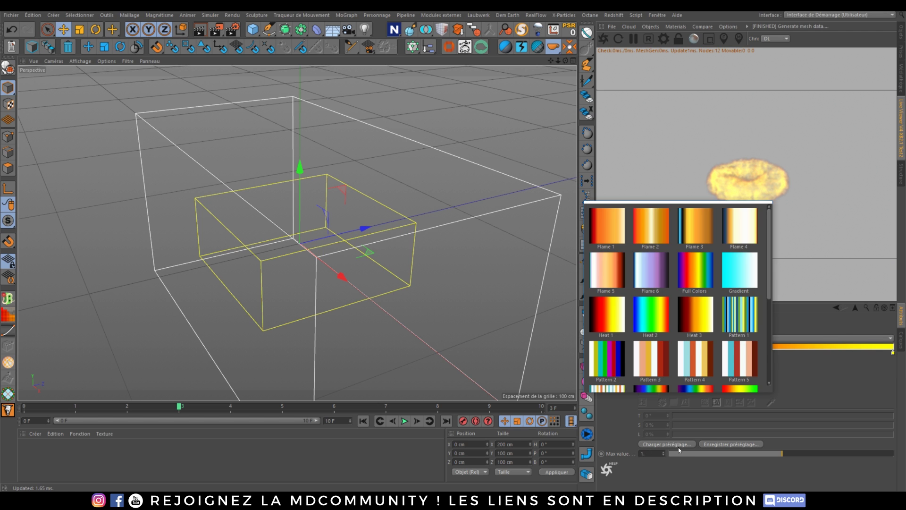
left_click(654, 234)
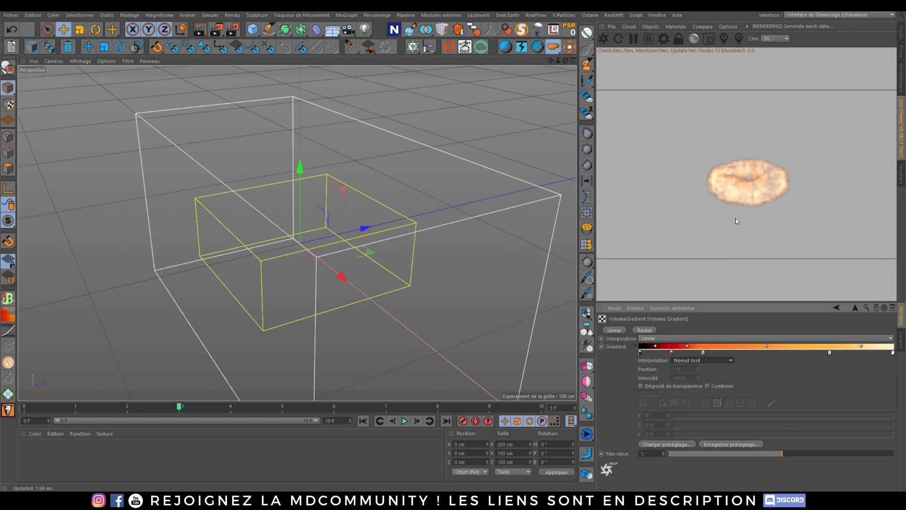
Step: Play the animation up to frame 9 and set the VDB volume's Emission mapping to density, checking it in the Live Viewer
left_click(404, 421)
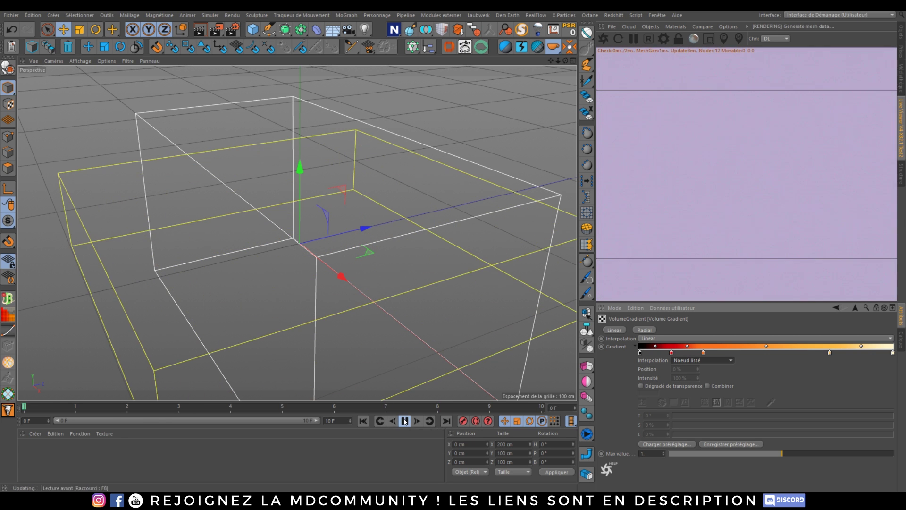
left_click(404, 421)
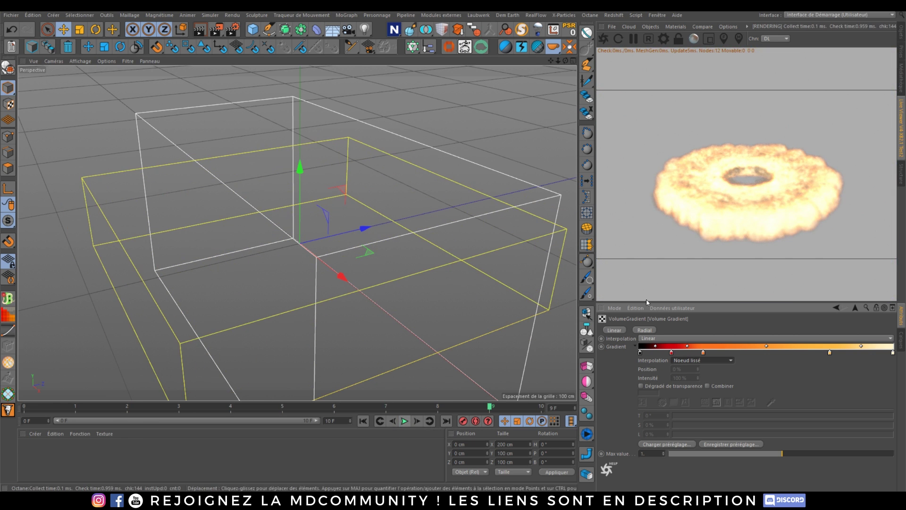
left_click(901, 32)
left_click(635, 38)
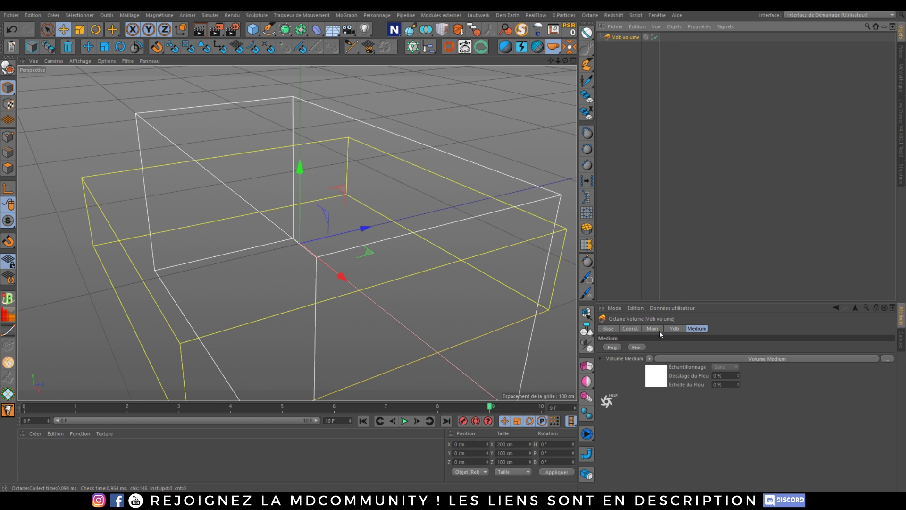
left_click(673, 328)
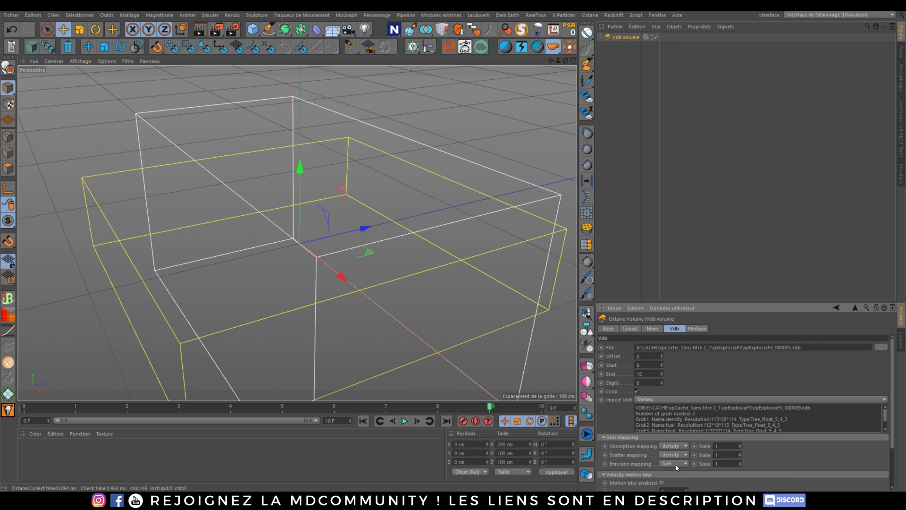
left_click(670, 437)
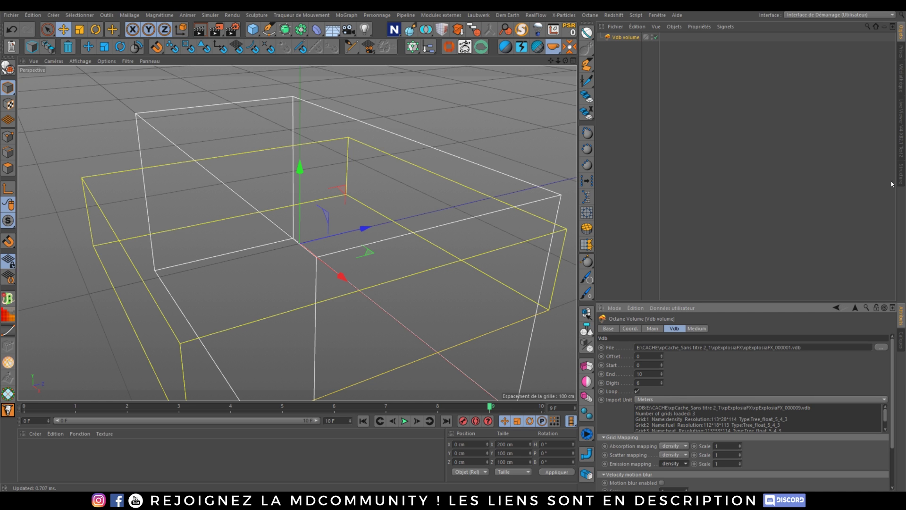
left_click(899, 134)
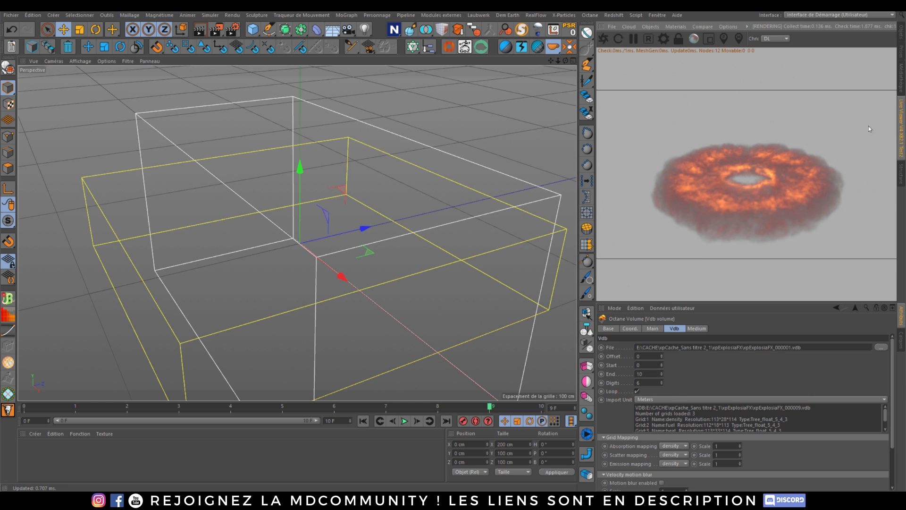
Step: Try the fuel and heat grids for the volume's Emission mapping and restore density
left_click(674, 463)
left_click(671, 445)
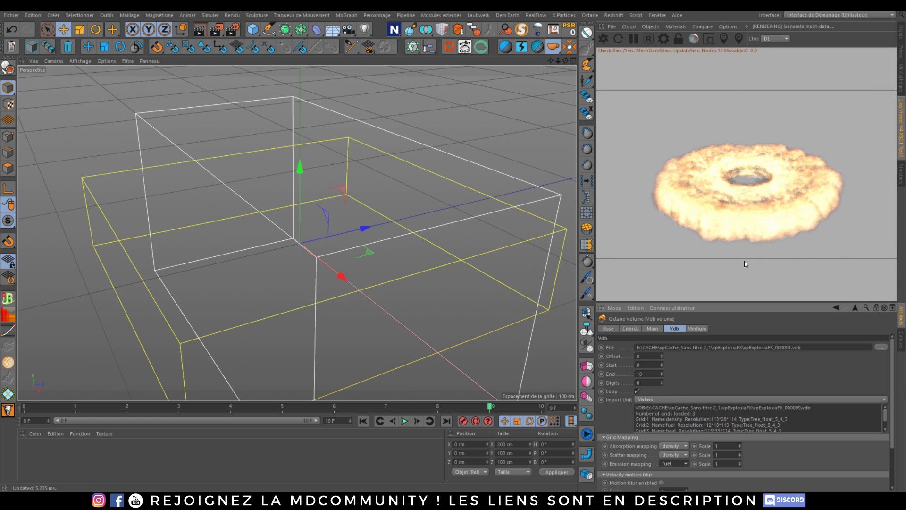
left_click(681, 464)
left_click(671, 452)
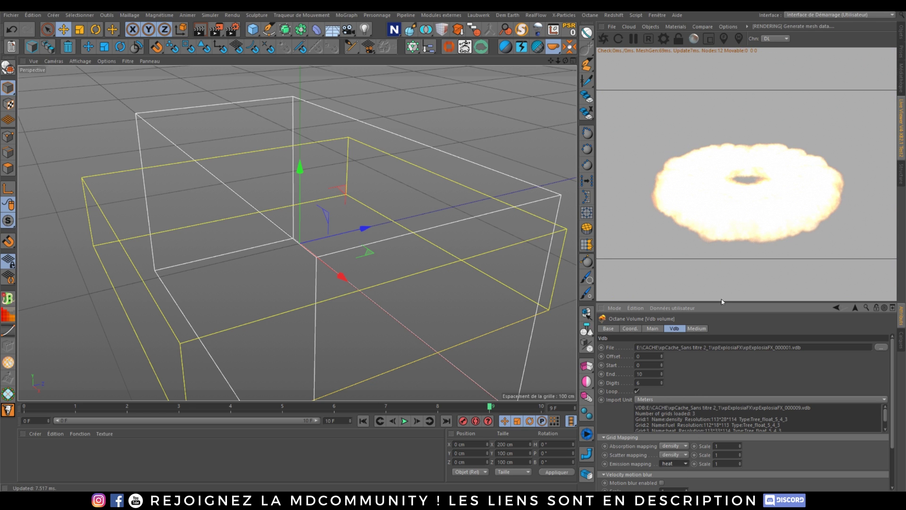
left_click(678, 464)
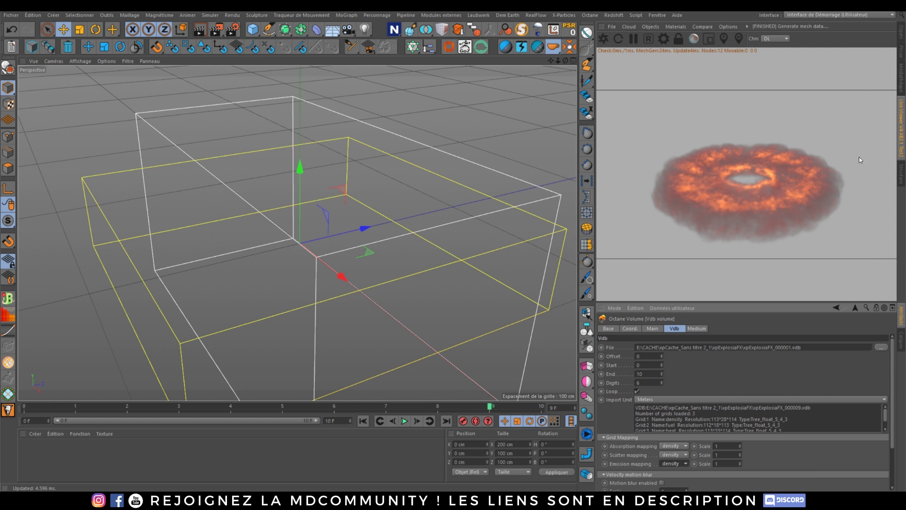
Step: Try Max values of 2 and 0.5 on the volume medium's emission ramp gradient and settle on 0.65
left_click(696, 328)
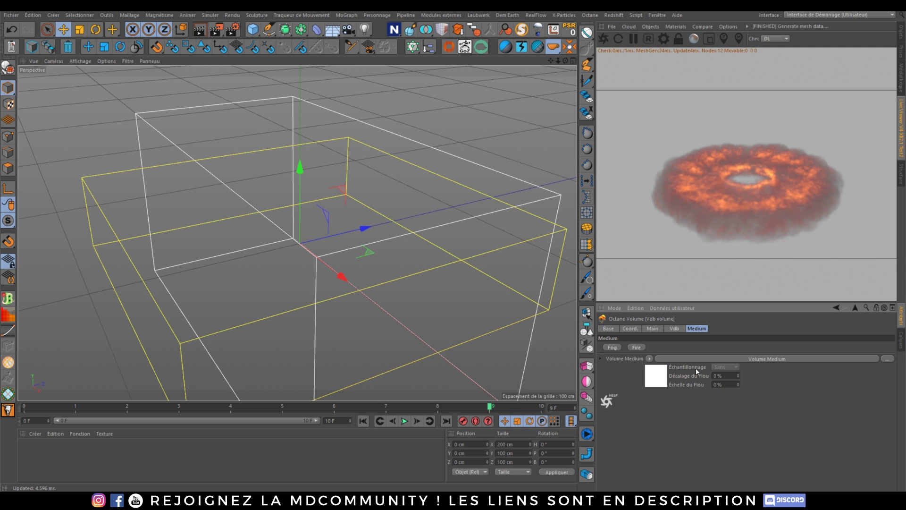
left_click(678, 358)
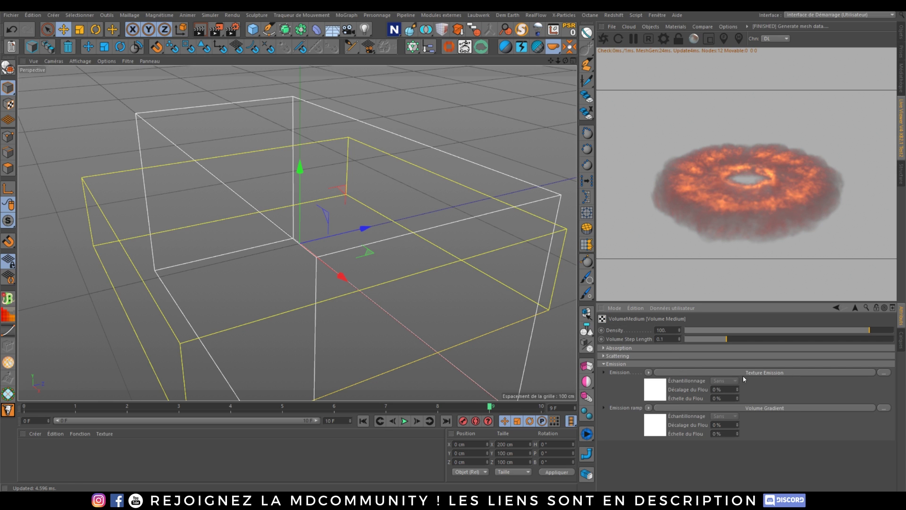
left_click(751, 409)
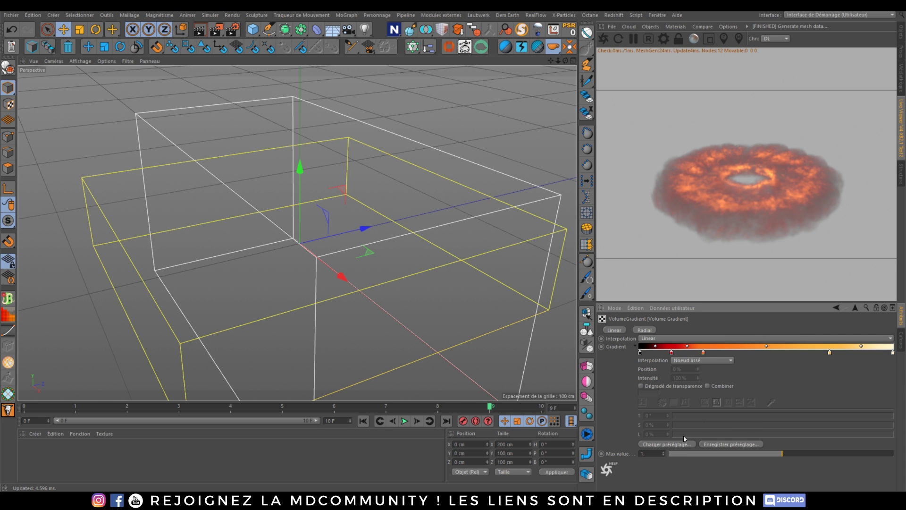
double_click(653, 454)
type("2")
key("Return")
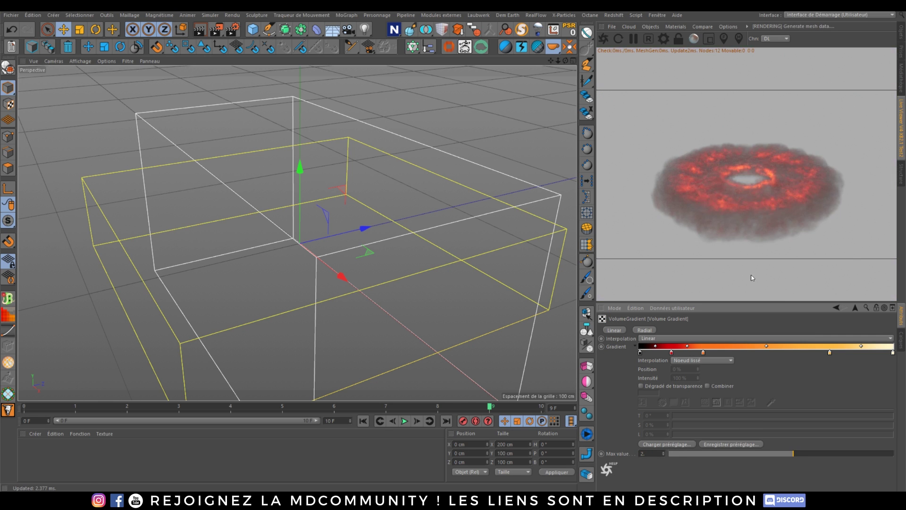
double_click(652, 454)
type("0.5")
key("Return")
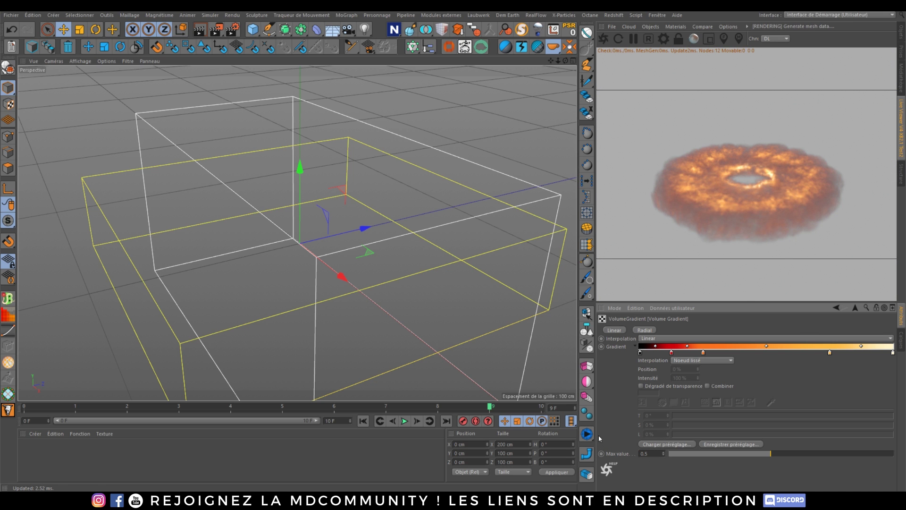
key("BackSpace")
type("65")
key("Return")
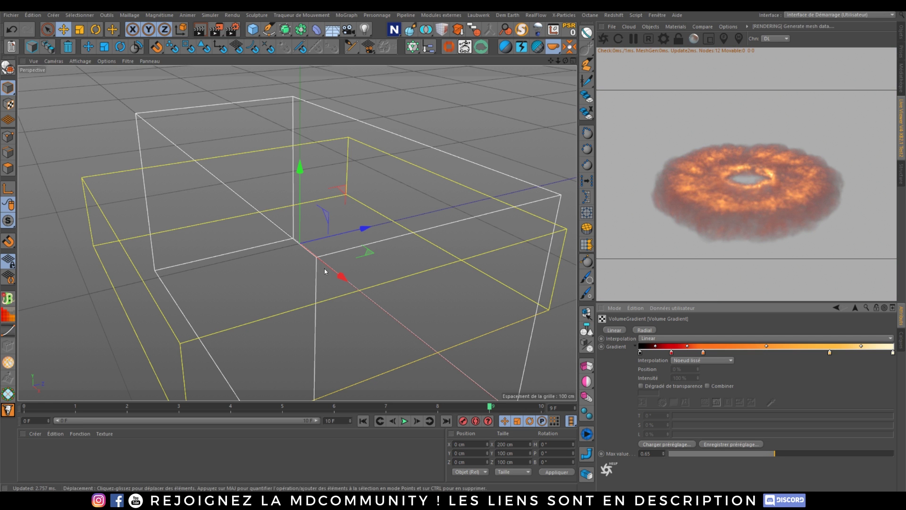
Step: Examine the explosion from above during playback and at frame 10, and return to a closer angled view
left_click_drag(565, 62, 526, 104)
left_click_drag(551, 60, 571, 1)
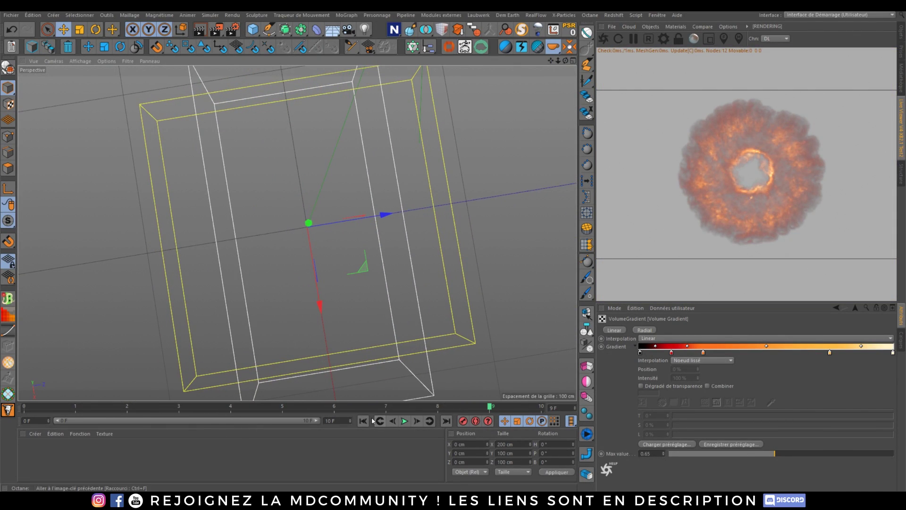
left_click(404, 421)
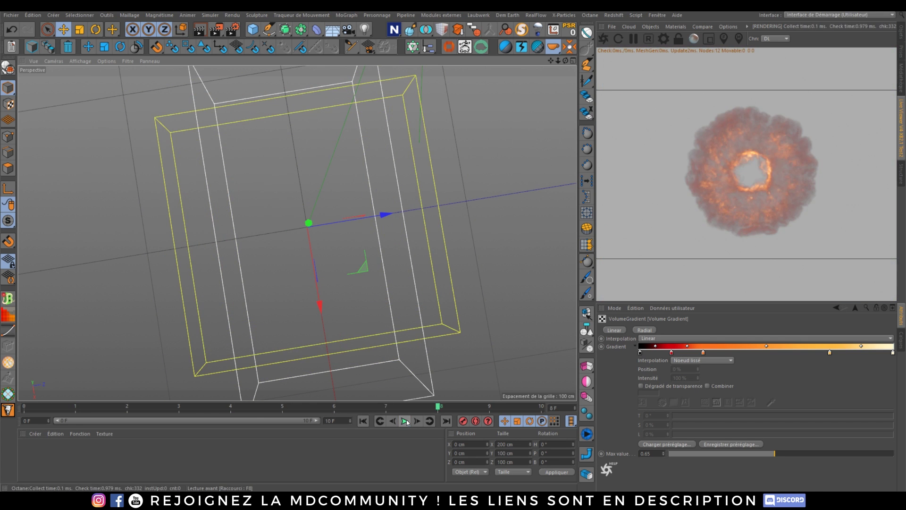
left_click(405, 420)
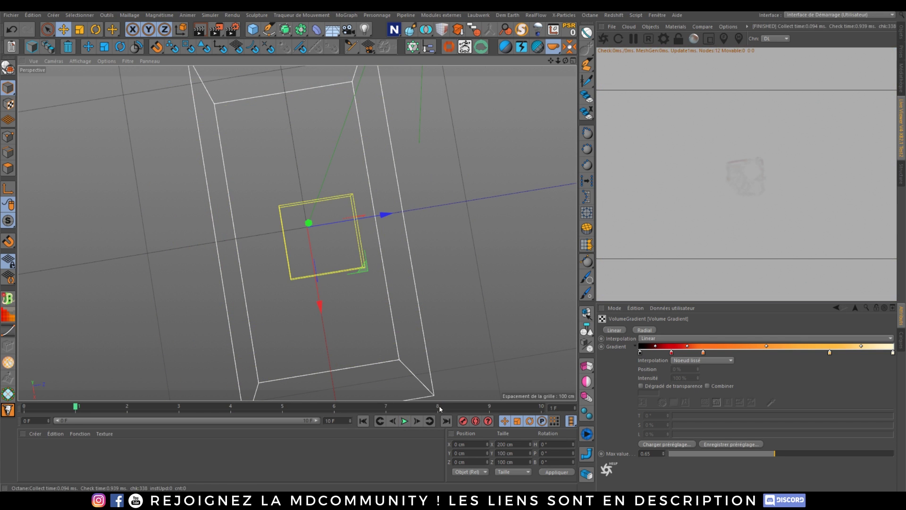
left_click_drag(439, 407, 531, 409)
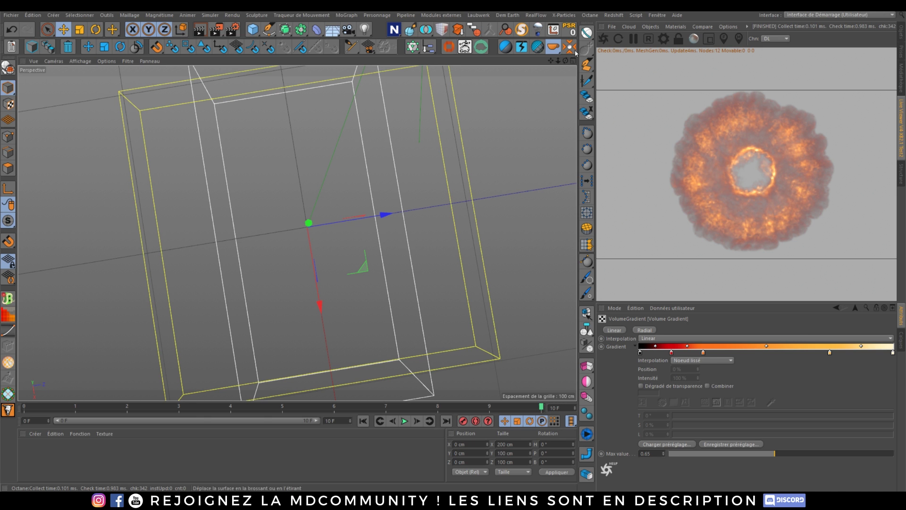
left_click_drag(565, 61, 462, 142)
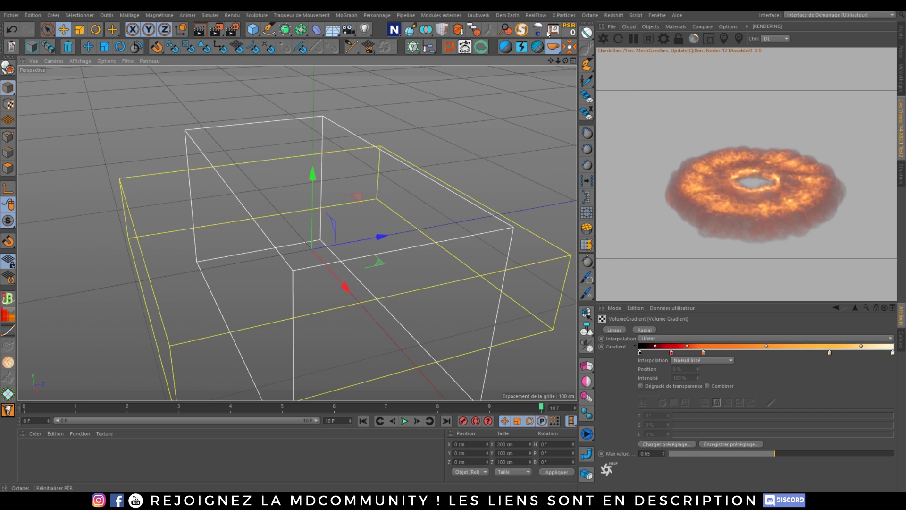
left_click_drag(558, 61, 297, 233)
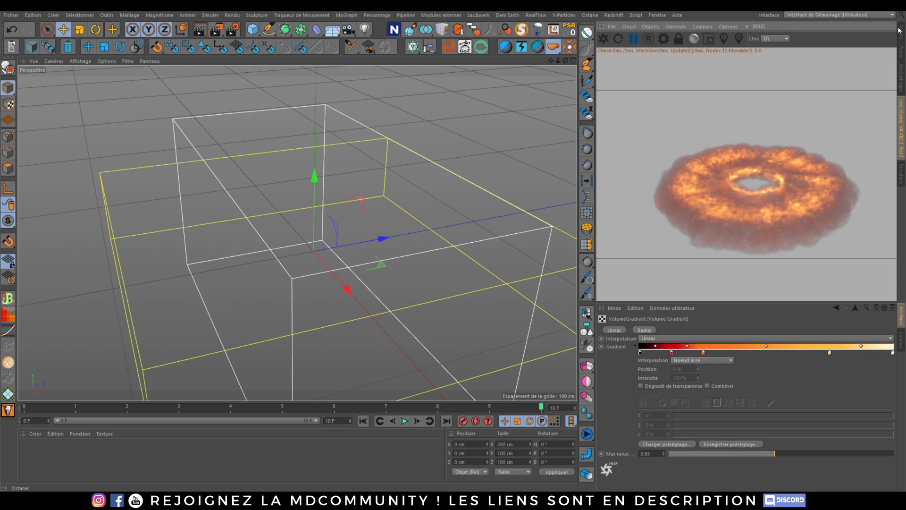
Step: Add an Octane HDRI environment to the scene
left_click(901, 32)
left_click(638, 65)
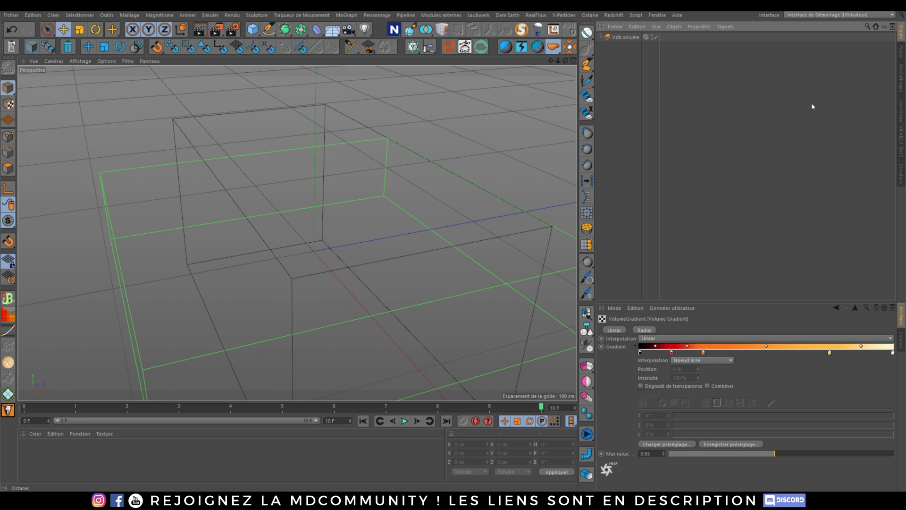
left_click(902, 120)
left_click(650, 26)
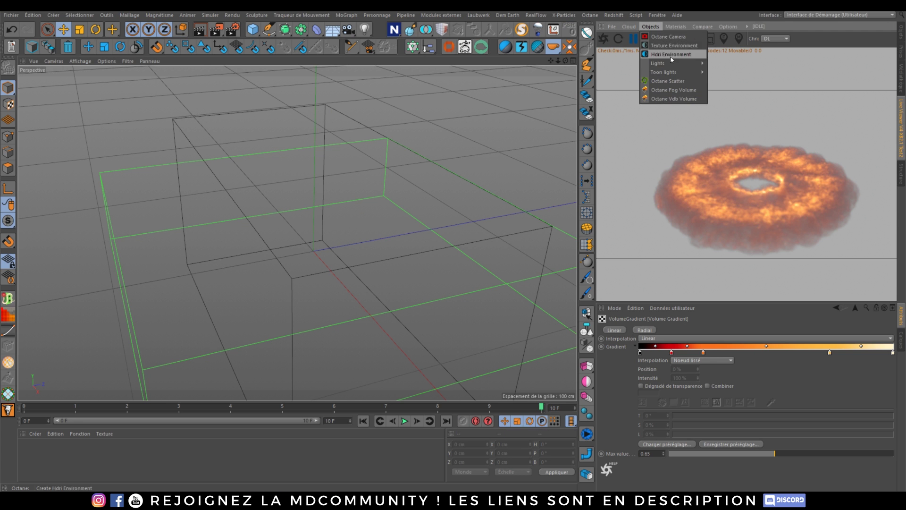
mouse_move(673, 66)
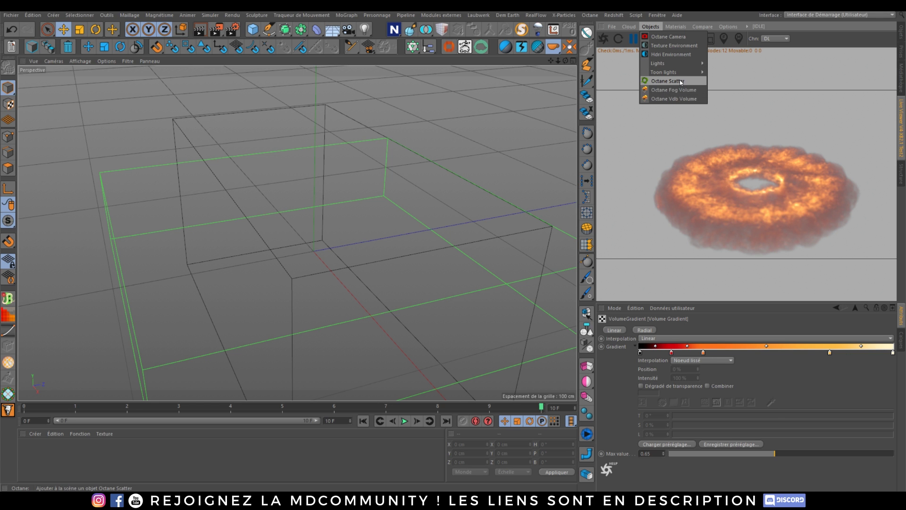
left_click(675, 54)
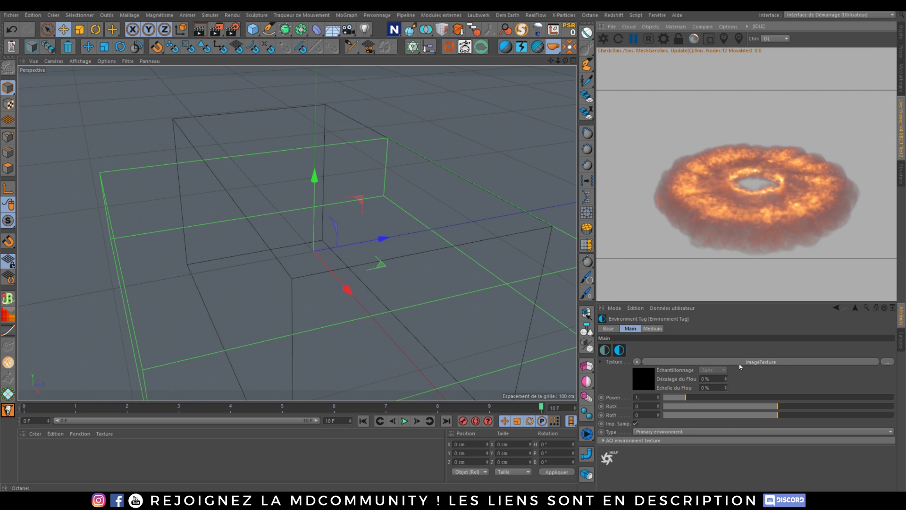
Step: Add an HDRI Link tag to the OctaneSky and open the ImageTexture of its Environment tag
left_click(900, 32)
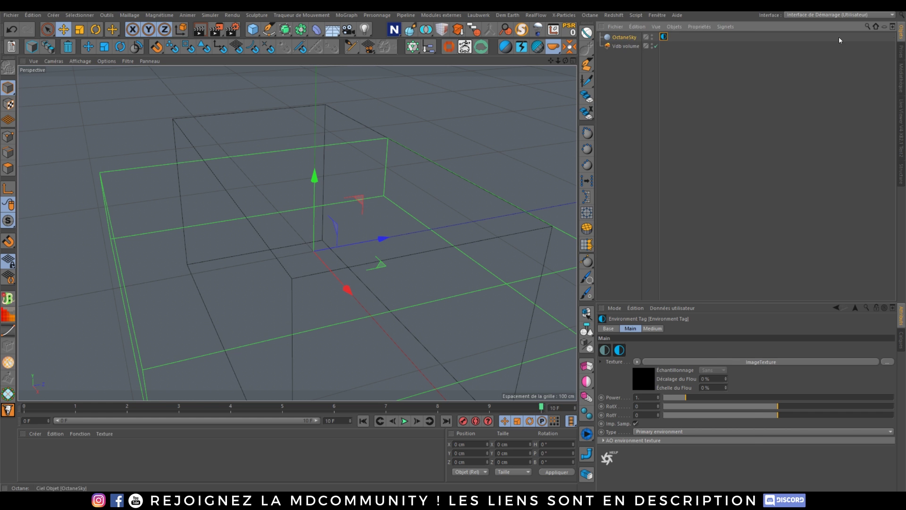
right_click(626, 39)
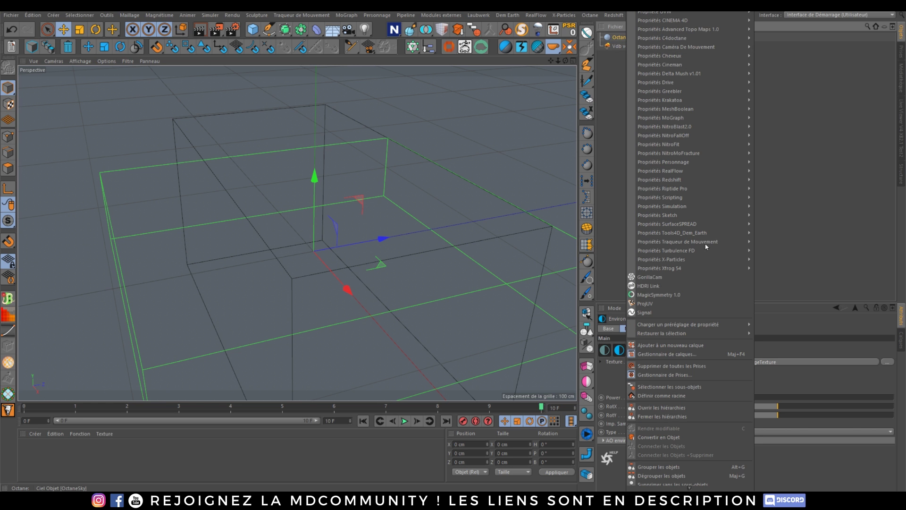
left_click(665, 285)
left_click(673, 36)
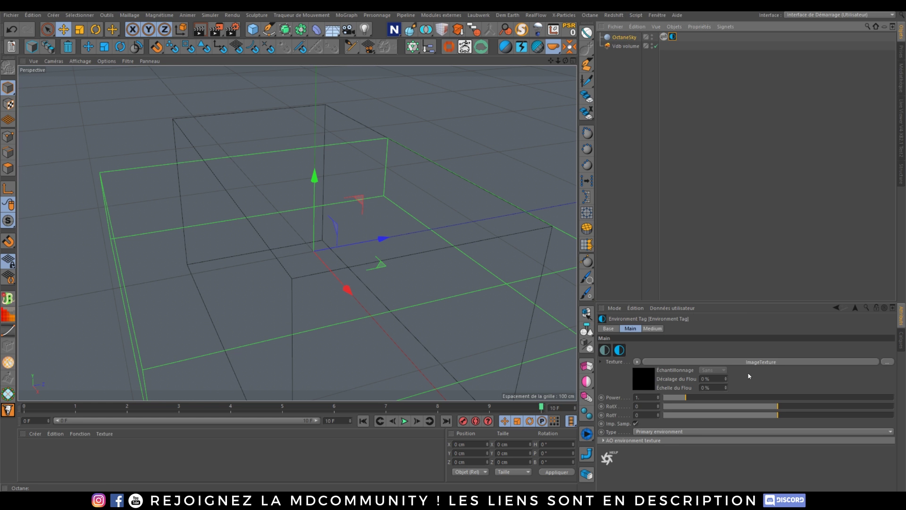
left_click(743, 361)
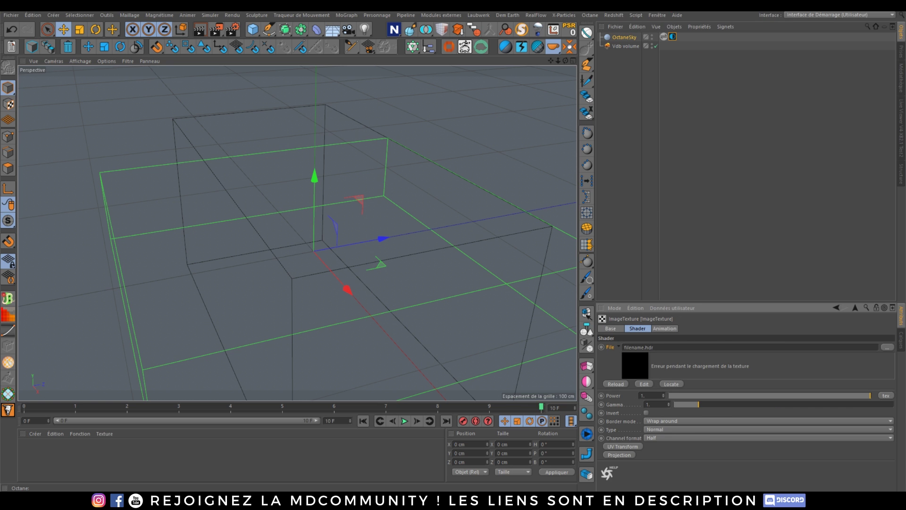
Step: Light the scene with an HDRI from the Studio Basics pack, check the render in the Live Viewer and close the HDRI Browser
double_click(664, 36)
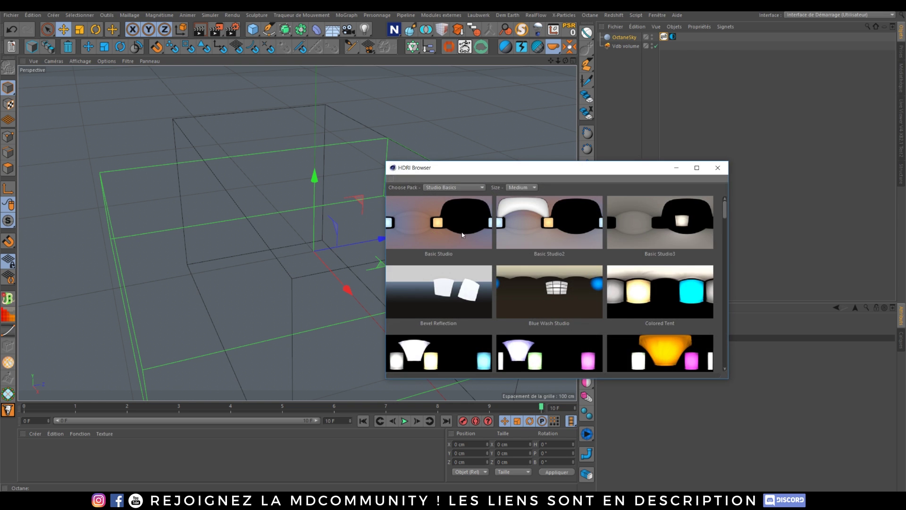
left_click(901, 128)
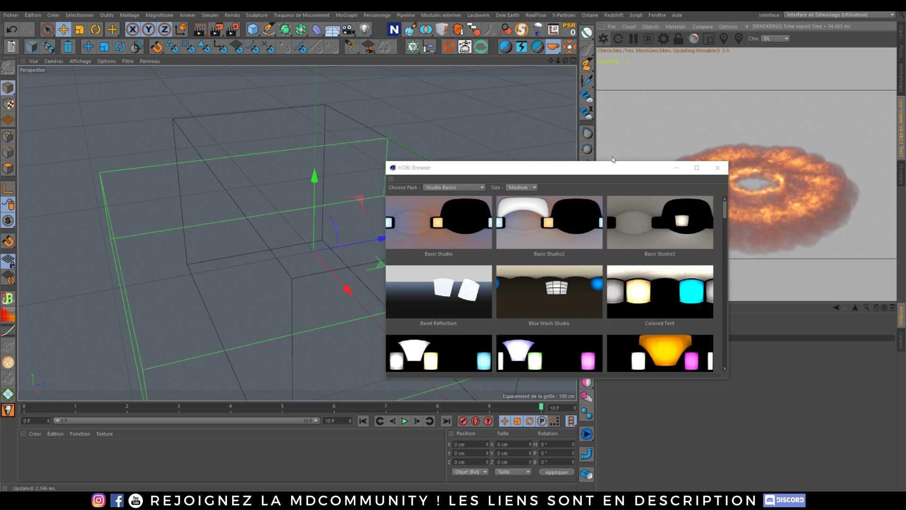
left_click_drag(613, 168, 451, 114)
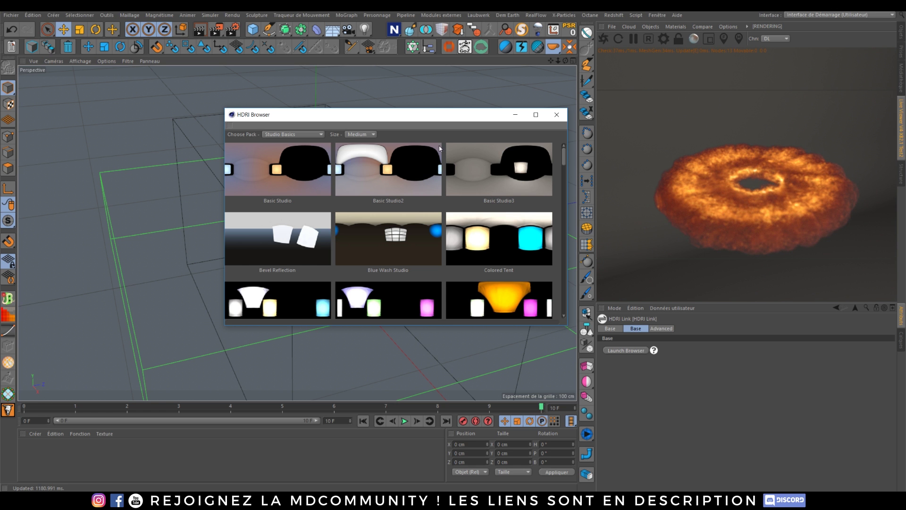
left_click(690, 272)
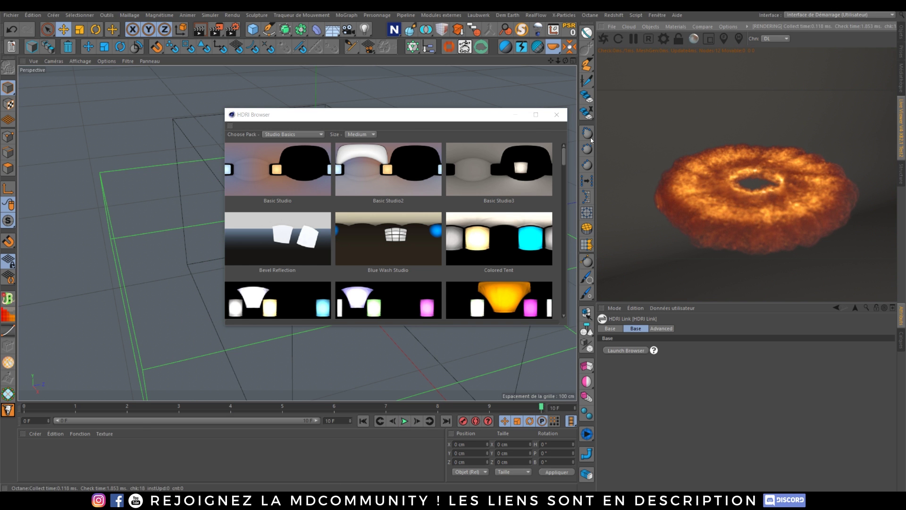
left_click(556, 114)
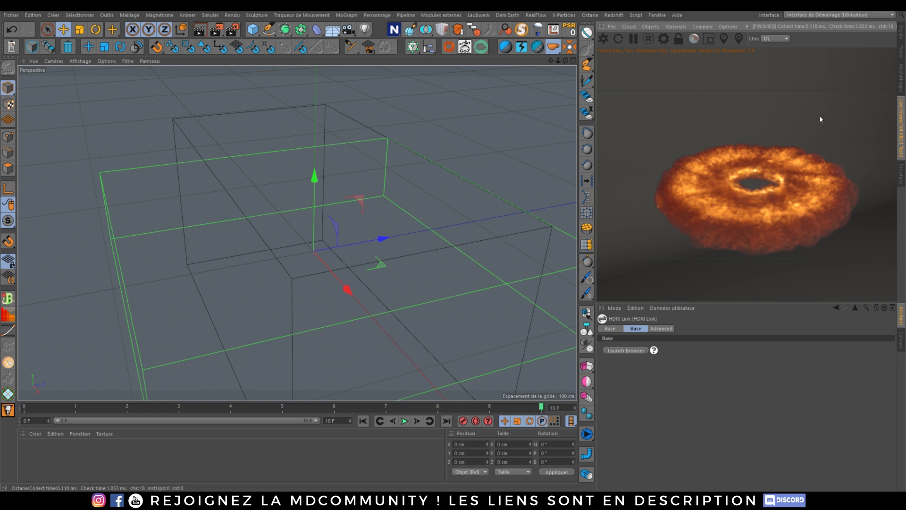
Step: Delete the OctaneSky and the VDB volume from the scene
left_click(902, 32)
left_click_drag(630, 68, 620, 31)
key("Delete")
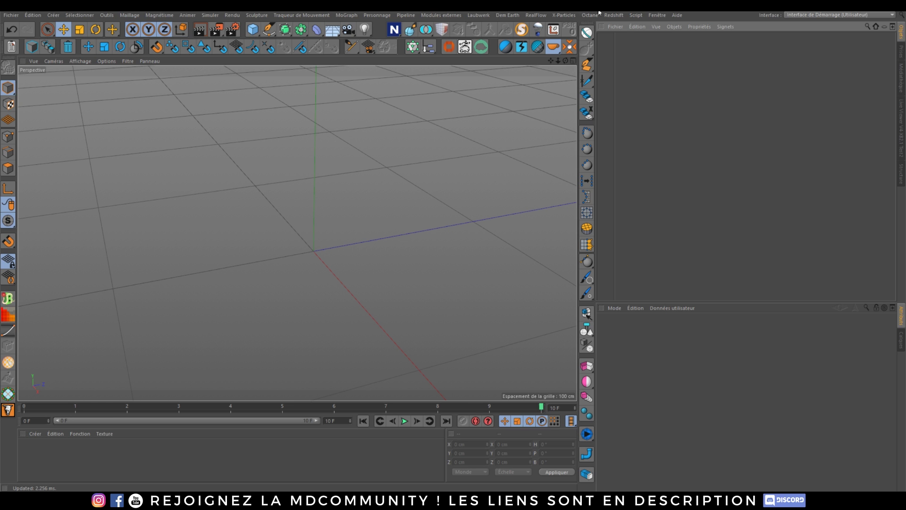
Step: Open the Redshift RenderView and add a Redshift Volume object to the empty scene
left_click(613, 14)
left_click(650, 85)
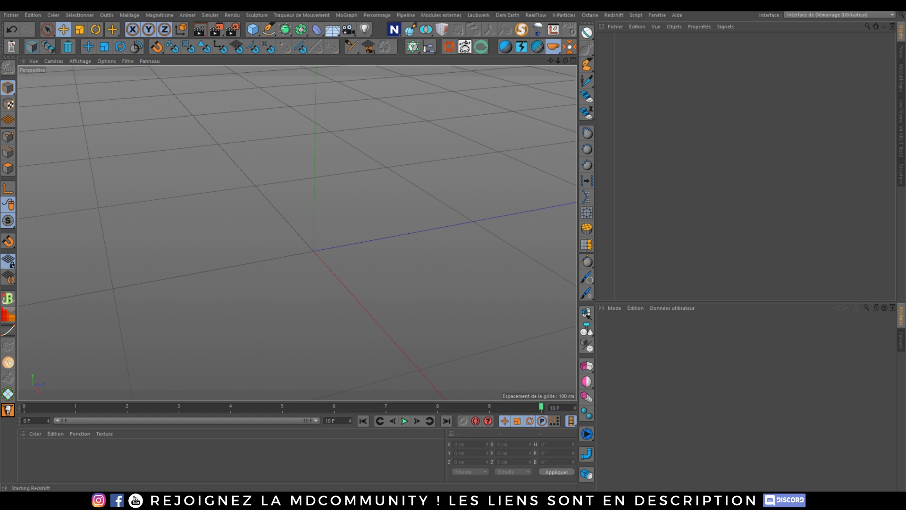
left_click(612, 15)
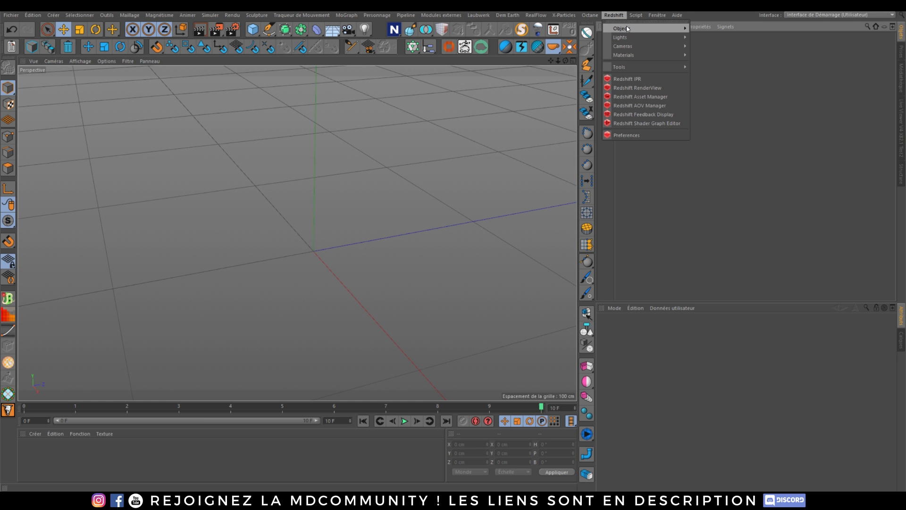
mouse_move(652, 28)
left_click(718, 67)
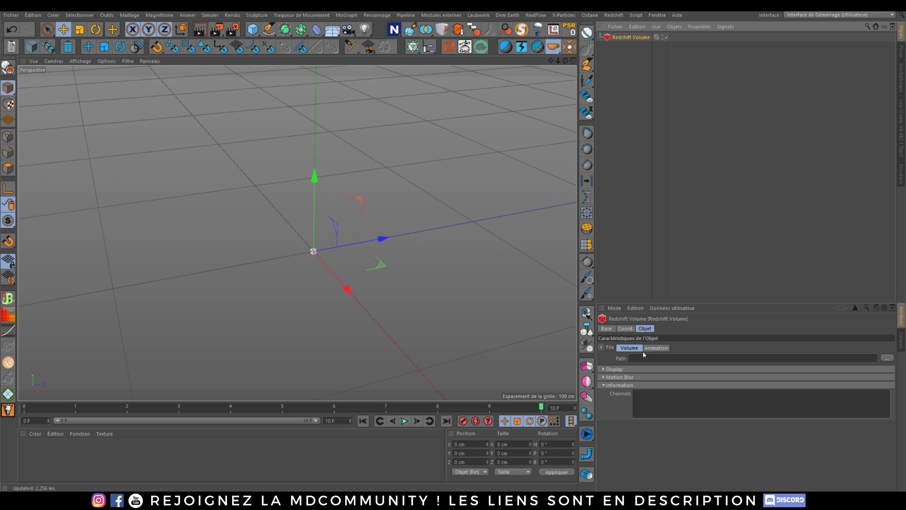
Step: Expand the volume's Display settings and load xpExplosiaFX_000001.vdb from the xpCache_Sans titre 2_1\xpExplosiaFX folder in E:\CACHE as its file
left_click(605, 369)
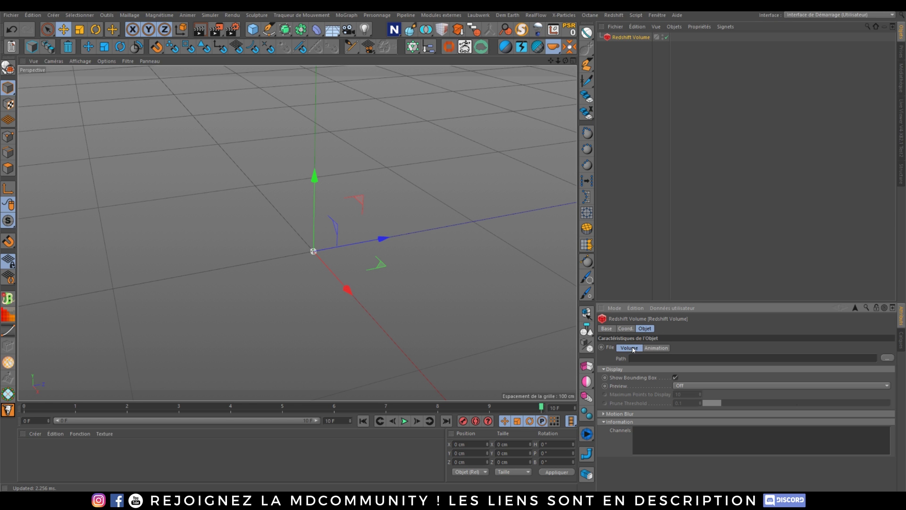
left_click(887, 358)
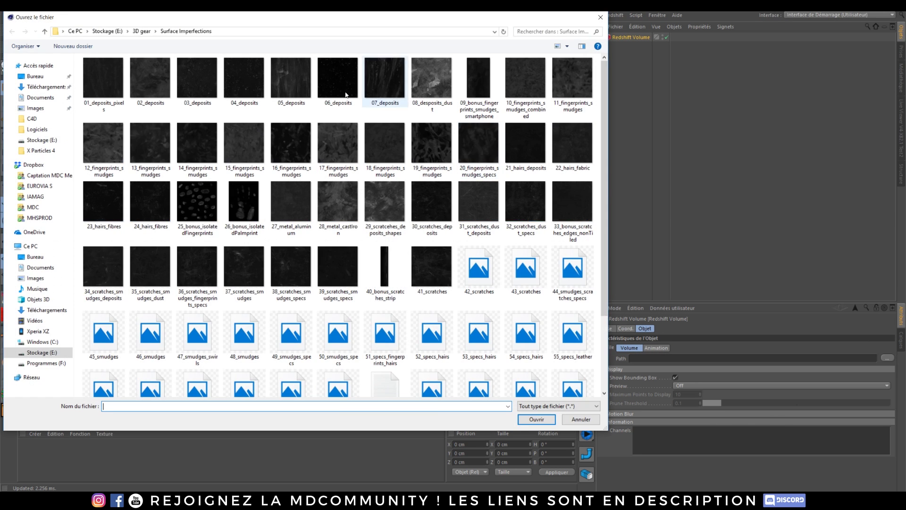
left_click(41, 352)
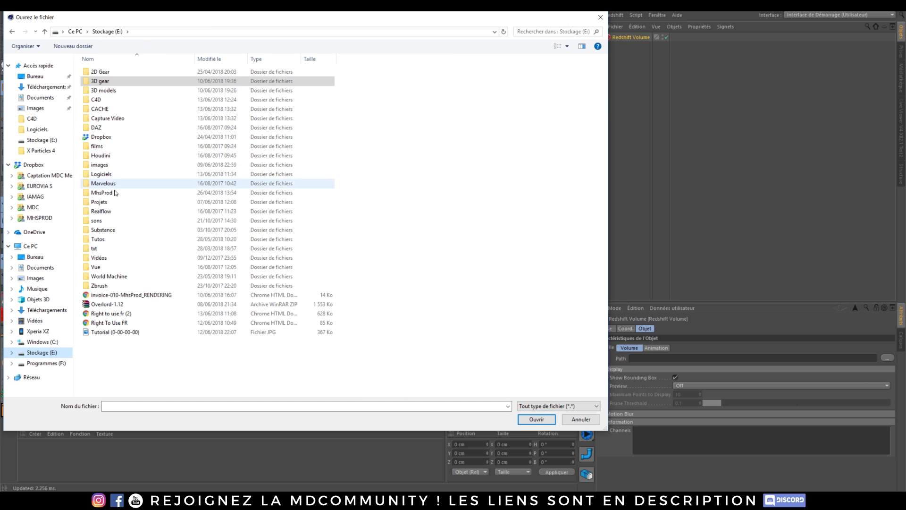
double_click(106, 110)
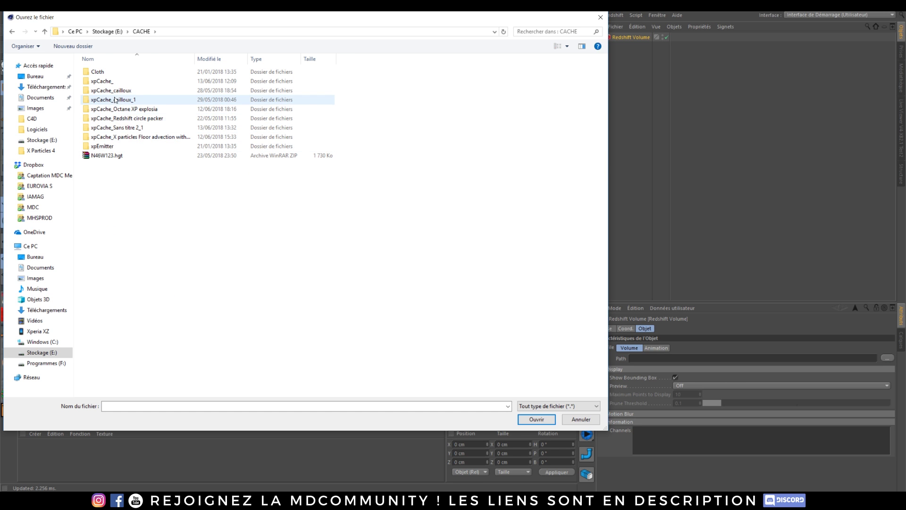
double_click(118, 128)
left_click(123, 82)
double_click(123, 82)
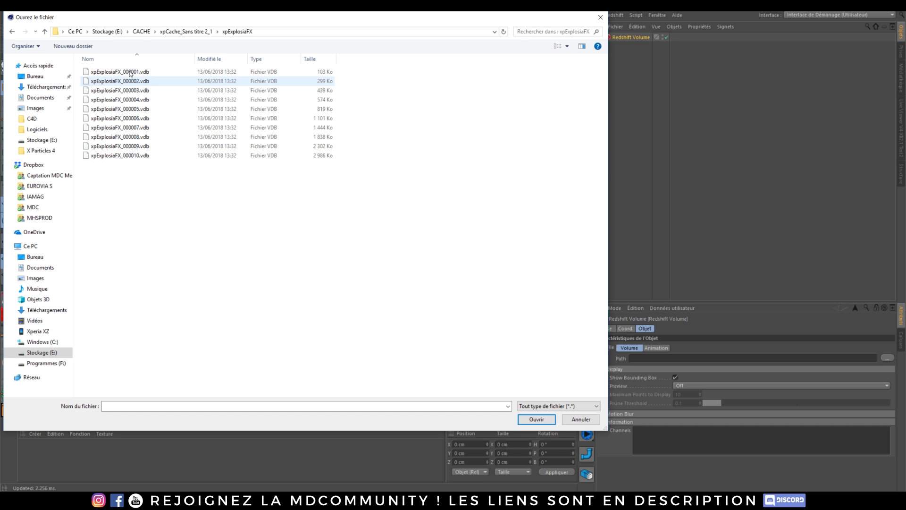
double_click(113, 71)
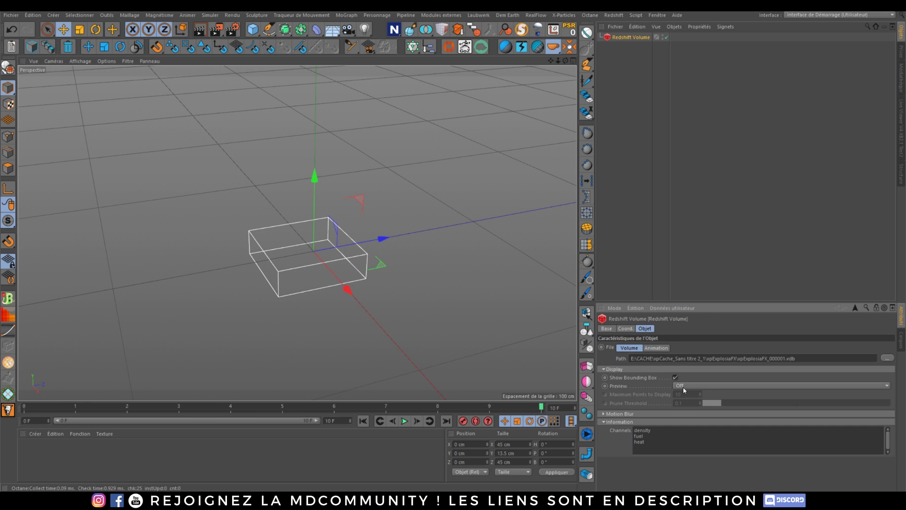
Step: Set the Redshift Volume's file animation mode to Simple and its end frame to 10
left_click(656, 348)
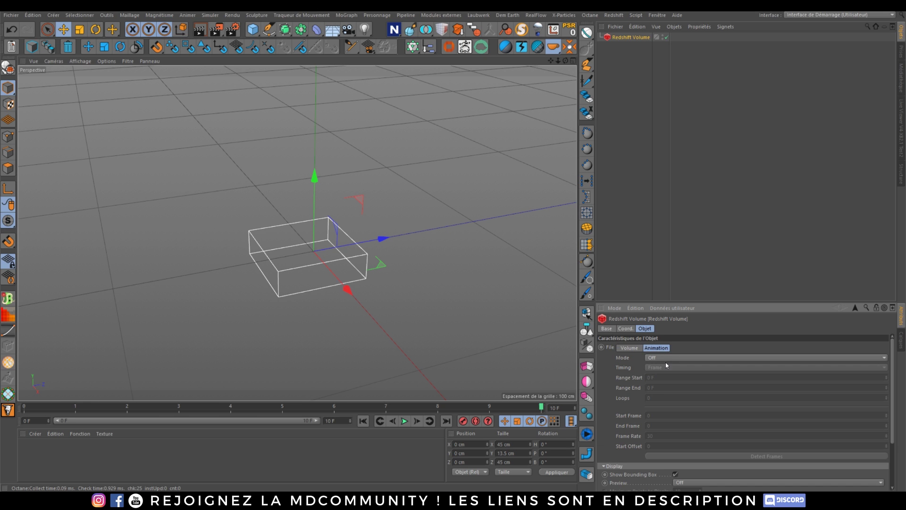
left_click(661, 358)
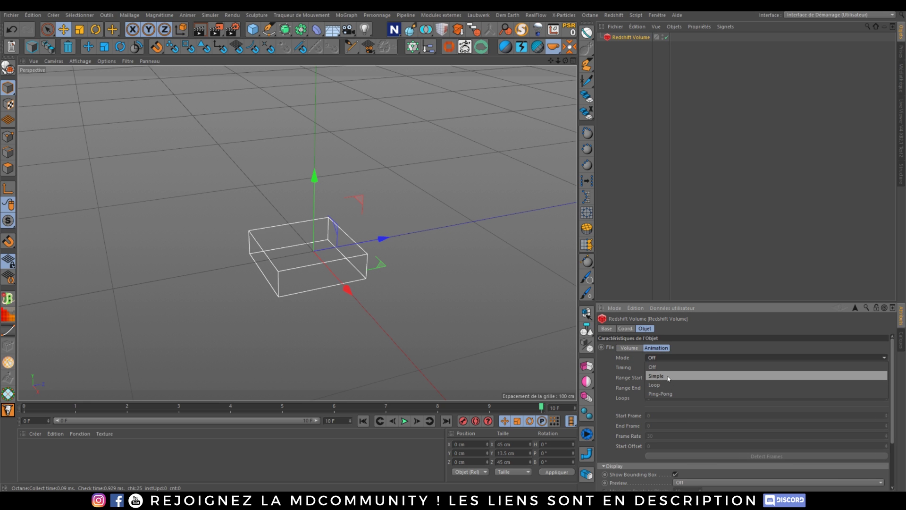
left_click(667, 376)
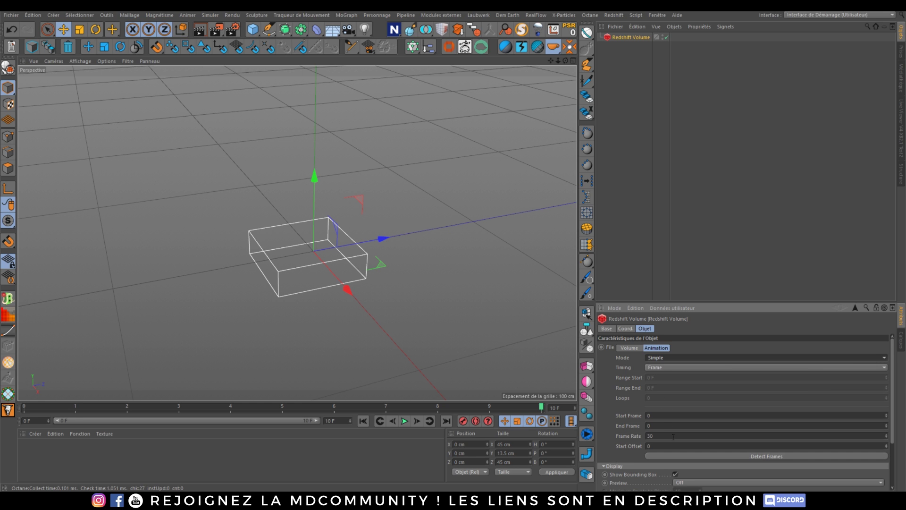
left_click(661, 423)
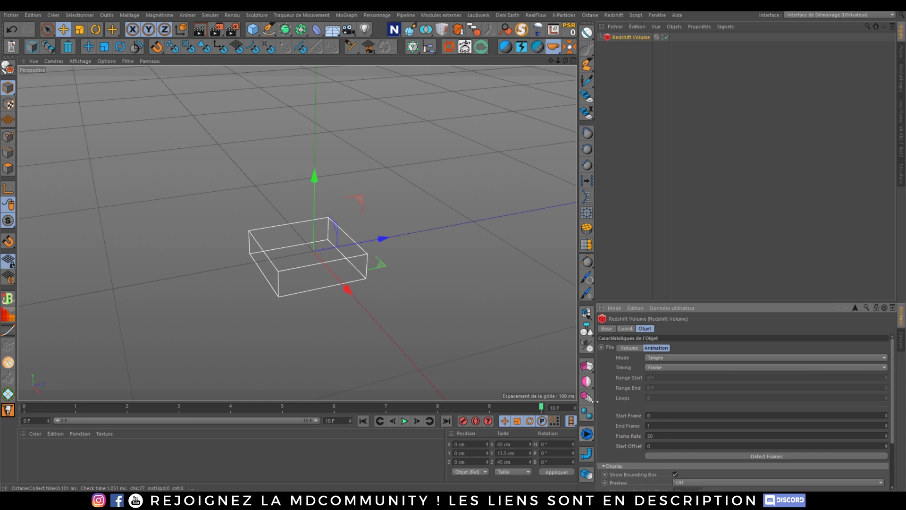
type("10")
key("Return")
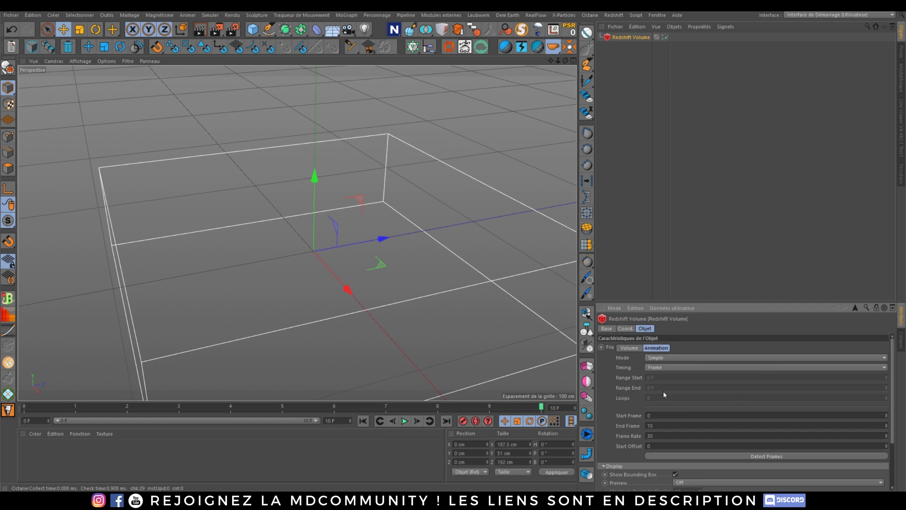
Step: Play back the VDB sequence in the viewport and review the Redshift Volume's Motion Blur and file settings
left_click(404, 420)
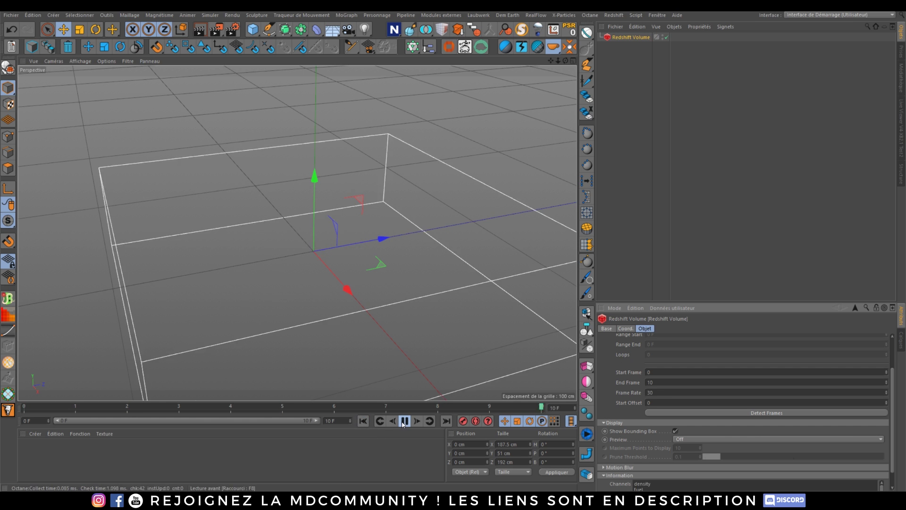
left_click_drag(892, 385, 891, 406)
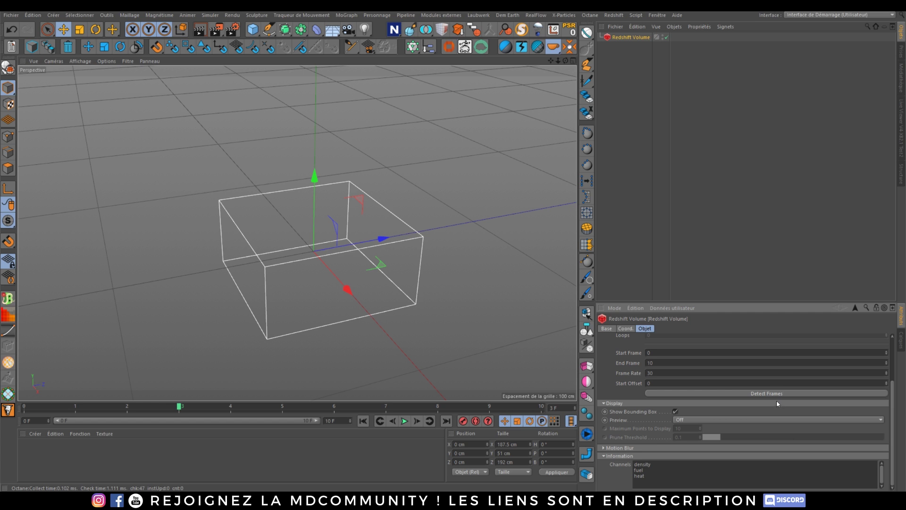
left_click(605, 449)
left_click_drag(891, 398, 892, 363)
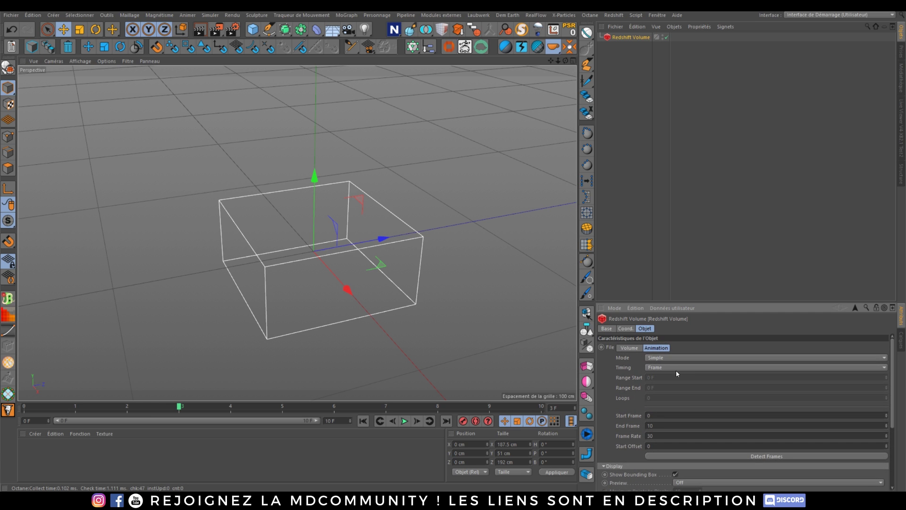
left_click(629, 349)
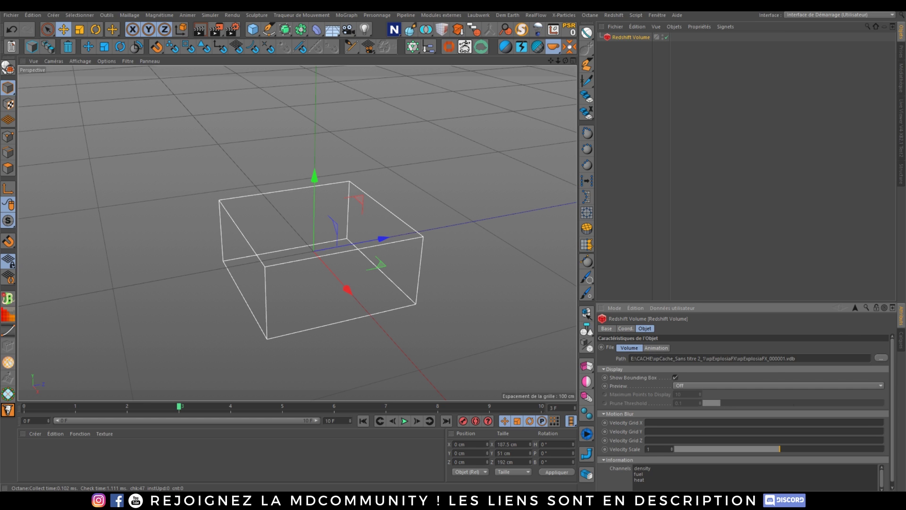
Step: Add a Redshift Dome Light with an HDRI Link tag, moving the RenderView window clear of the object list
left_click_drag(847, 119, 504, 105)
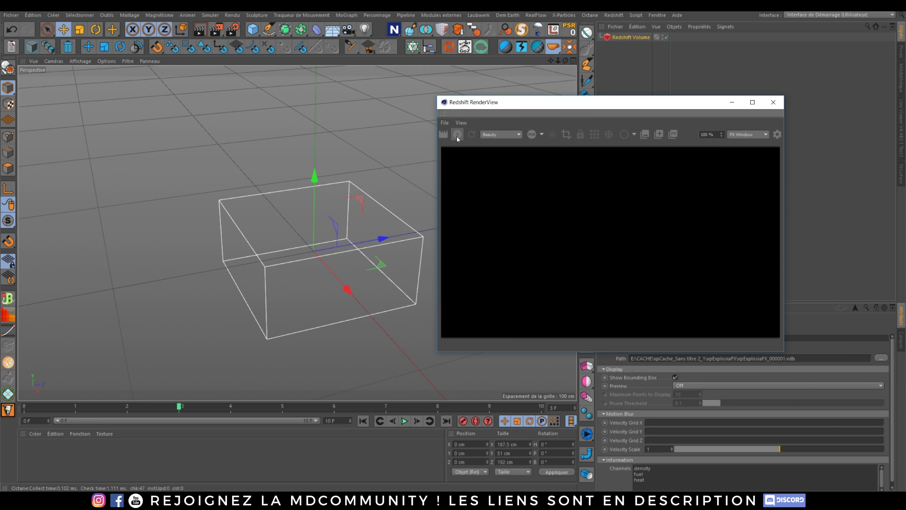
left_click(613, 15)
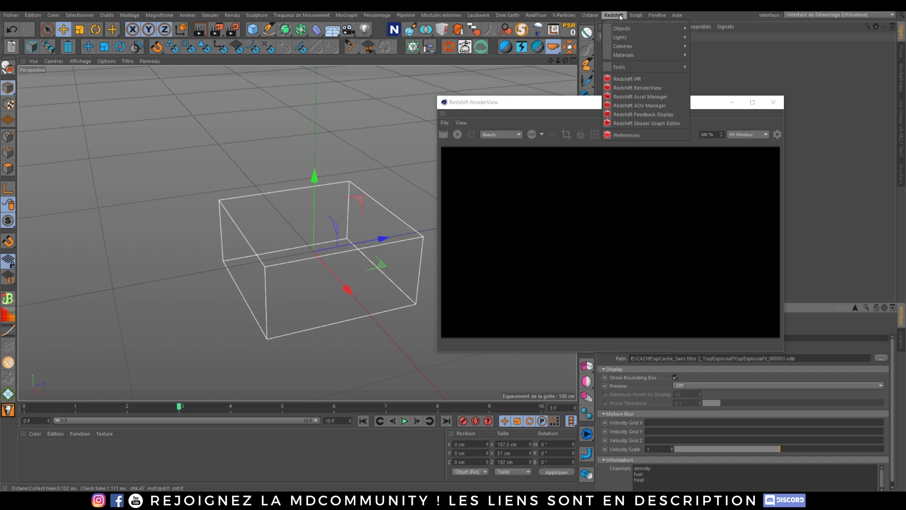
mouse_move(628, 38)
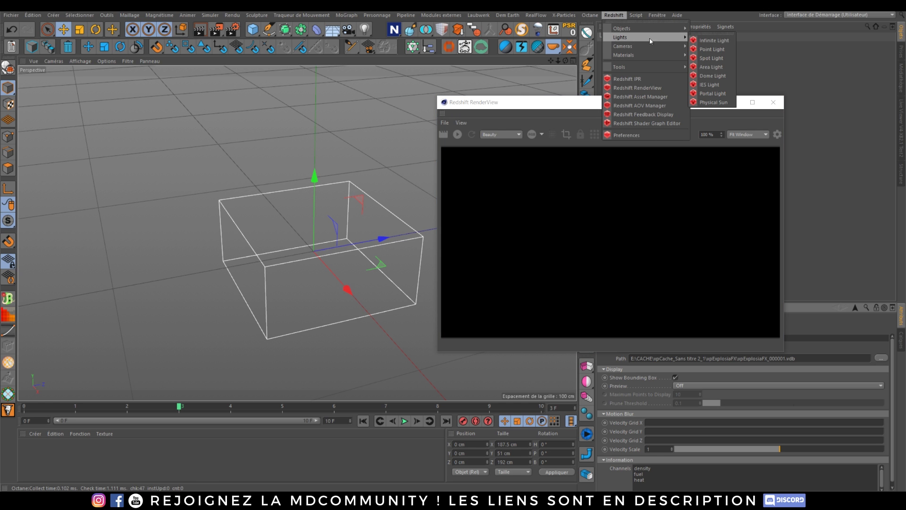
left_click(710, 75)
left_click_drag(630, 104, 382, 88)
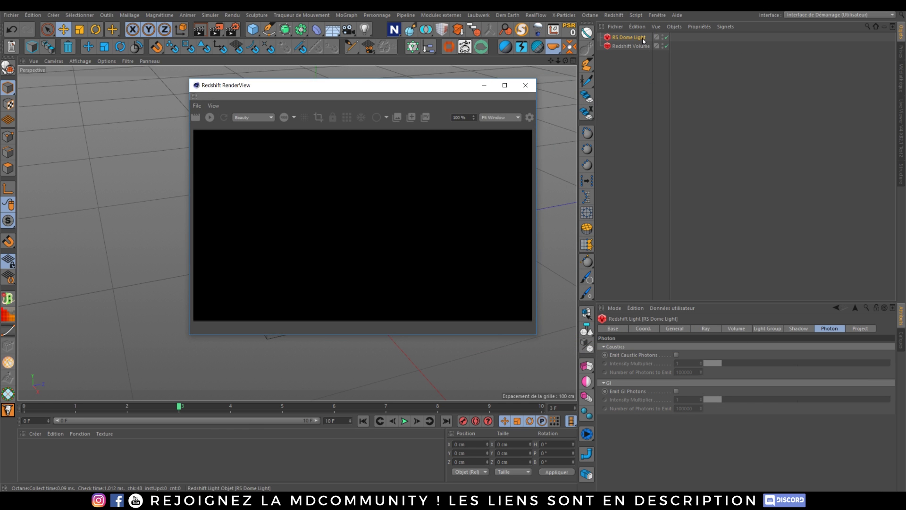
right_click(649, 51)
left_click(668, 285)
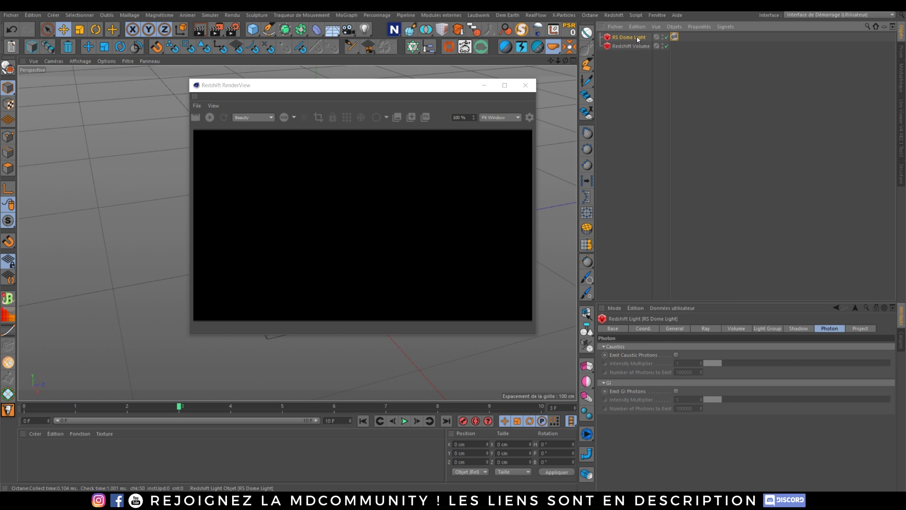
Step: Light the RS Dome Light with an HDRI through the HDRI Browser, close the browser and start the live render in the RenderView
left_click(676, 329)
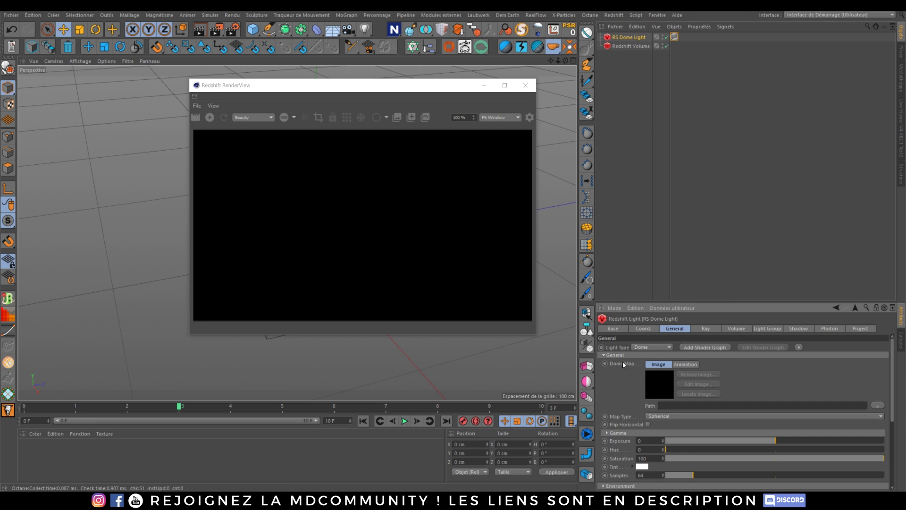
left_click(675, 36)
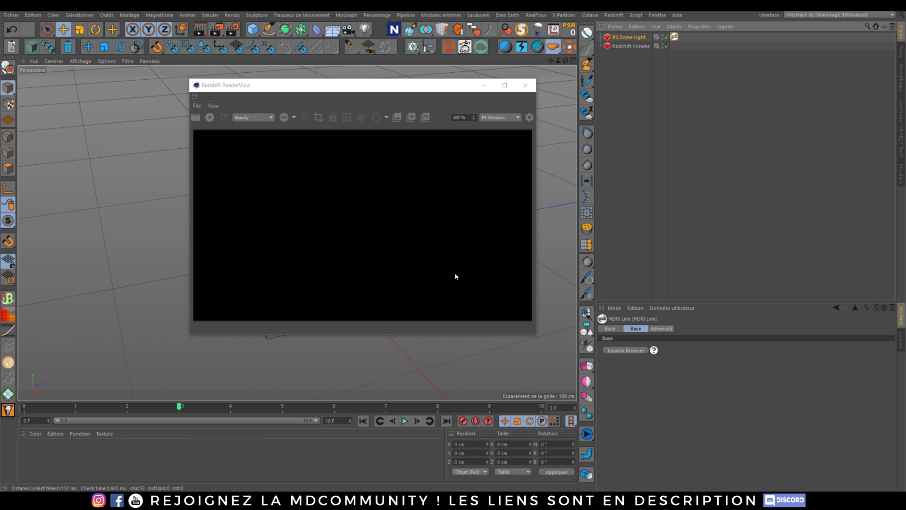
left_click(626, 350)
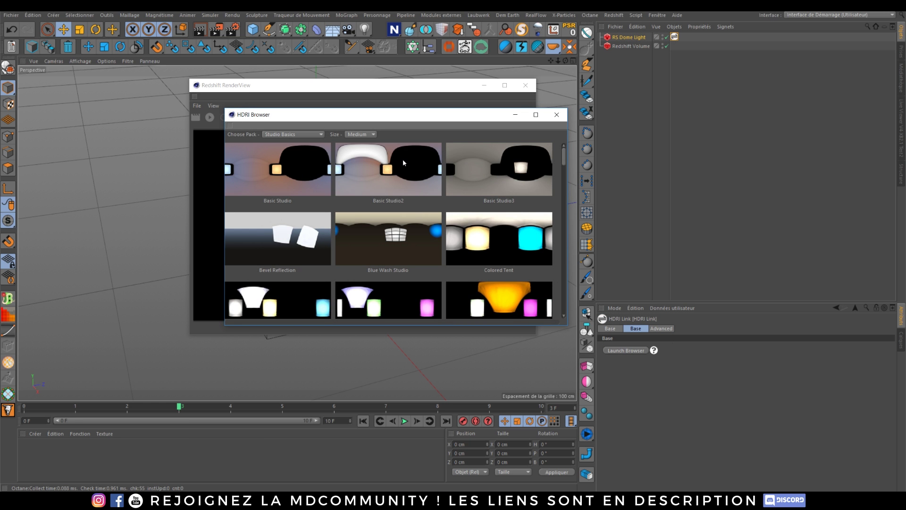
left_click_drag(387, 122, 669, 146)
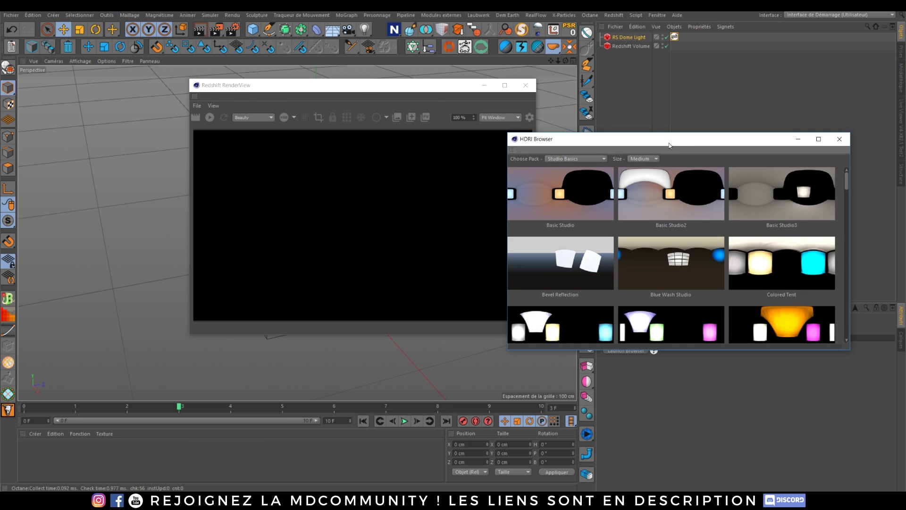
left_click(839, 139)
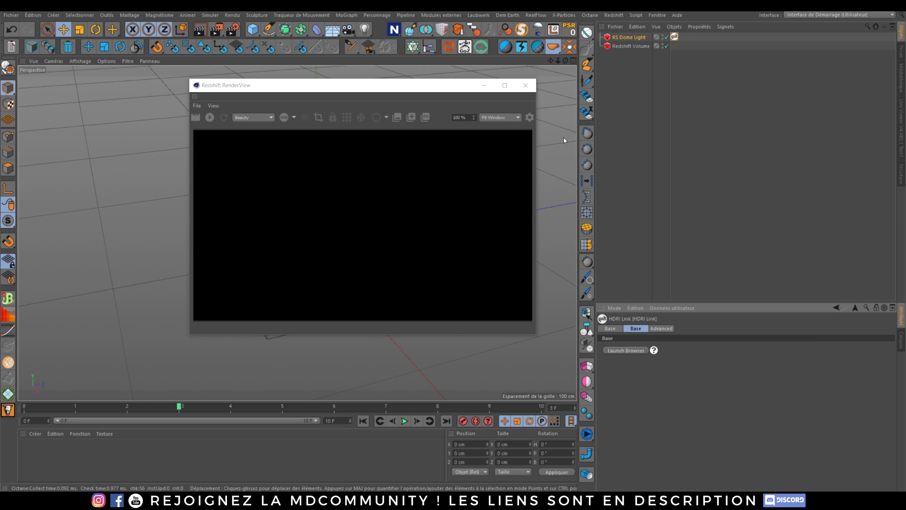
left_click(209, 119)
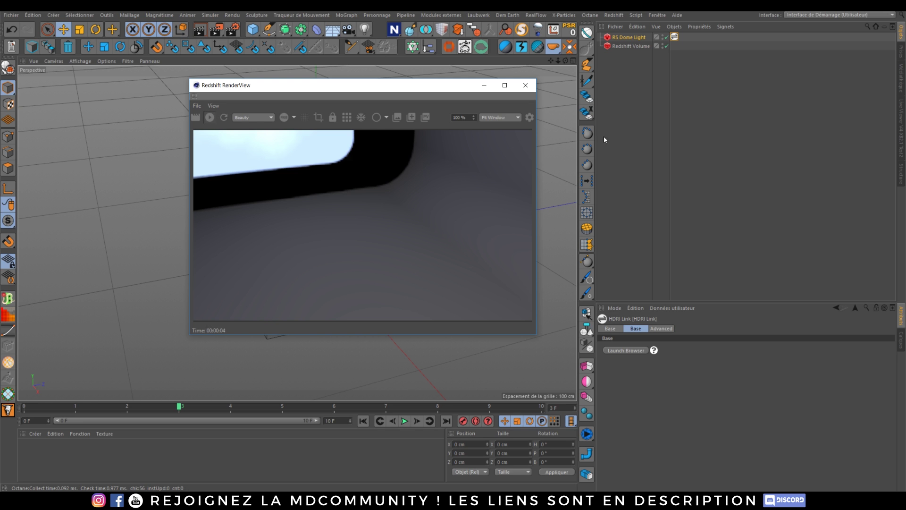
Step: Create a Redshift Volume material, apply it to the Redshift Volume object and rewind the timeline to the start
left_click(34, 433)
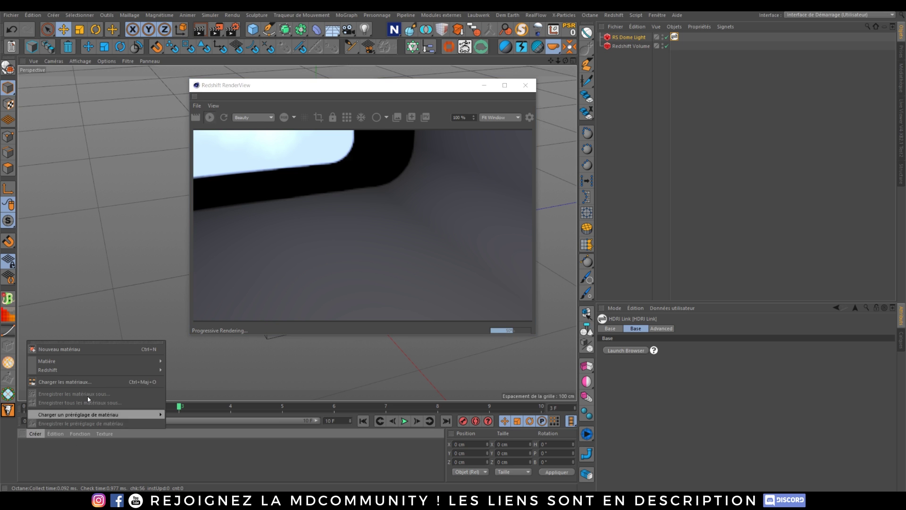
mouse_move(147, 371)
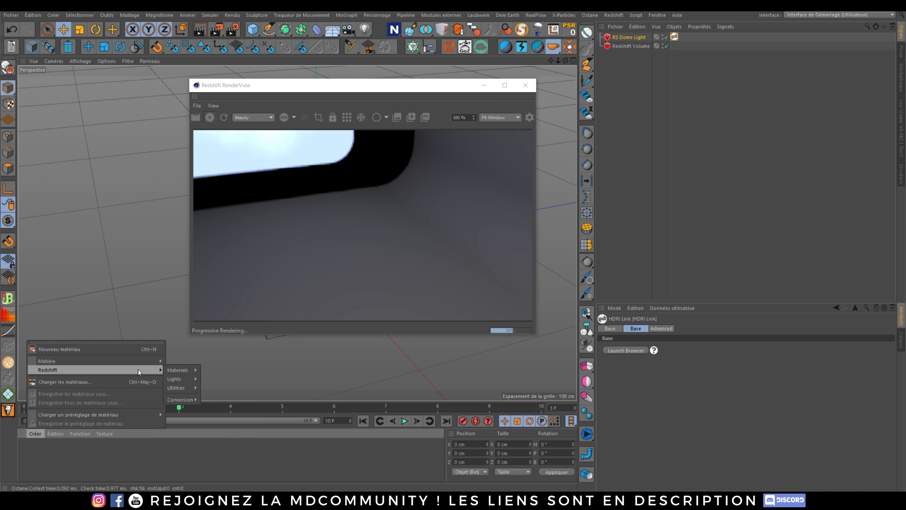
mouse_move(177, 370)
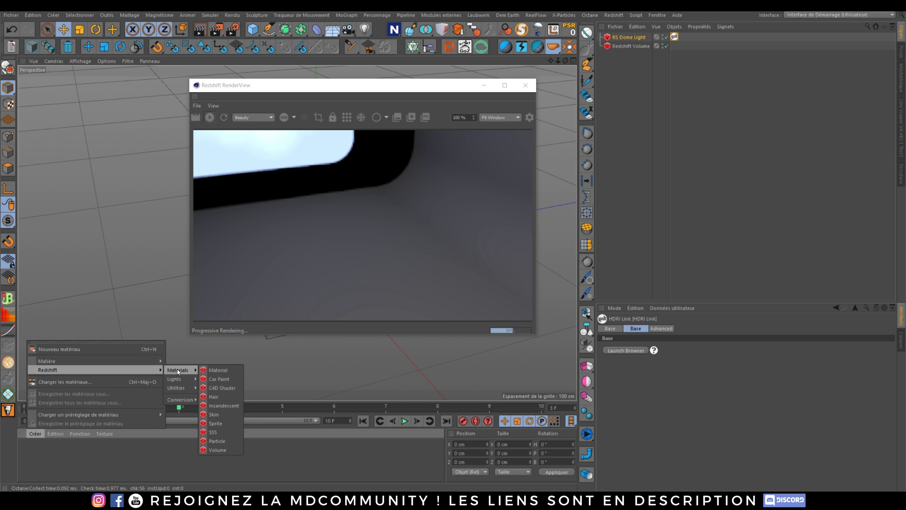
left_click(225, 447)
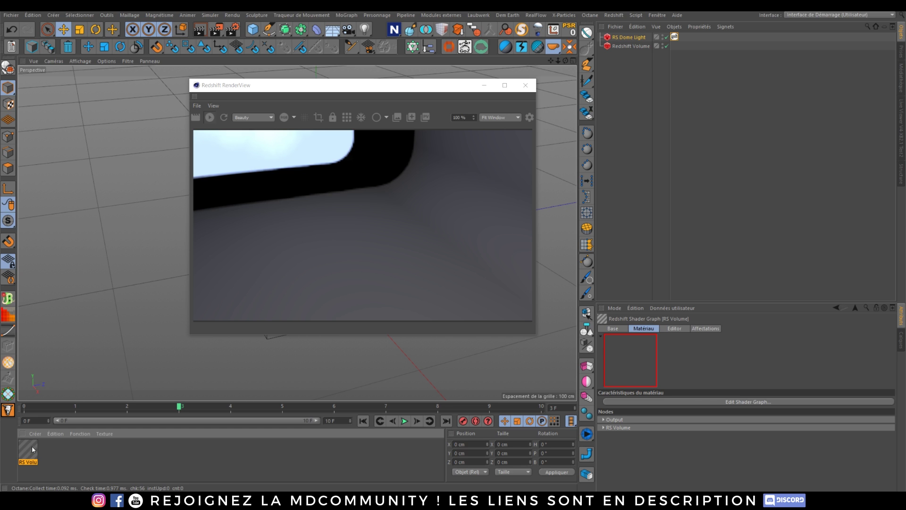
left_click_drag(32, 449, 640, 47)
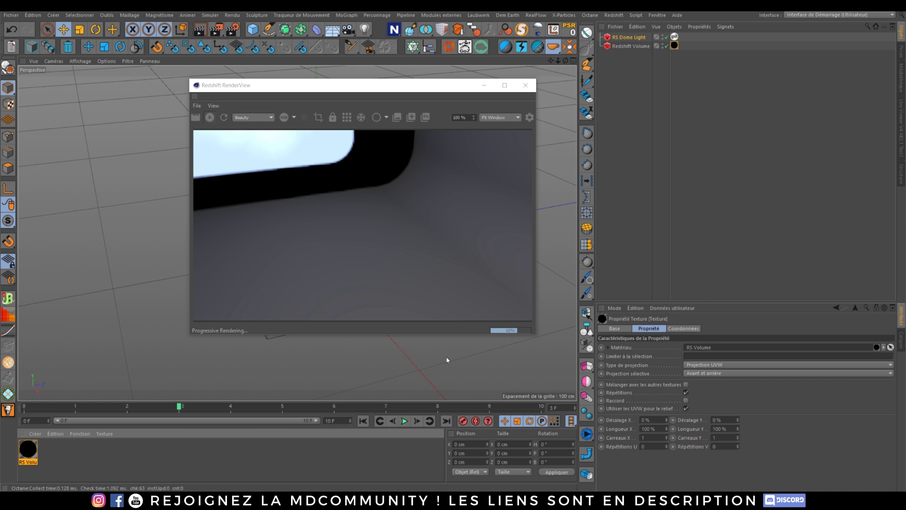
left_click(361, 421)
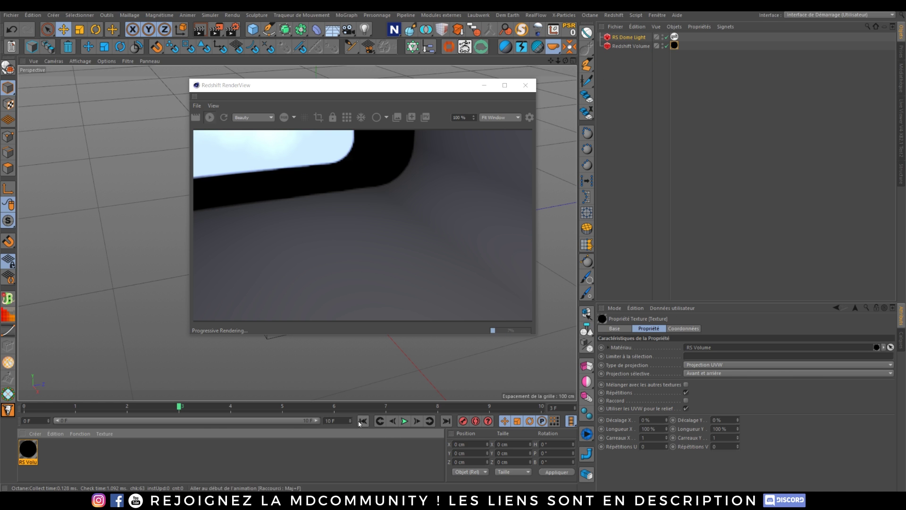
Step: Advance the animation to frame 5 and set the RS Volume material's Scatter channel to density, moving the material editor off the render preview
left_click(403, 422)
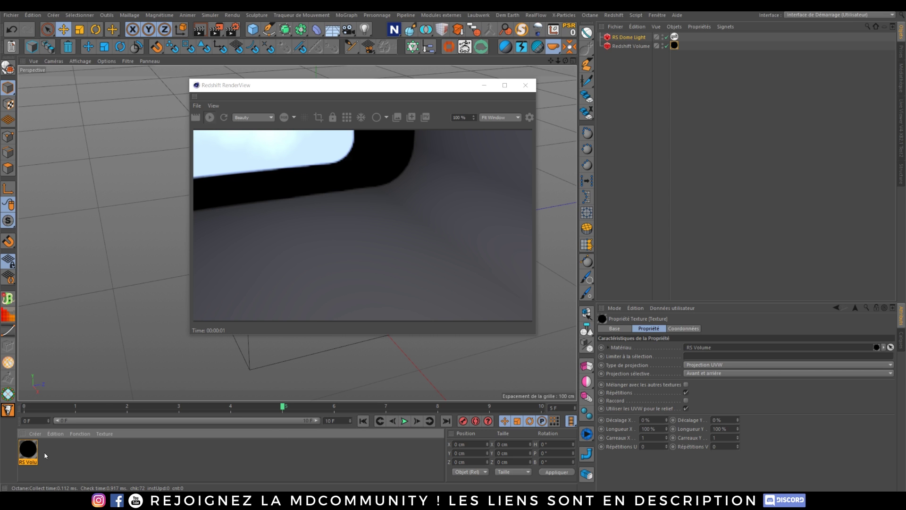
double_click(28, 449)
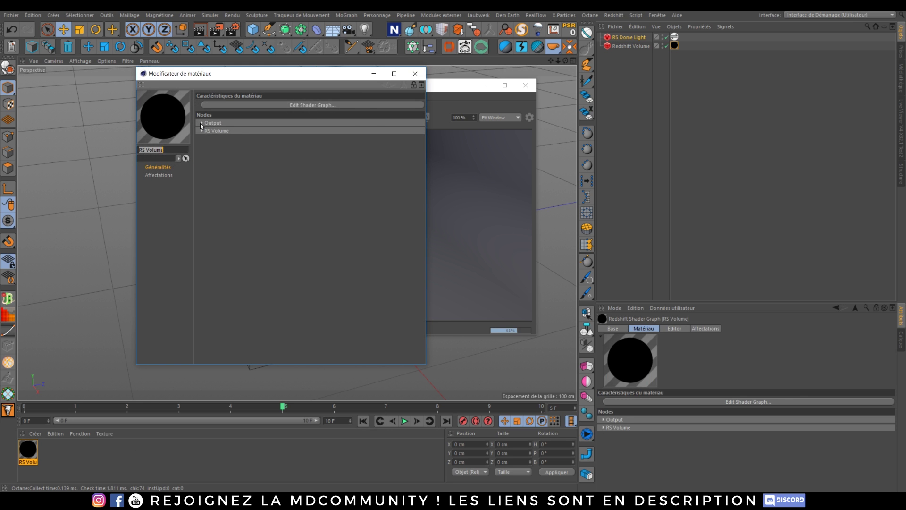
left_click(202, 122)
left_click(201, 163)
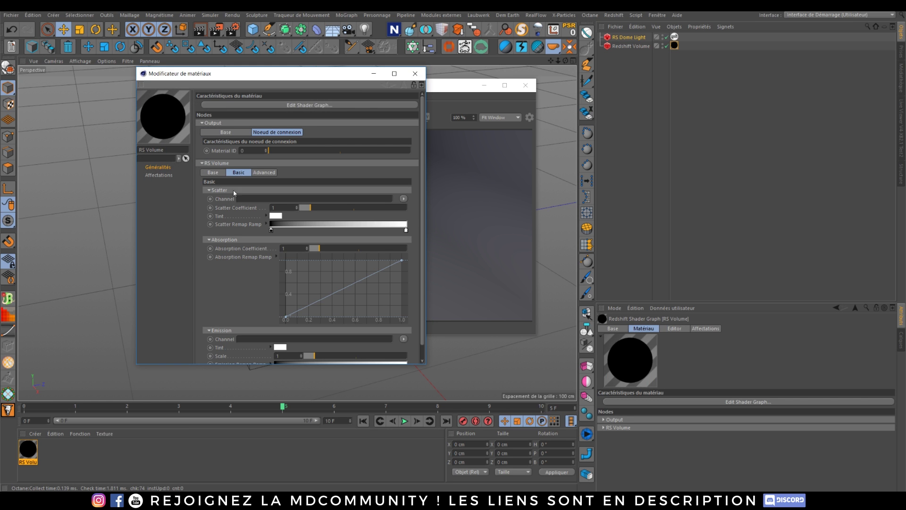
scroll(421, 174, "down", 1)
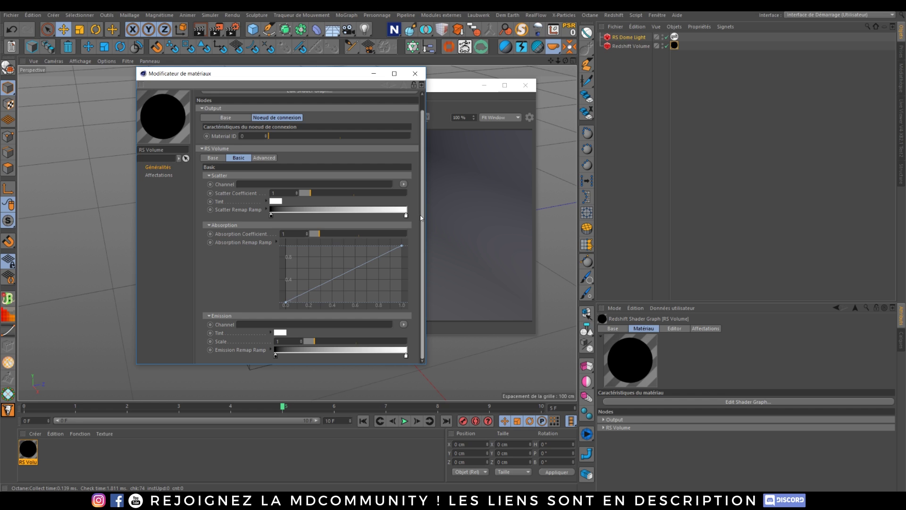
left_click(404, 184)
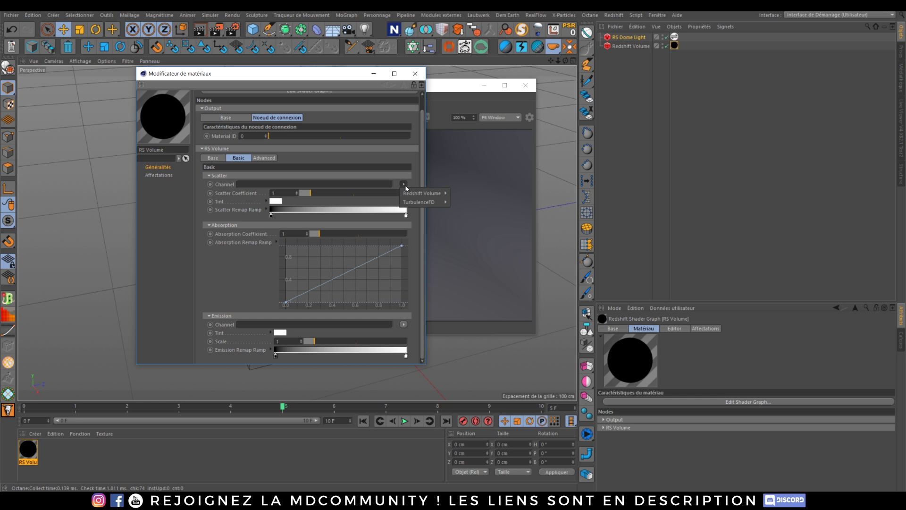
mouse_move(415, 196)
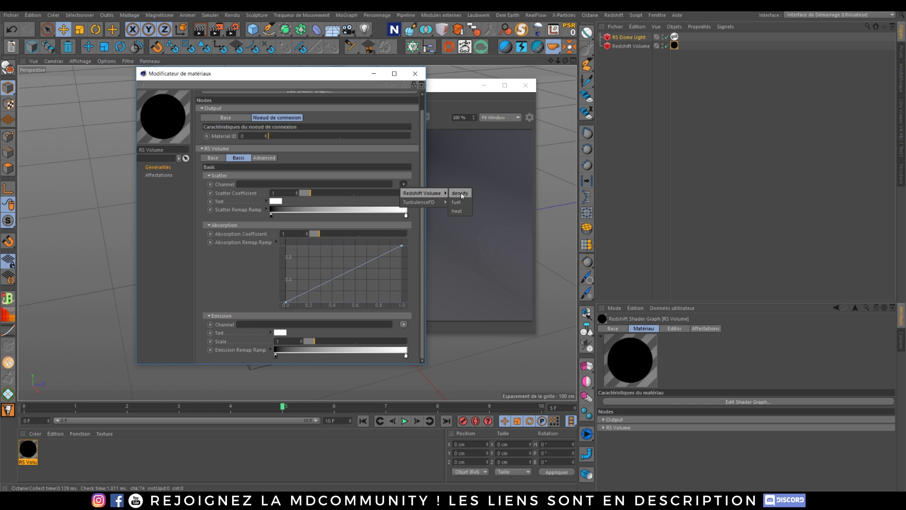
left_click(461, 193)
left_click_drag(264, 73, 145, 64)
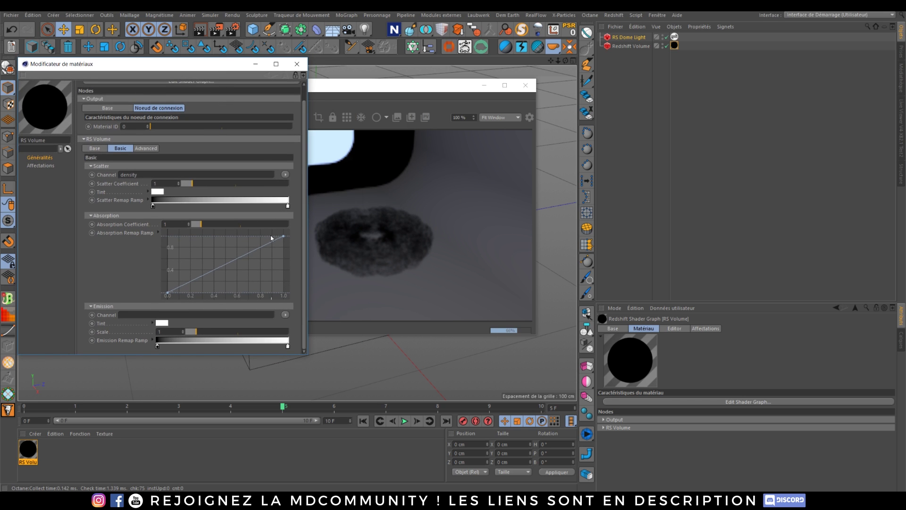
Step: Set the RS Volume material's Emission channel to fuel with a Scale of 0.06, moving the RenderView clear of the material editor
left_click(285, 314)
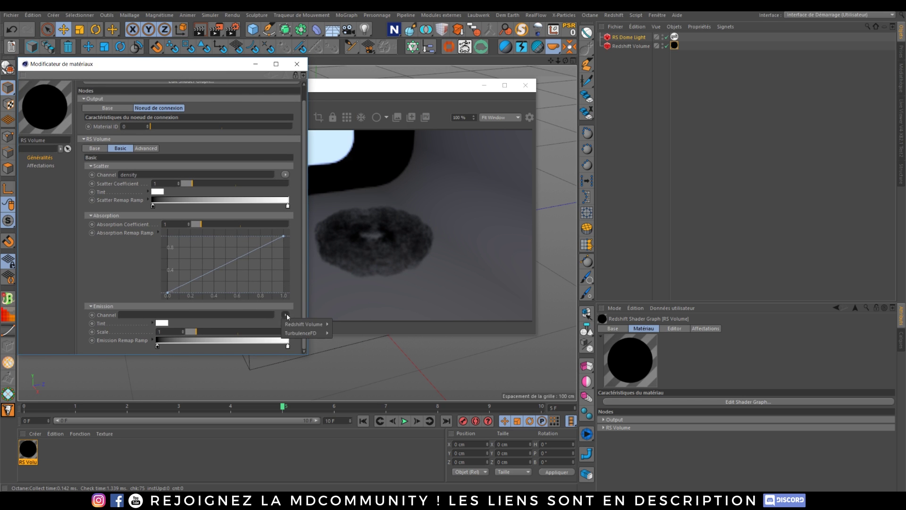
mouse_move(331, 315)
left_click(344, 334)
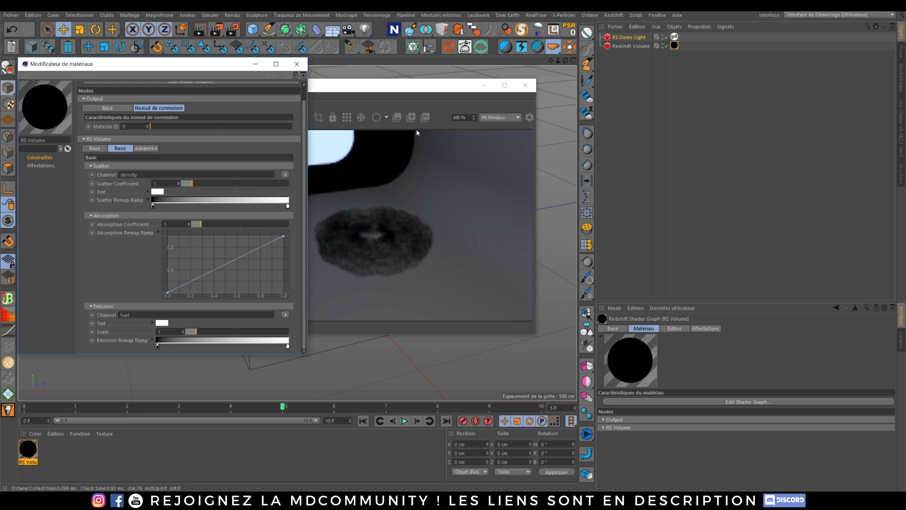
left_click_drag(395, 86, 537, 85)
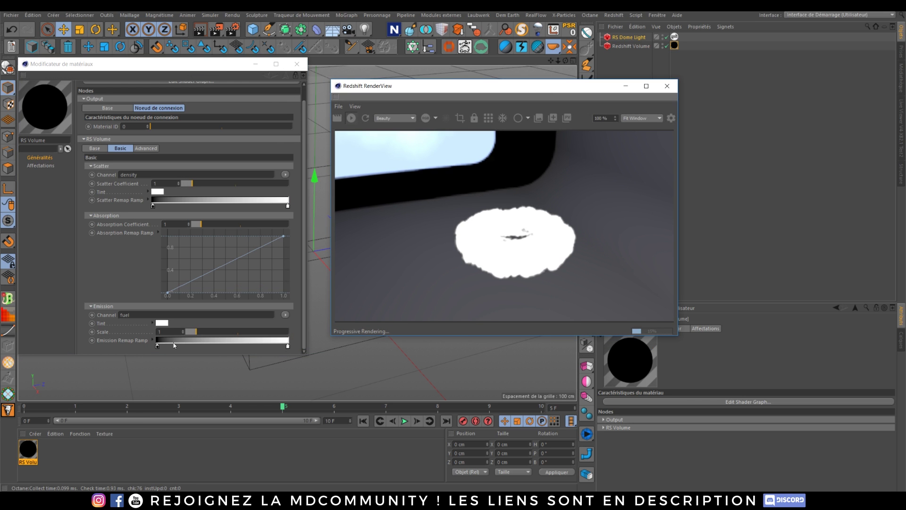
left_click_drag(197, 332, 187, 335)
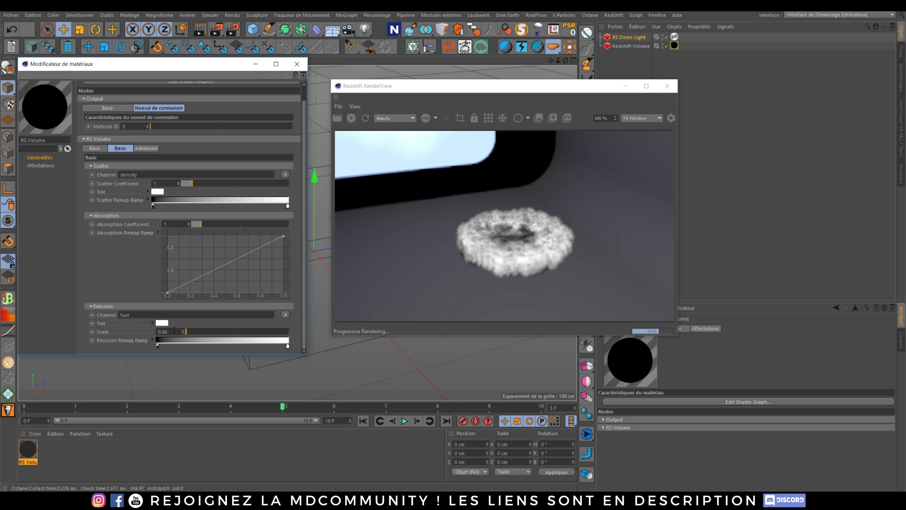
Step: Expand the Emission Remap Ramp and load the Flame 1 gradient preset into it
left_click(152, 340)
scroll(151, 336, "down", 3)
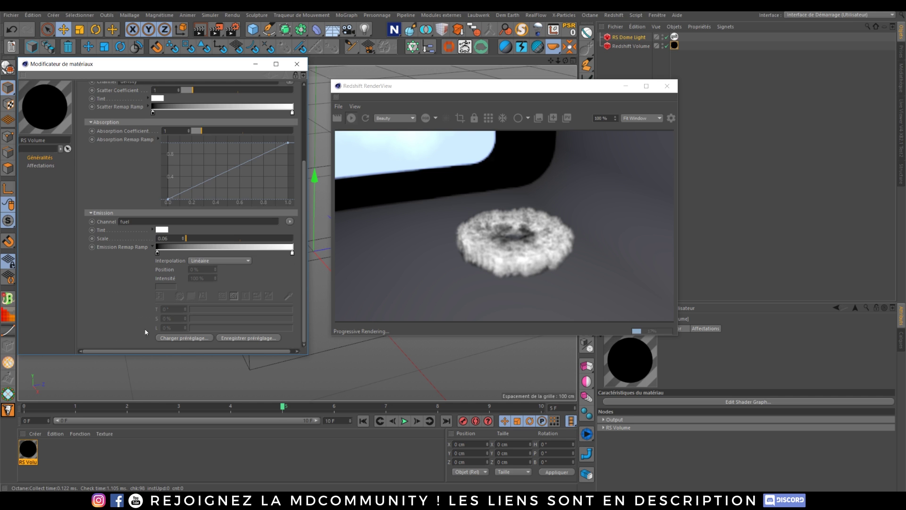
left_click(195, 336)
left_click(142, 225)
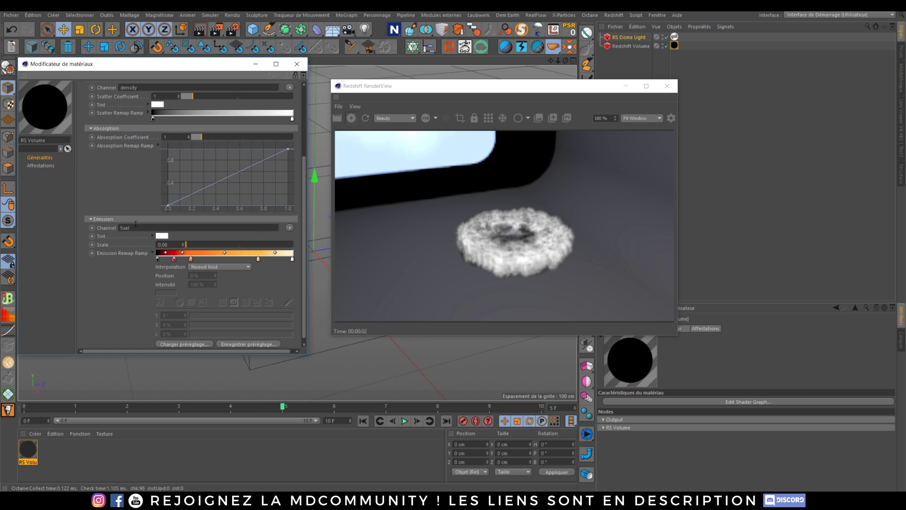
Step: Try the Flame 2 gradient preset on the Emission Remap Ramp and return to Flame 1
left_click(184, 344)
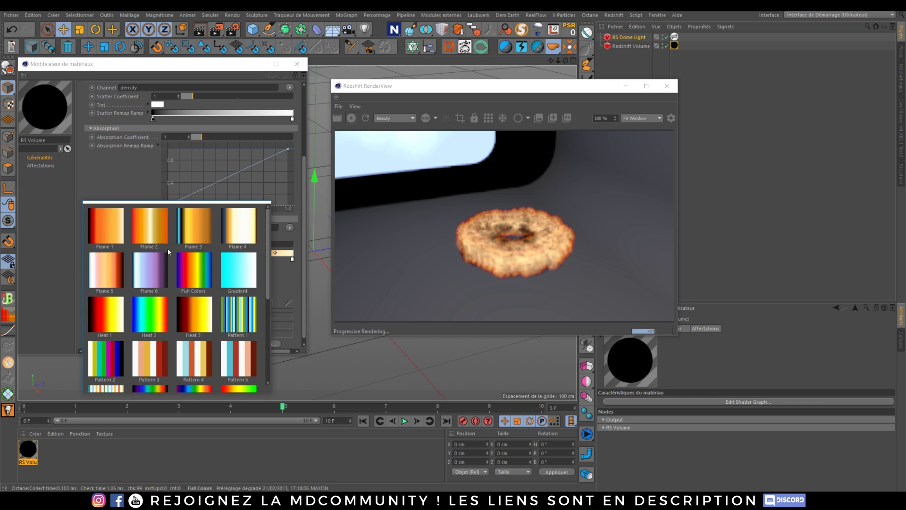
left_click(230, 309)
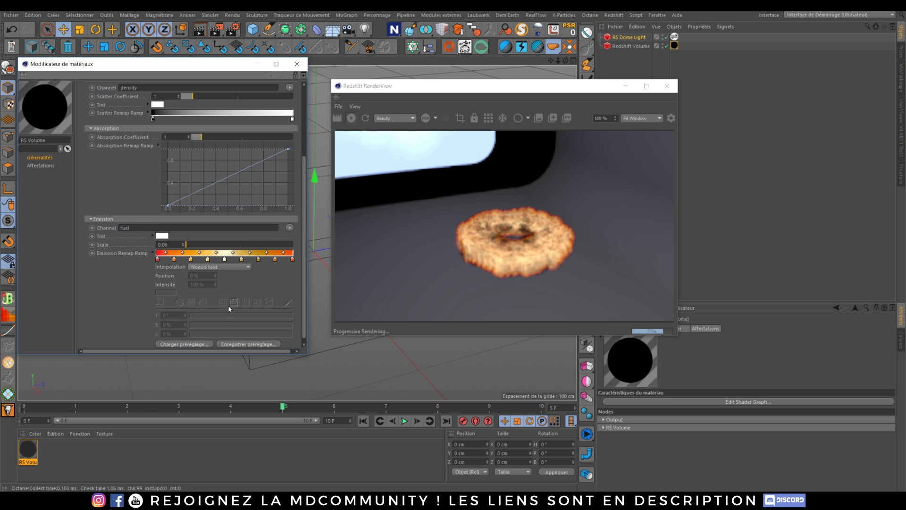
left_click(189, 344)
left_click(123, 237)
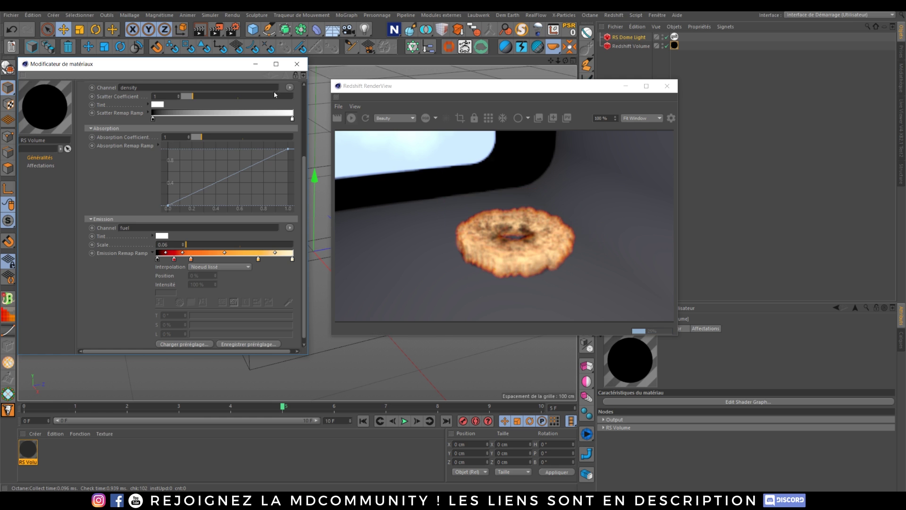
Step: Switch the render engine from Octane Renderer to Redshift in the render settings and raise Samples Max under Unified Sampling
left_click_drag(189, 63, 321, 155)
left_click(232, 29)
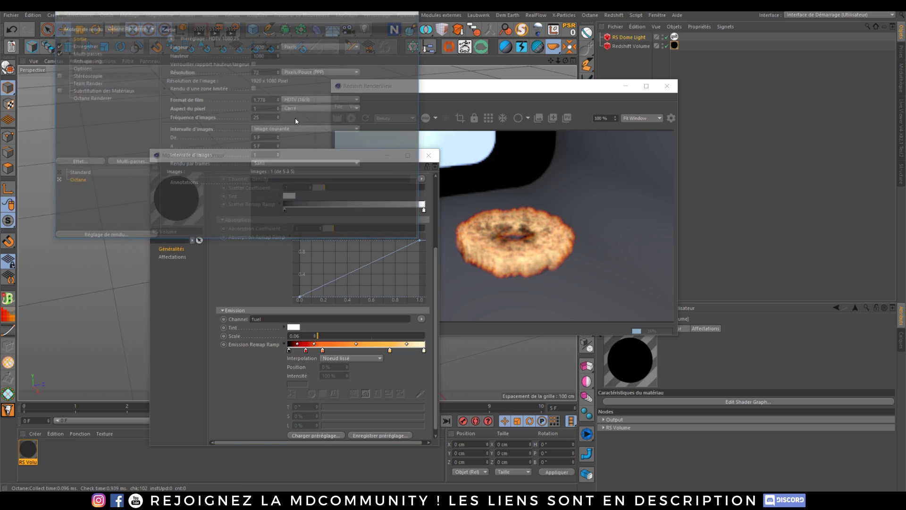
left_click(124, 27)
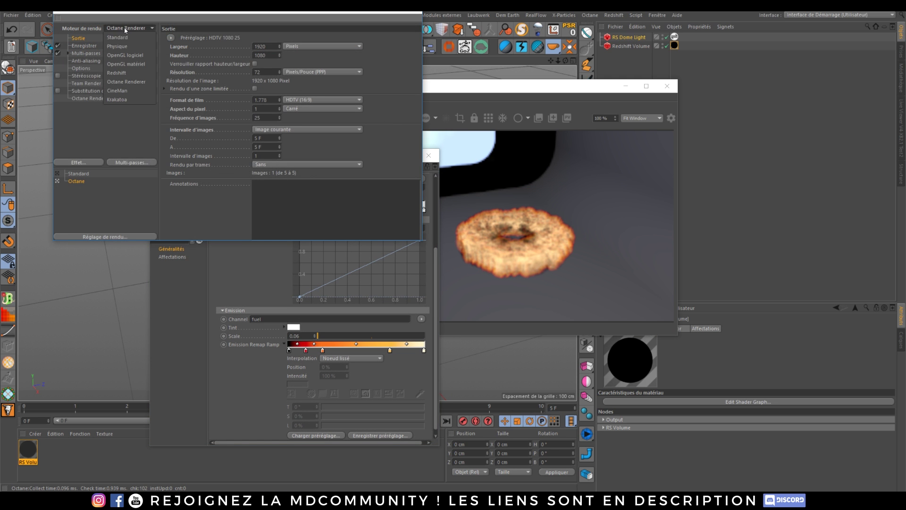
left_click(116, 73)
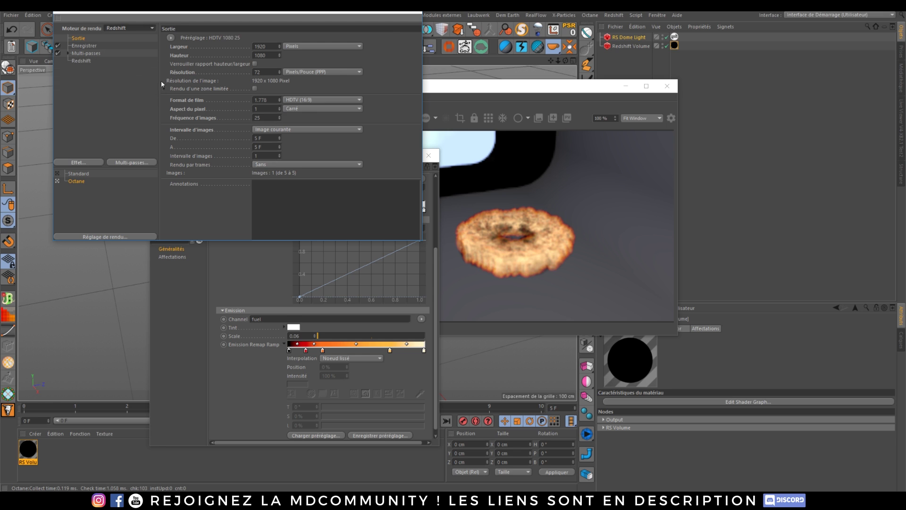
left_click(82, 60)
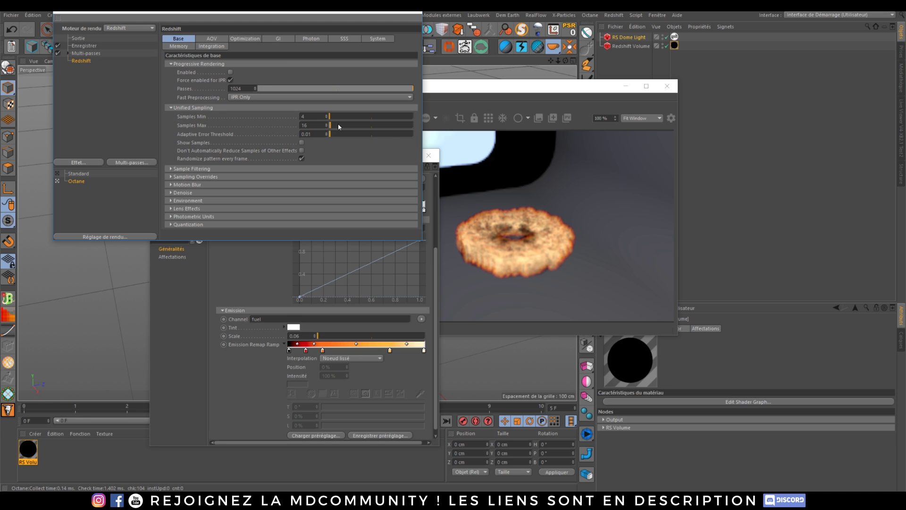
left_click_drag(338, 124, 390, 126)
Step: Enable Redshift global illumination with Brute Force as the Primary GI Engine and Irradiance Point Cloud as the Secondary GI Engine
left_click(278, 38)
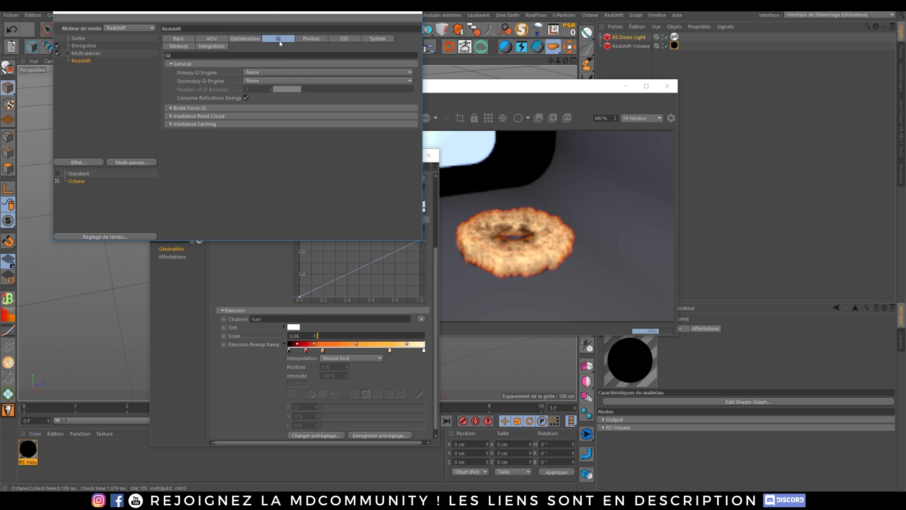
left_click(275, 81)
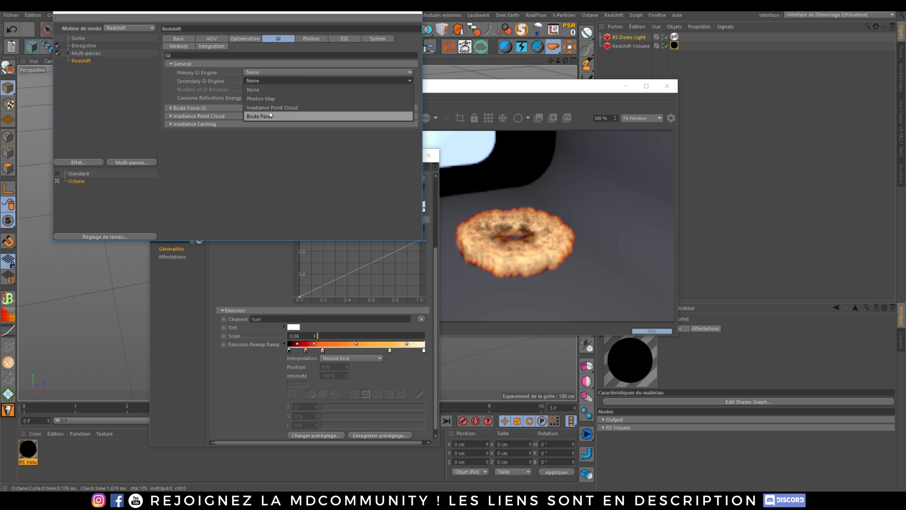
left_click(270, 116)
left_click(264, 74)
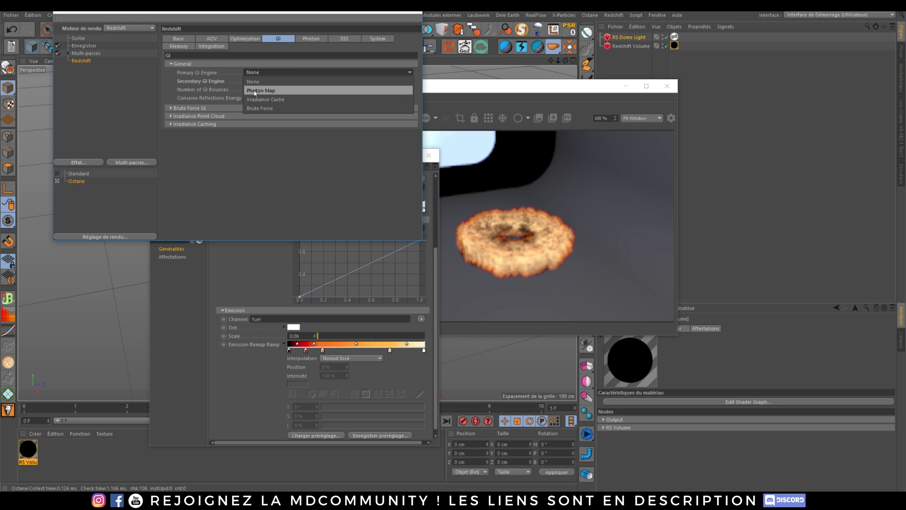
left_click(332, 108)
Step: Move the render settings and RenderView windows apart and bring the material editor to the front
left_click_drag(293, 17, 244, 46)
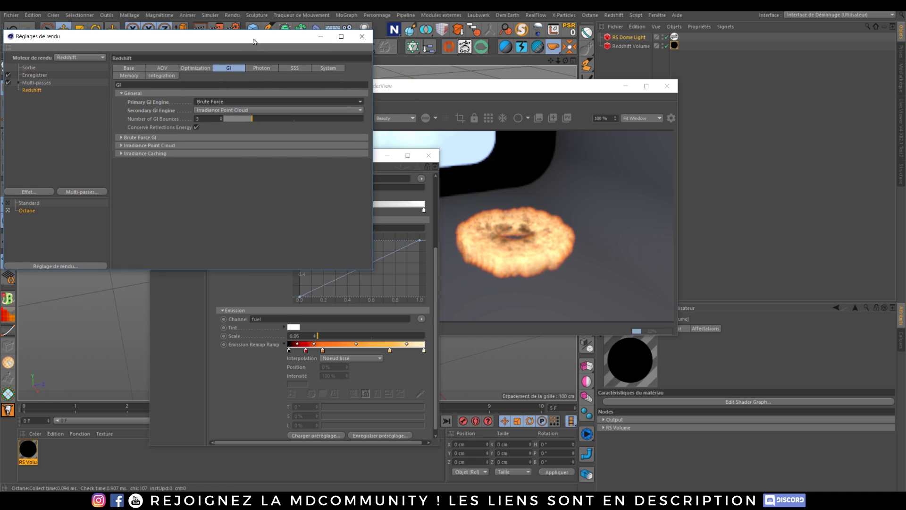
left_click(489, 114)
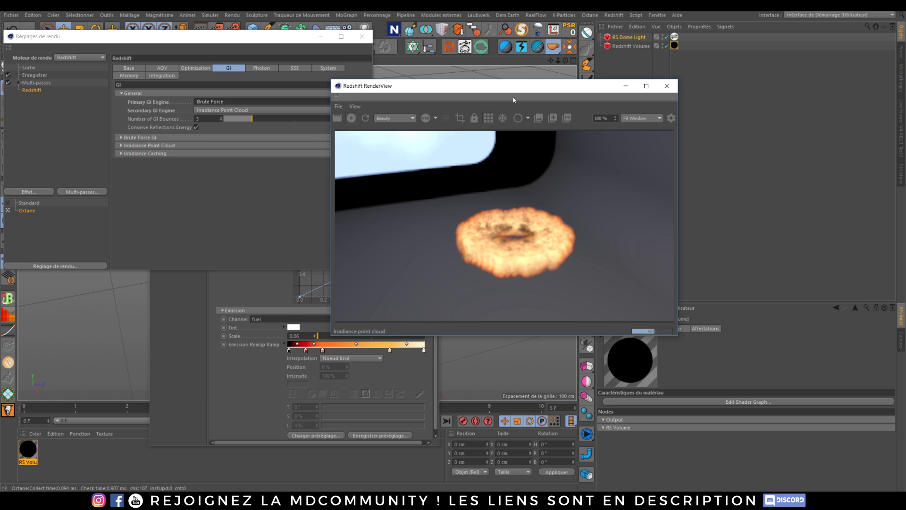
left_click_drag(520, 89, 655, 83)
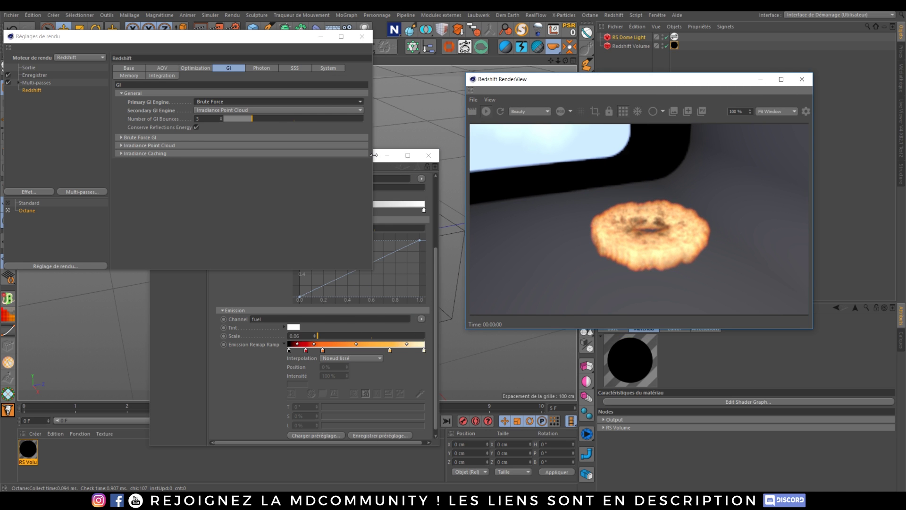
left_click(379, 160)
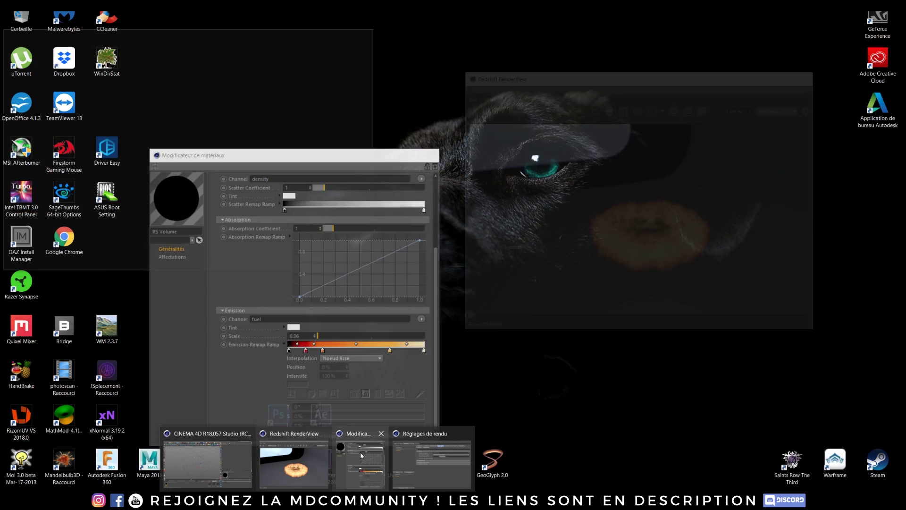
left_click(360, 451)
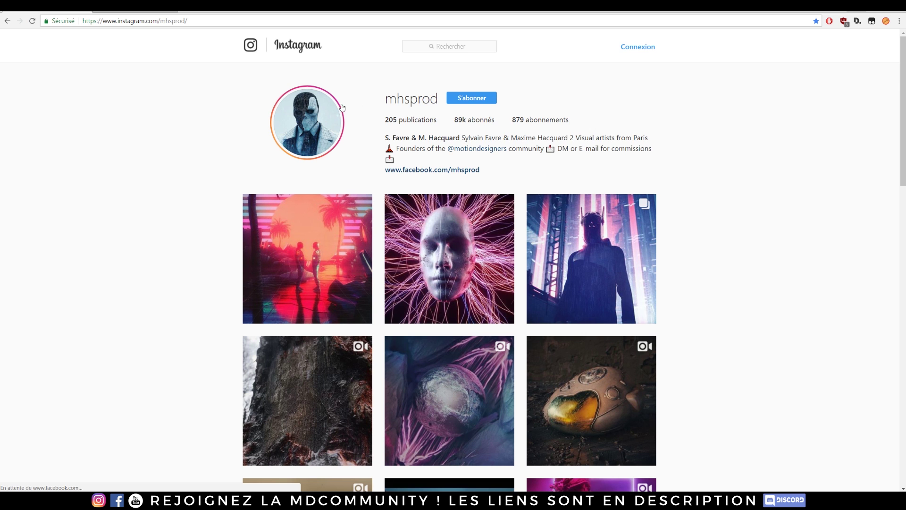
Step: Switch to the browser and look through the artworks on the MHSPROD Instagram and Behance profiles
scroll(180, 169, "down", 20)
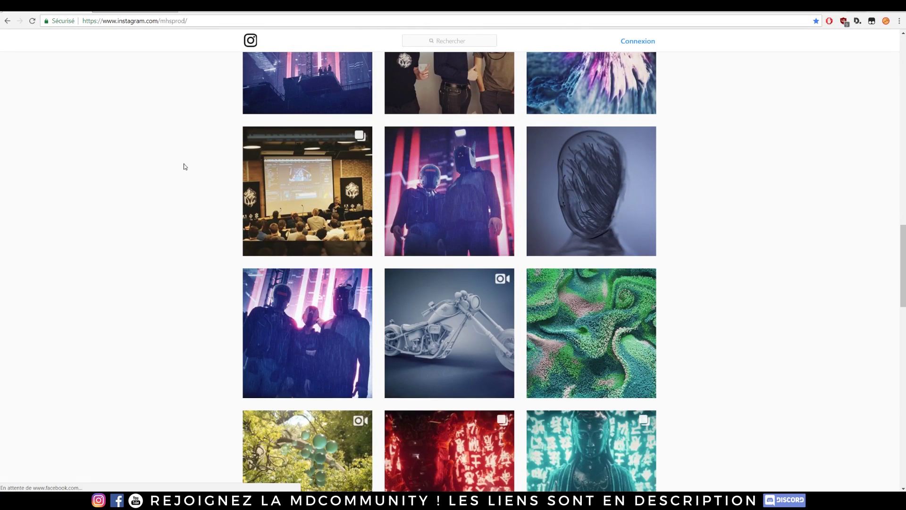
scroll(162, 190, "up", 6)
left_click(125, 14)
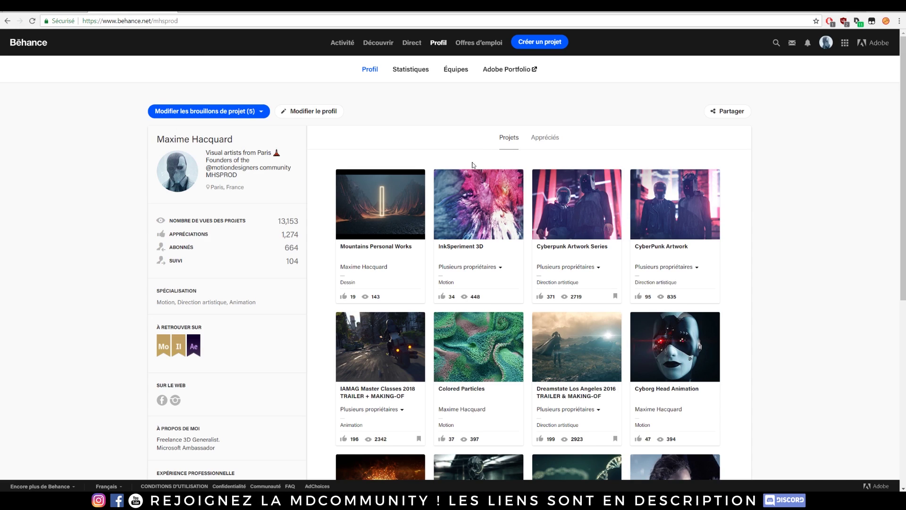
scroll(820, 157, "down", 3)
scroll(795, 228, "up", 3)
scroll(843, 224, "down", 5)
scroll(835, 229, "up", 5)
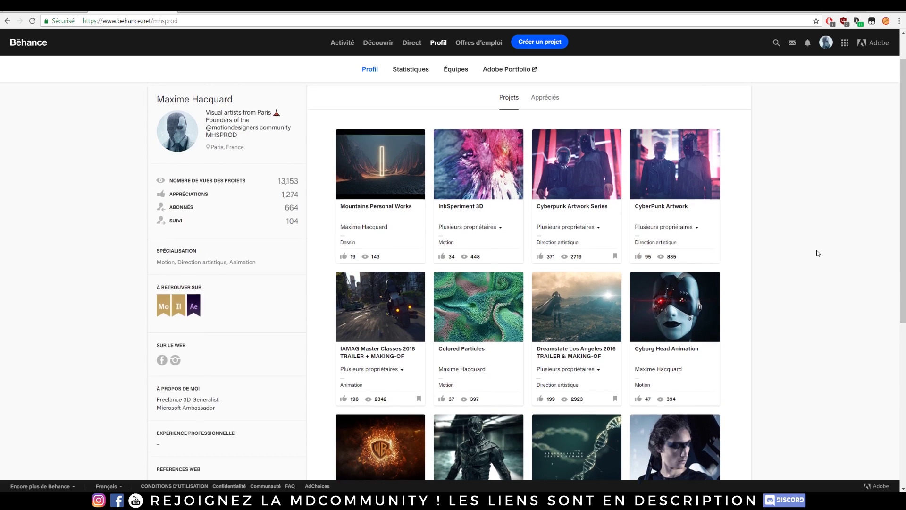
scroll(708, 265, "down", 6)
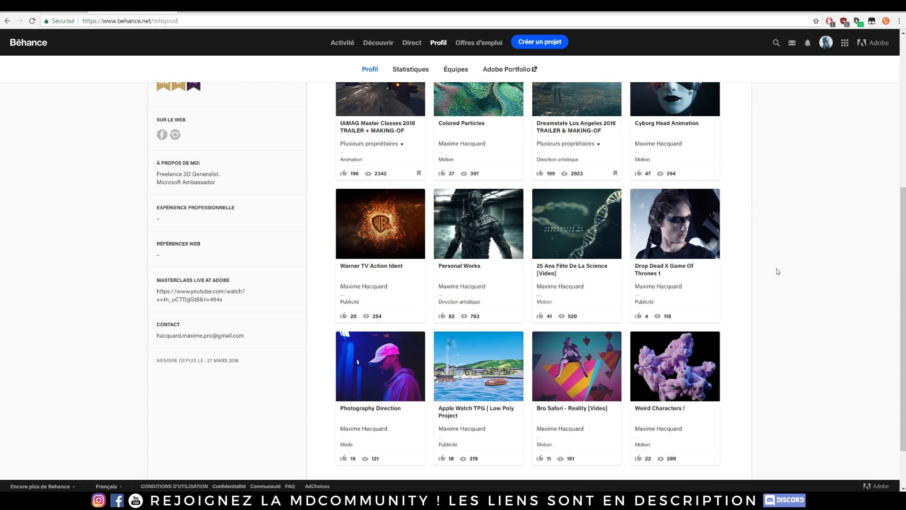
scroll(783, 288, "up", 6)
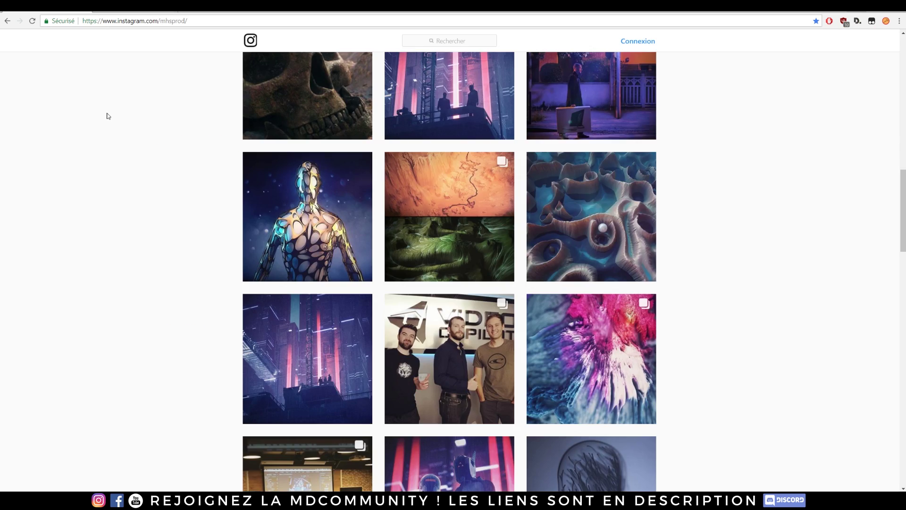
Step: Open the Video Copilot group photo on the Instagram profile, leave the post and look through the older posts
scroll(117, 235, "up", 3)
scroll(130, 251, "down", 3)
left_click(486, 361)
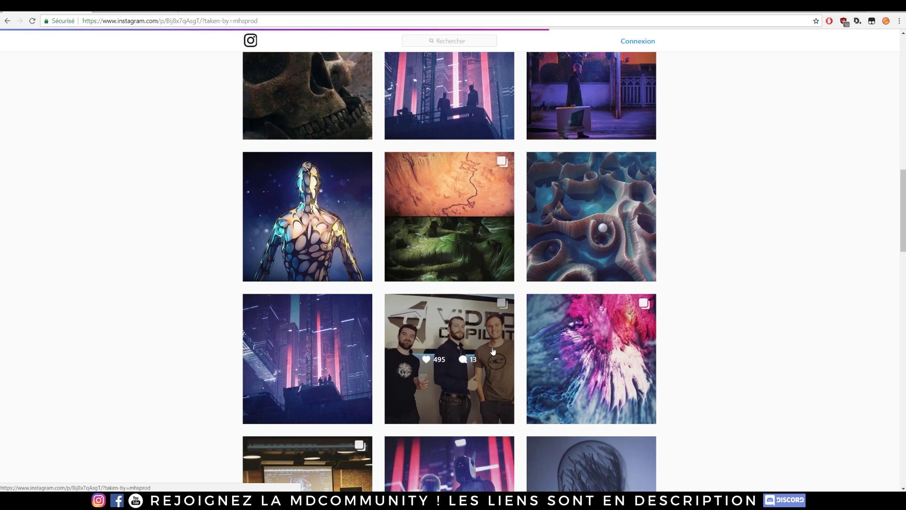
left_click(166, 168)
scroll(166, 249, "down", 13)
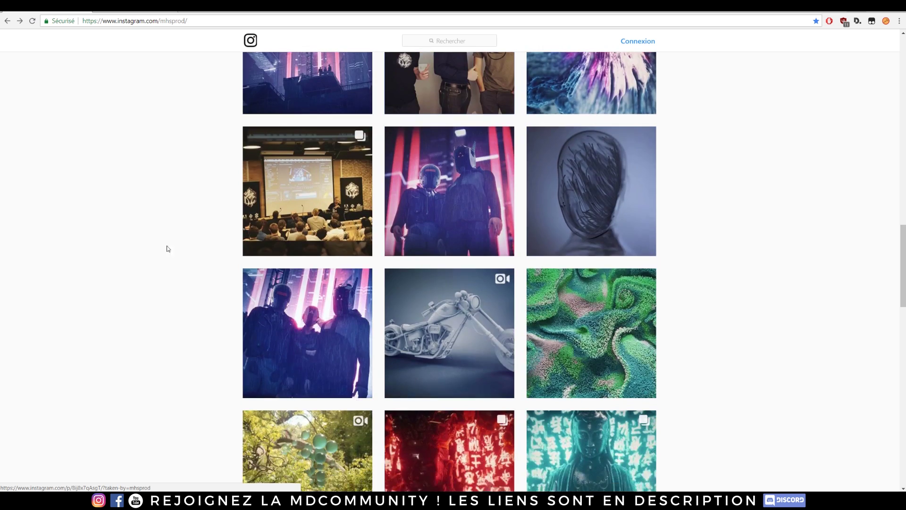